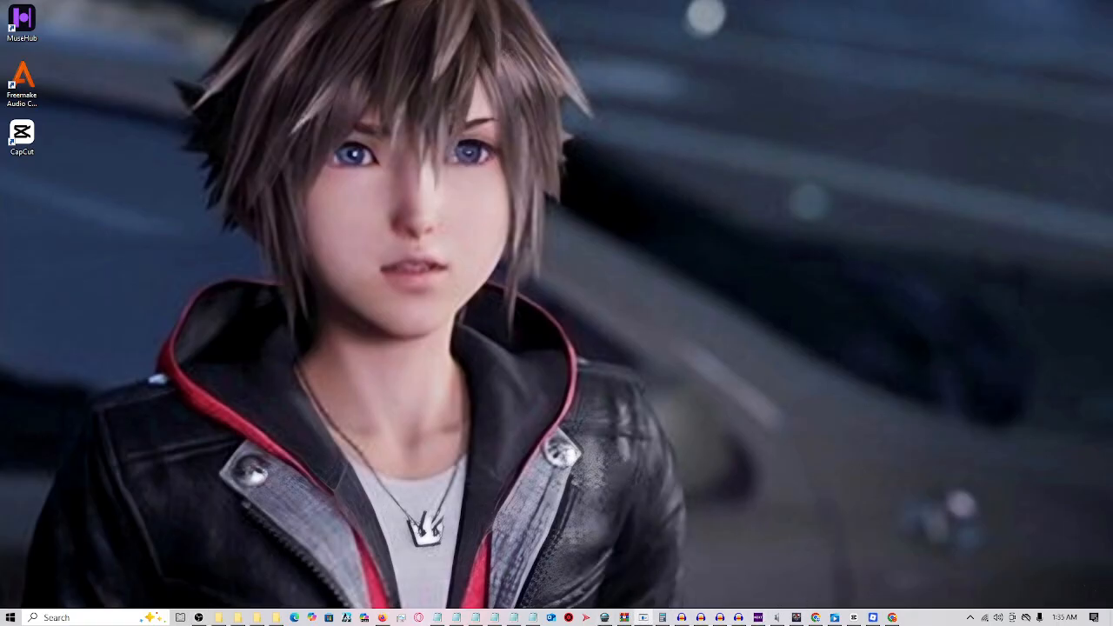
# Step: Open the set-up wizard of the OpenKH Mods Manager at its game edition page
pyautogui.moveTo(1112, 127); pyautogui.dragTo(602, 137)
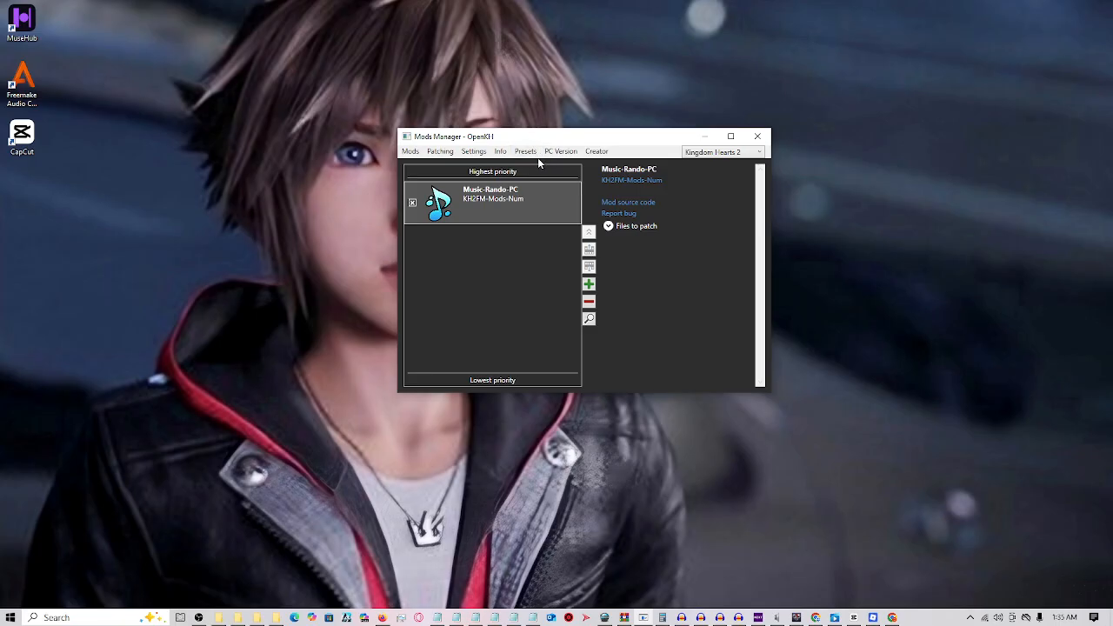
pyautogui.click(473, 151)
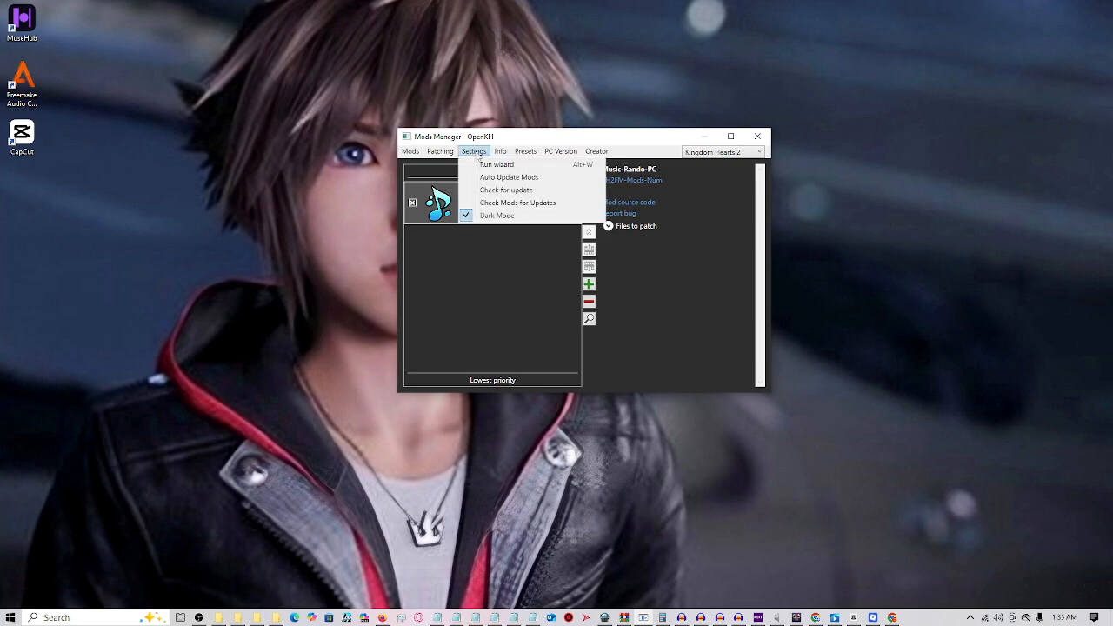
pyautogui.click(472, 153)
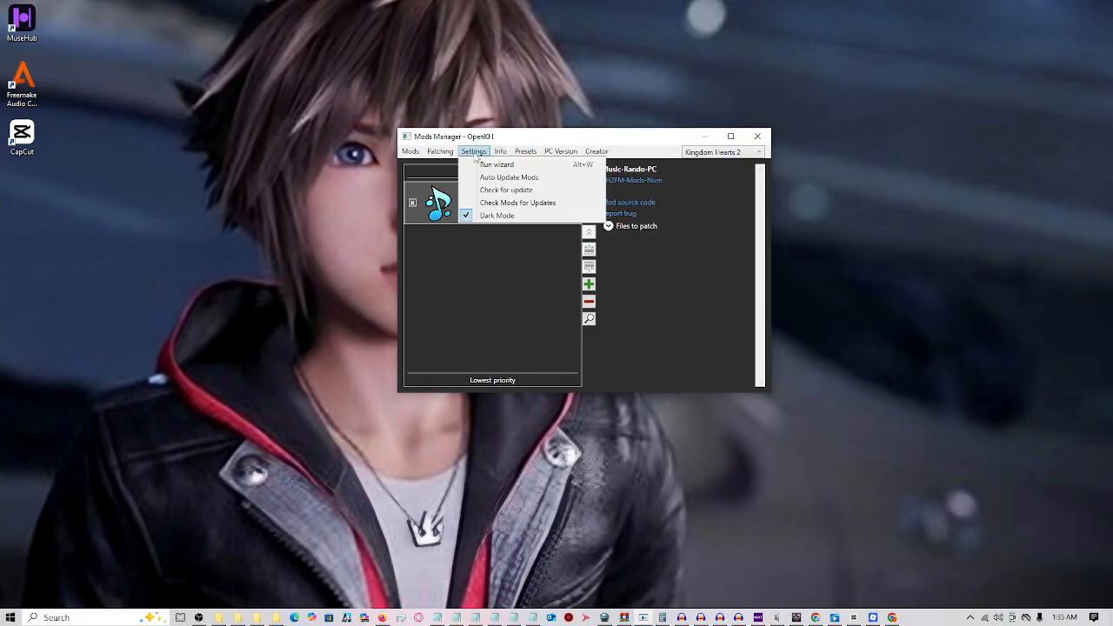
pyautogui.click(493, 165)
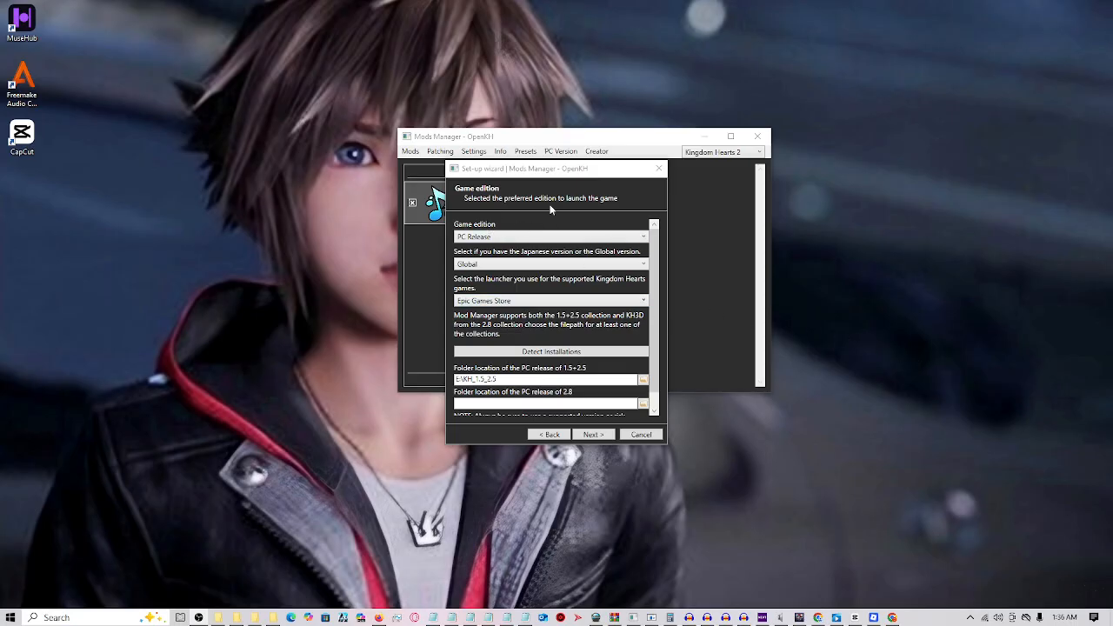
pyautogui.moveTo(574, 171); pyautogui.dragTo(609, 127)
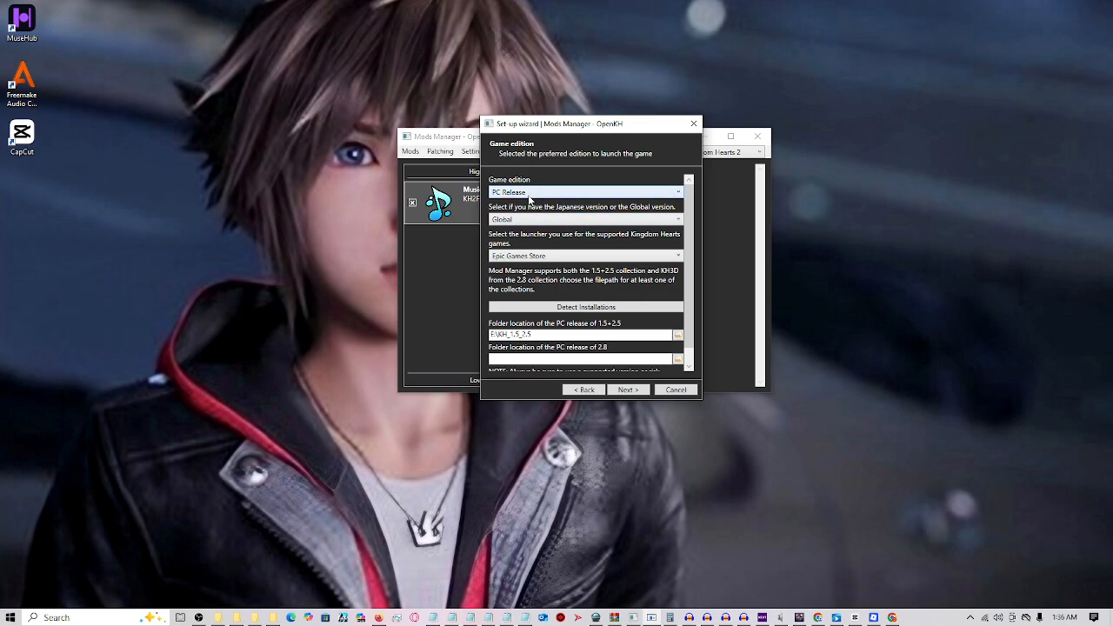
# Step: Choose PC Release as the game edition, and review the available region versions and game launchers while keeping Global and Epic Games Store
pyautogui.click(529, 193)
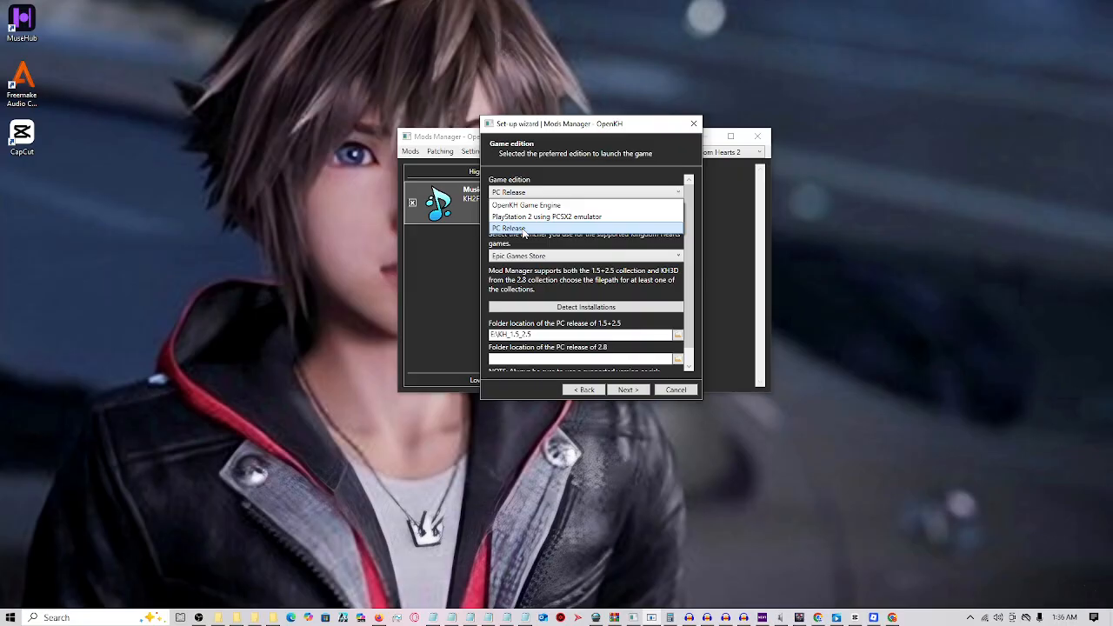
pyautogui.click(523, 230)
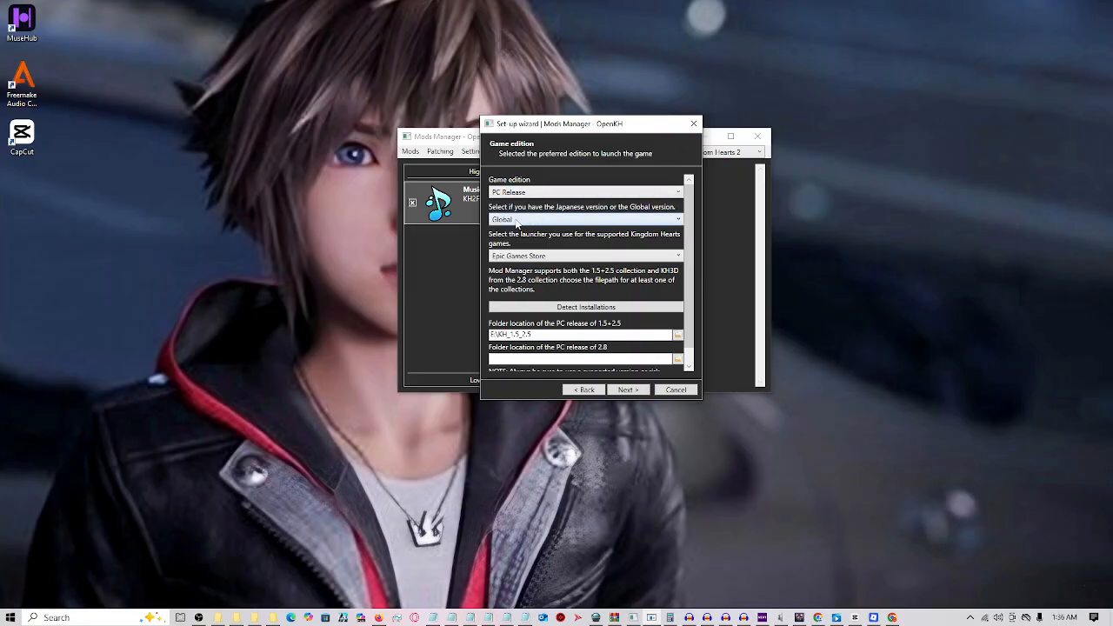
pyautogui.click(516, 220)
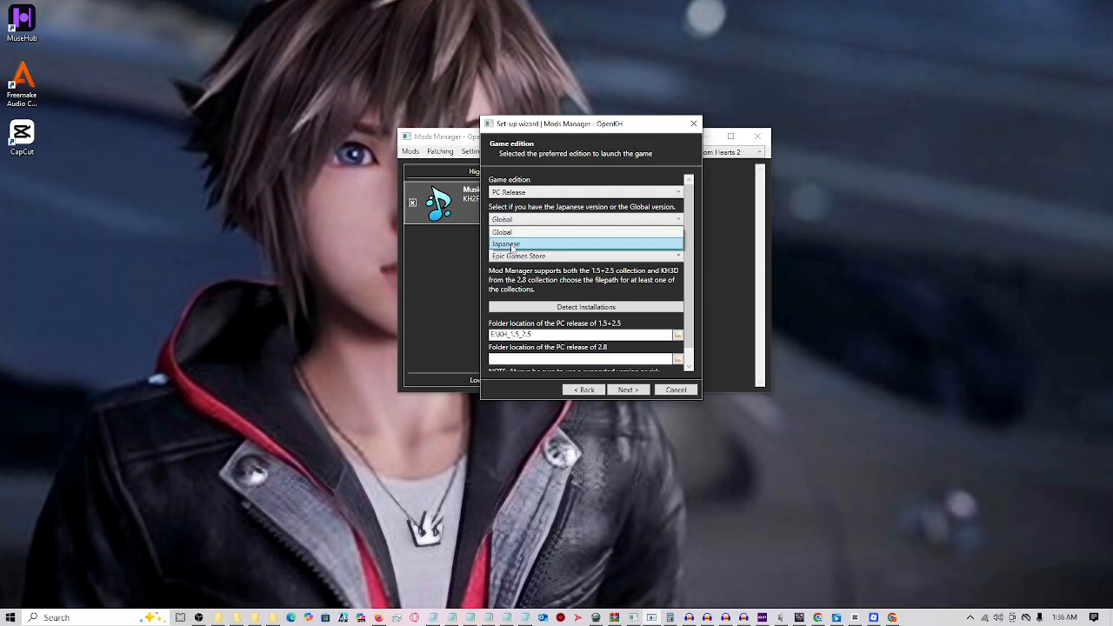
pyautogui.click(463, 251)
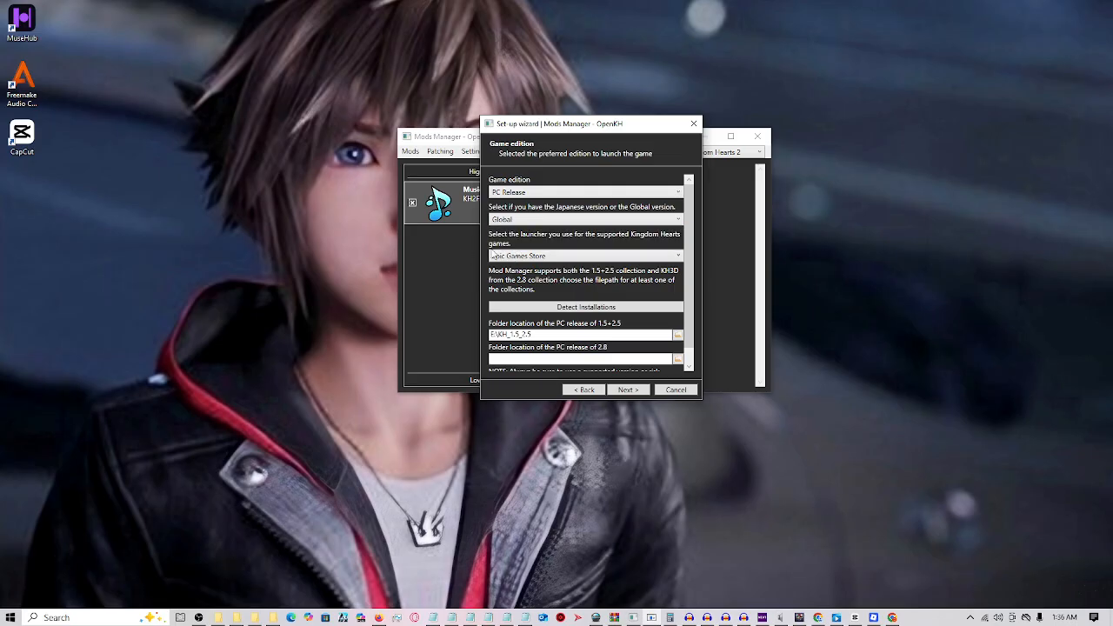
pyautogui.click(675, 259)
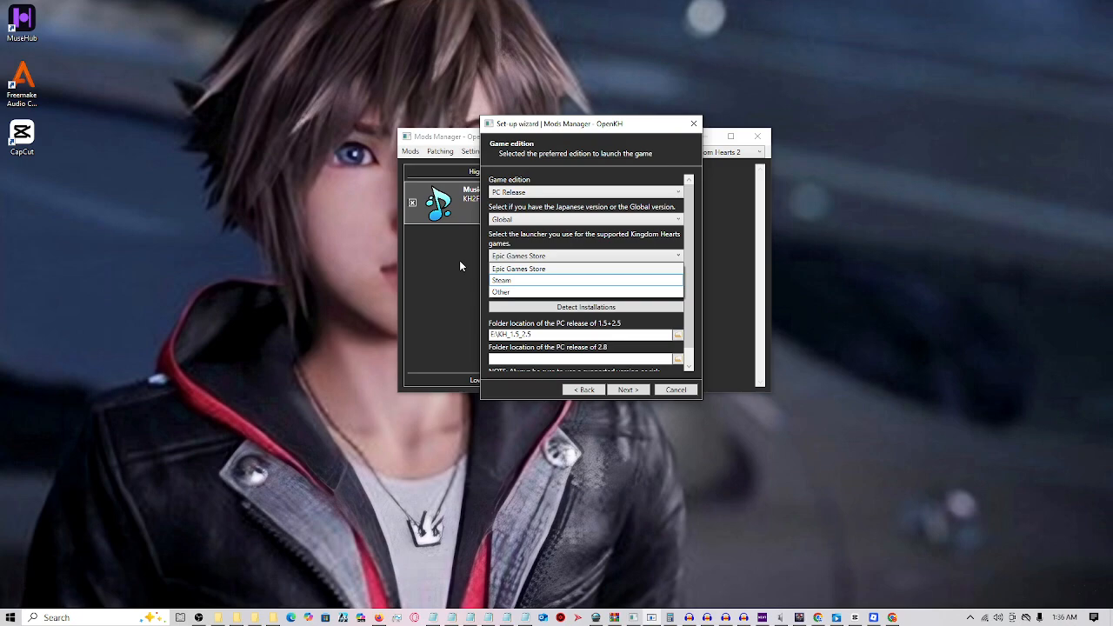
pyautogui.click(658, 166)
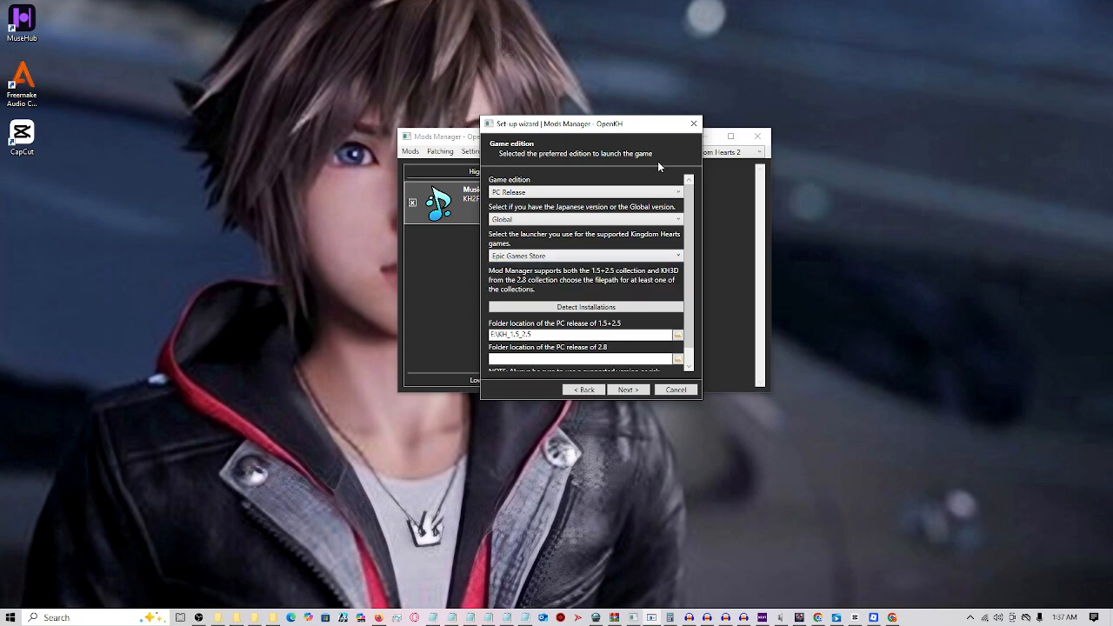
# Step: Detect the installed Kingdom Hearts collections, dismiss the result message, and check the folder locations
pyautogui.click(571, 308)
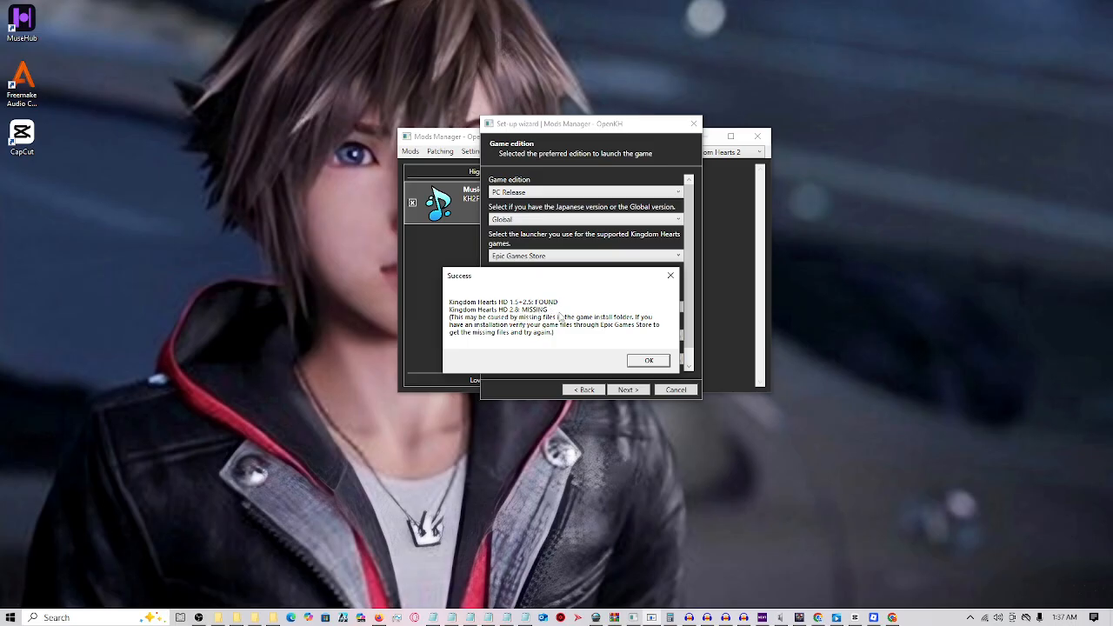
pyautogui.click(670, 280)
pyautogui.scroll(-1, 567, 346)
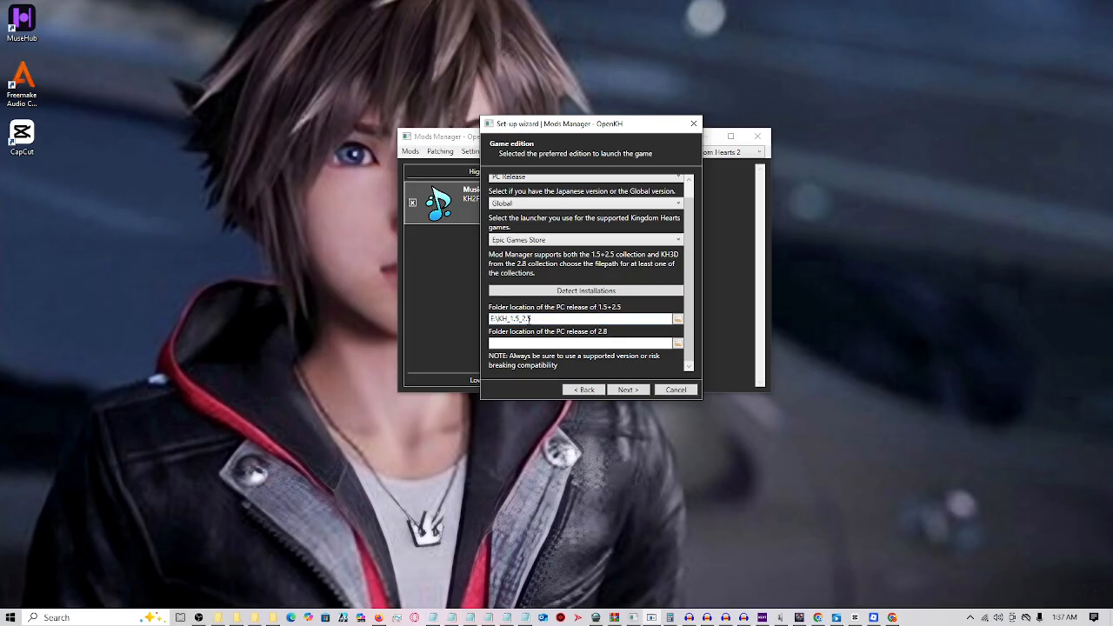
# Step: Review the wizard's Panacea, Lua Backend and game data extraction pages, and cancel the wizard without changes
pyautogui.click(622, 390)
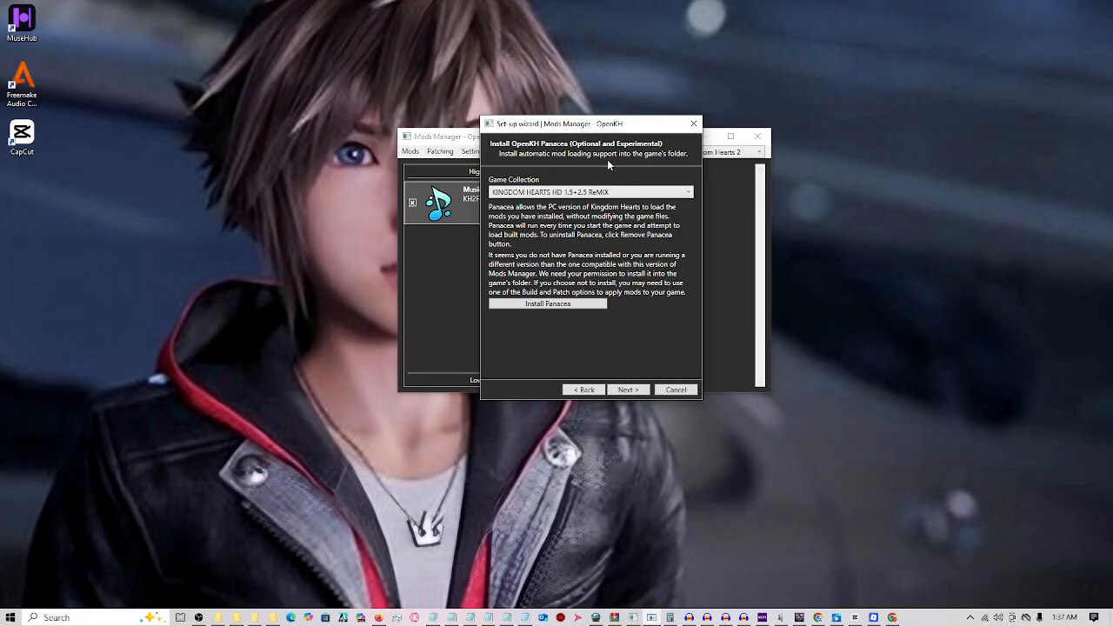
pyautogui.click(629, 391)
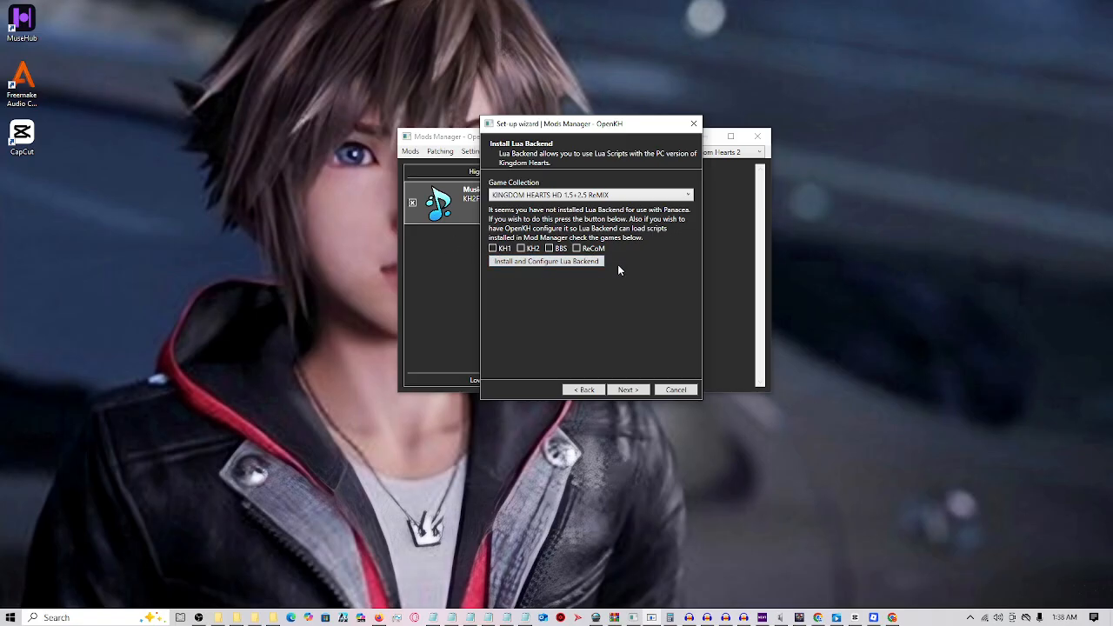
pyautogui.click(640, 394)
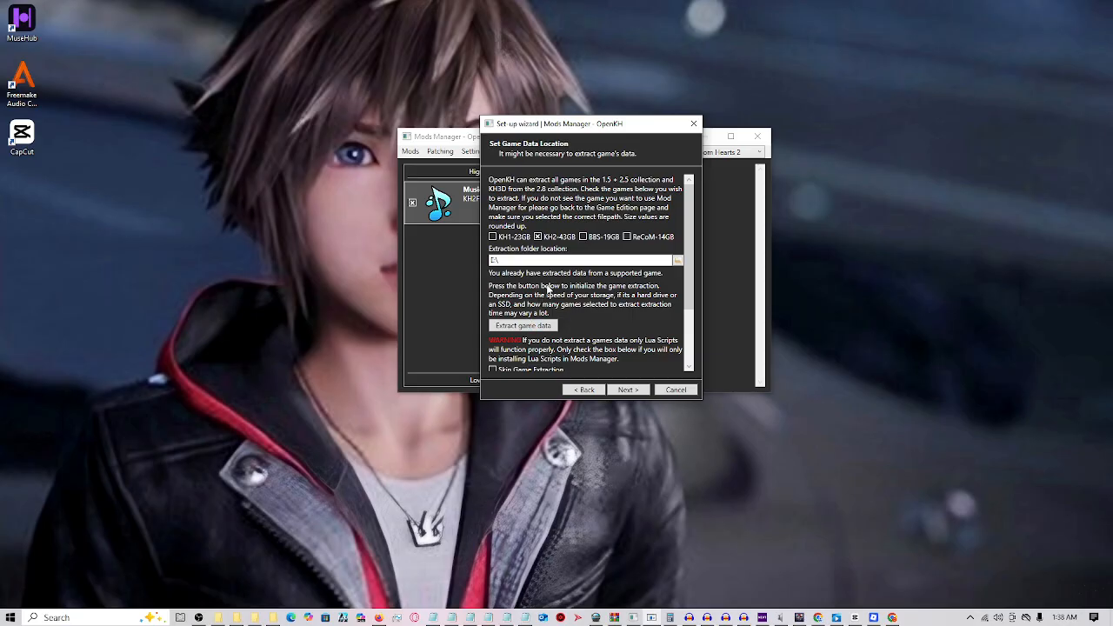
pyautogui.scroll(-2, 612, 306)
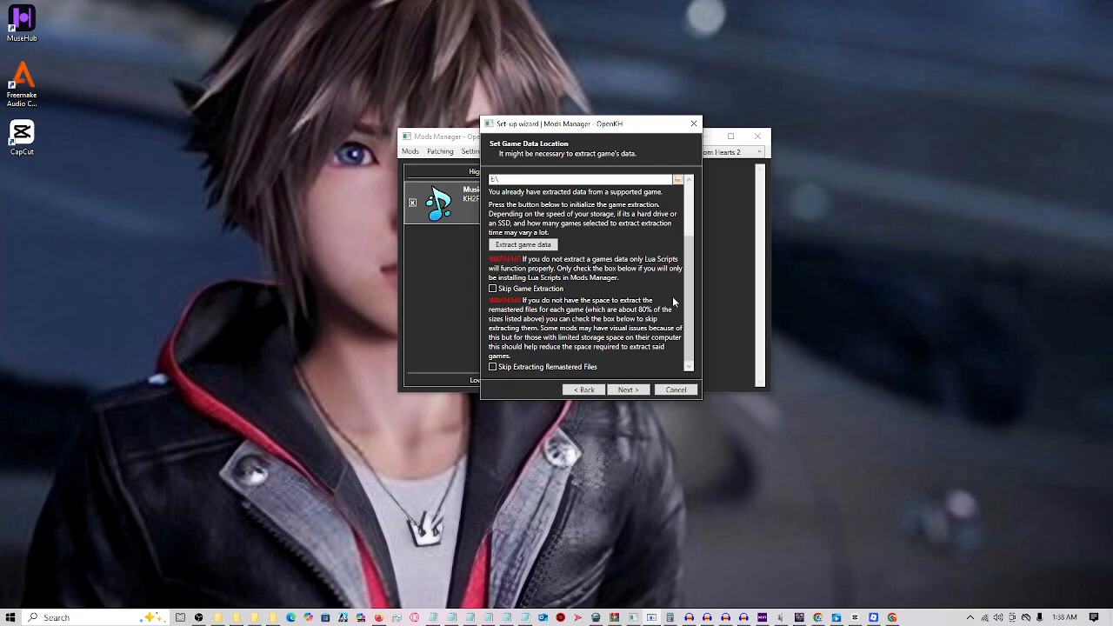
pyautogui.click(676, 390)
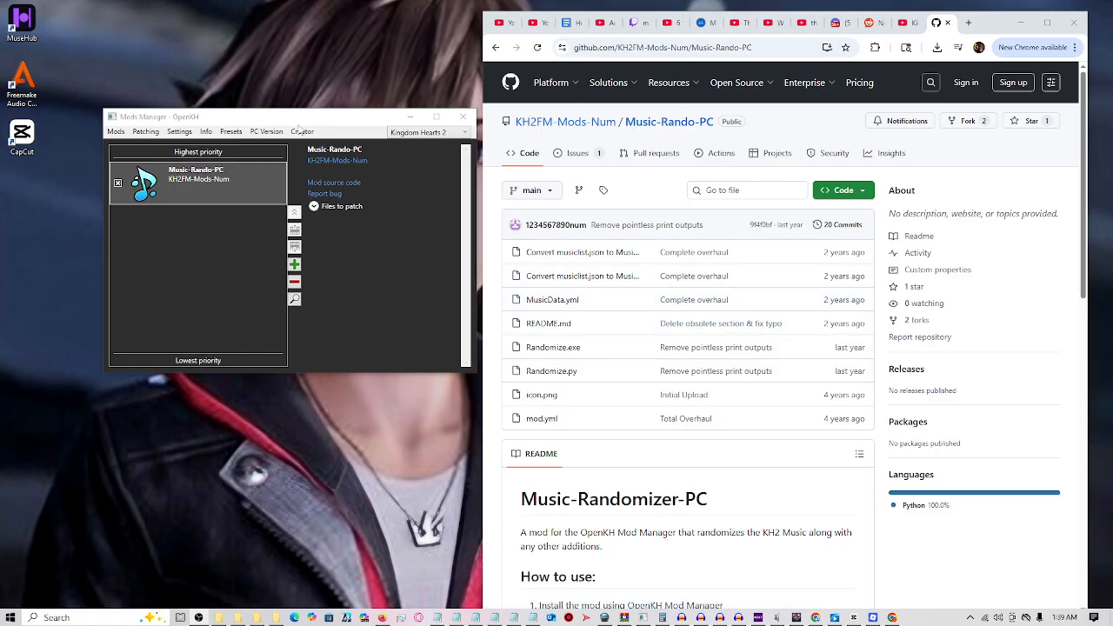
# Step: Switch to the mod's GitHub page in Chrome and copy KH2FM-Mods-Num/Music-Rando-PC from its web address
pyautogui.moveTo(335, 117)
pyautogui.mouseDown()
pyautogui.moveTo(545, 96)
pyautogui.moveTo(350, 100)
pyautogui.moveTo(327, 123)
pyautogui.mouseUp()
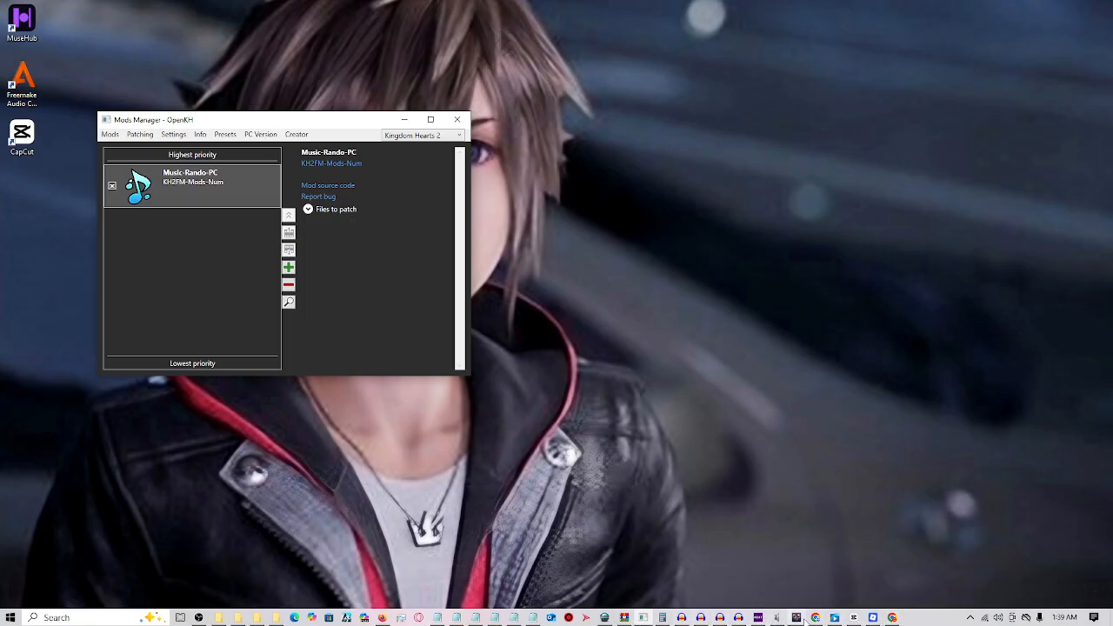
pyautogui.moveTo(814, 617)
pyautogui.click(819, 589)
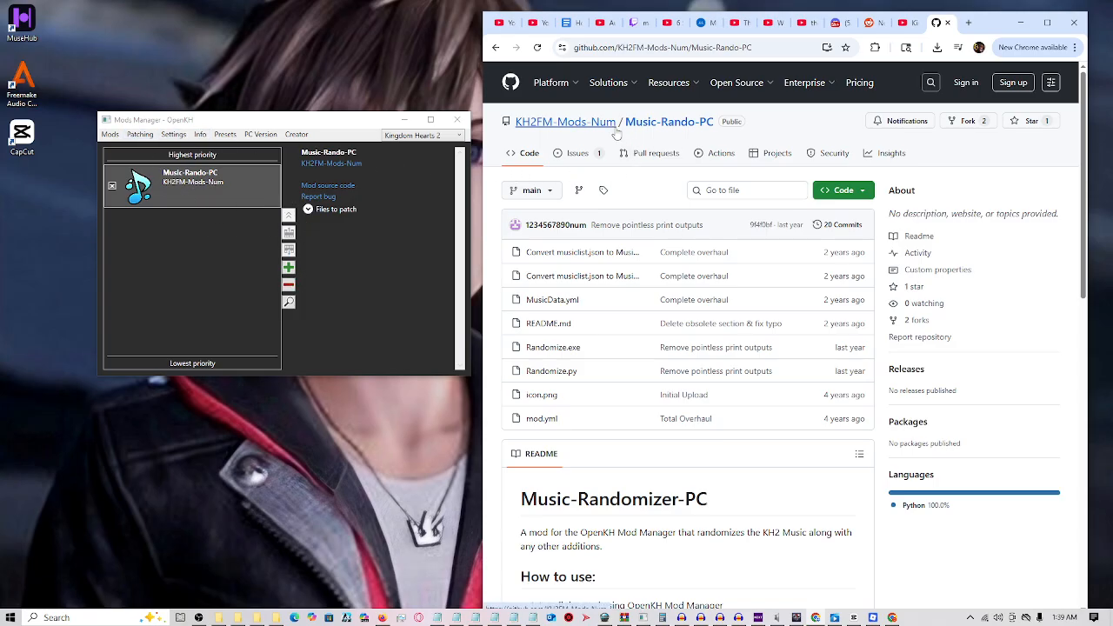
pyautogui.moveTo(613, 83)
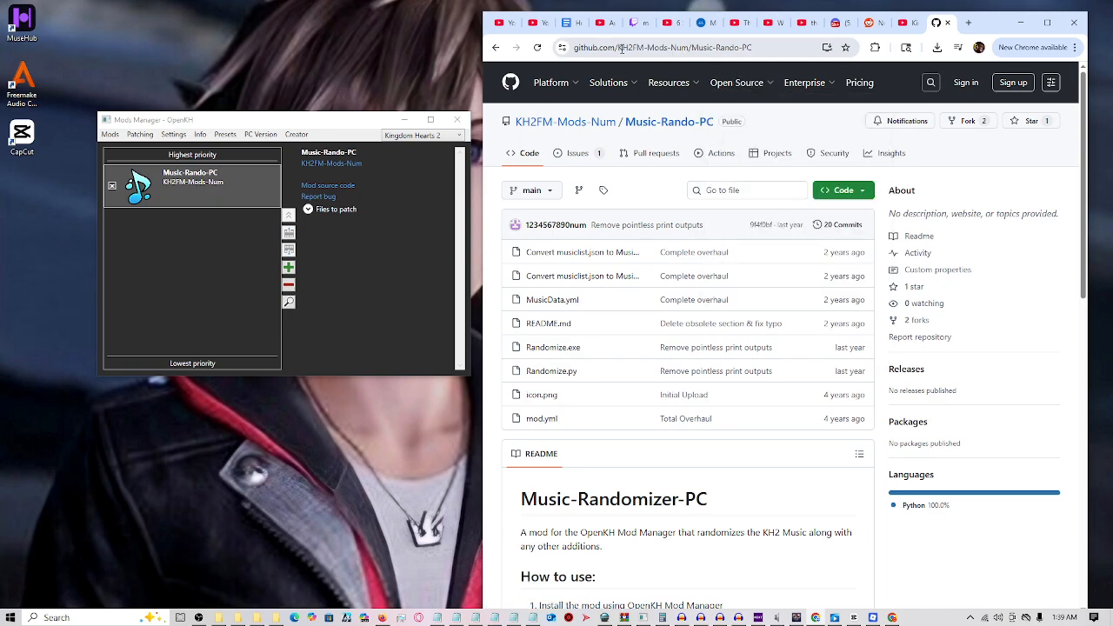
pyautogui.moveTo(617, 48); pyautogui.dragTo(757, 51)
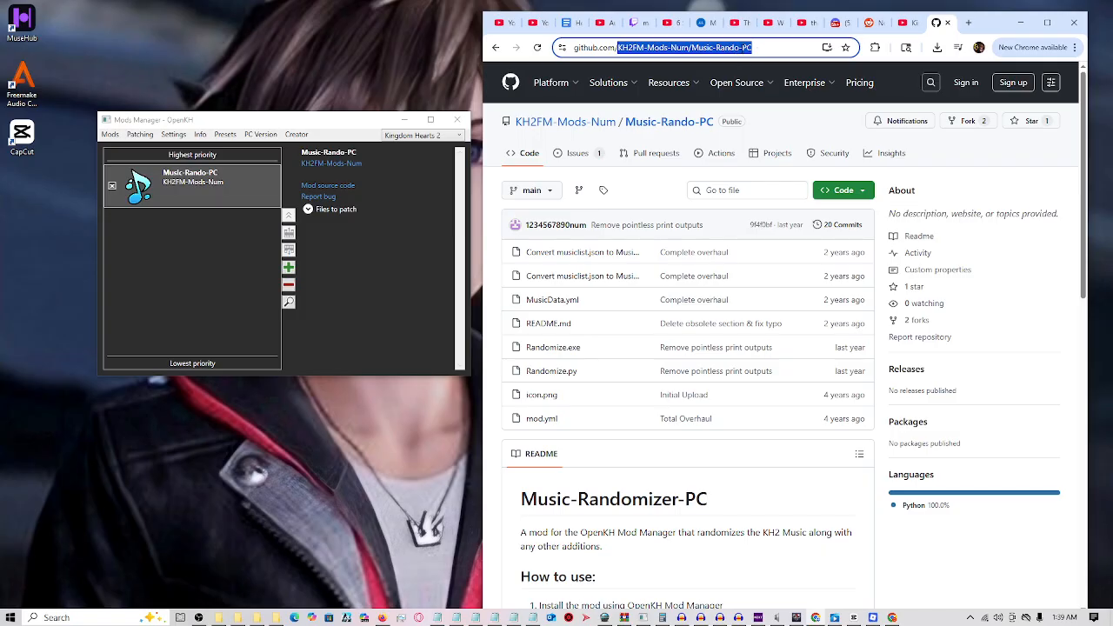
pyautogui.moveTo(752, 50); pyautogui.dragTo(742, 52)
pyautogui.rightClick(741, 53)
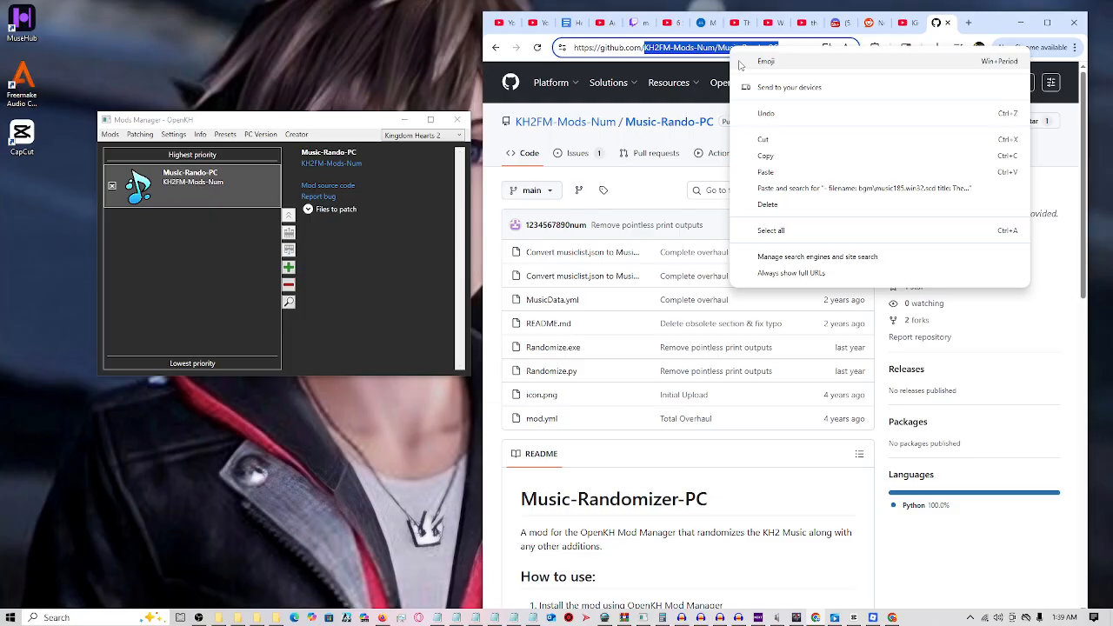
pyautogui.click(765, 156)
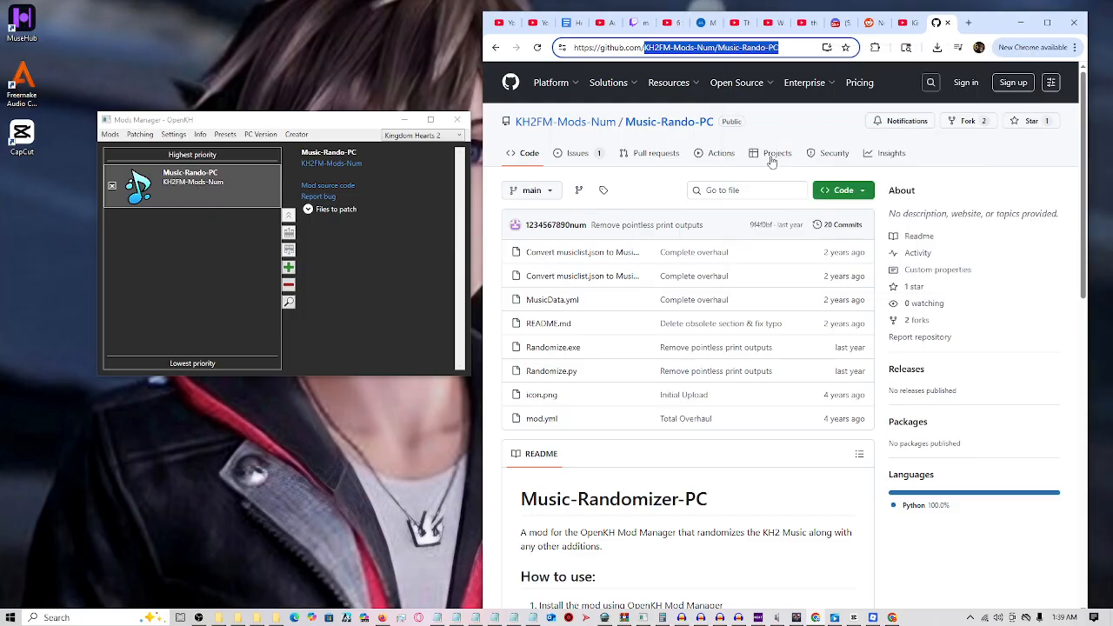
# Step: In Mods Manager, enter the copied KH2FM-Mods-Num/Music-Rando-PC as a new GitHub mod, and close the install dialog without installing
pyautogui.click(241, 119)
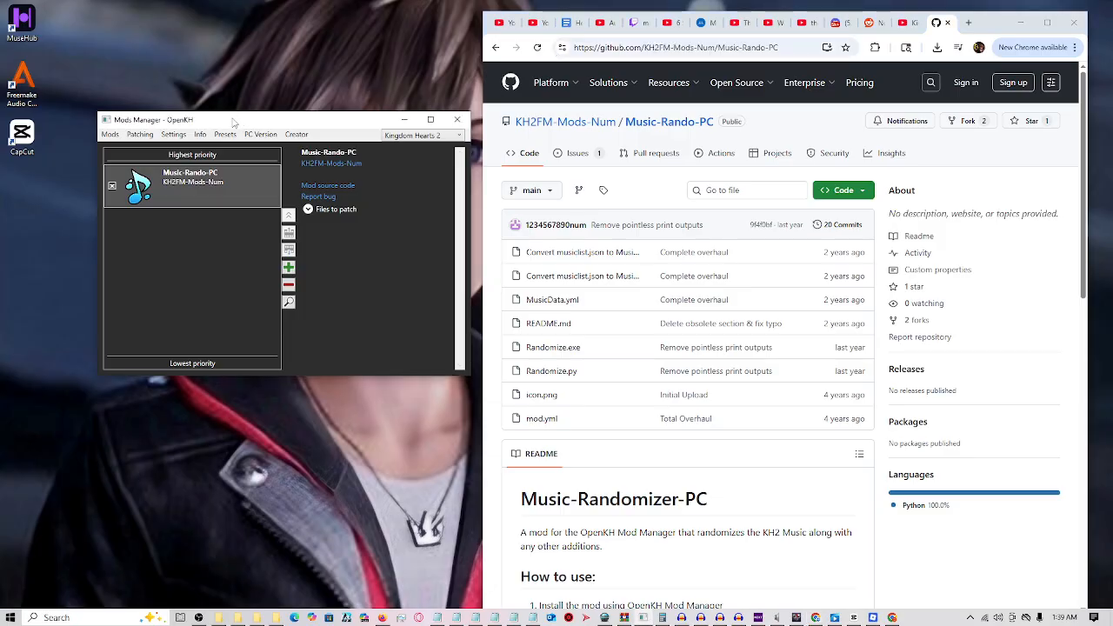
pyautogui.click(110, 135)
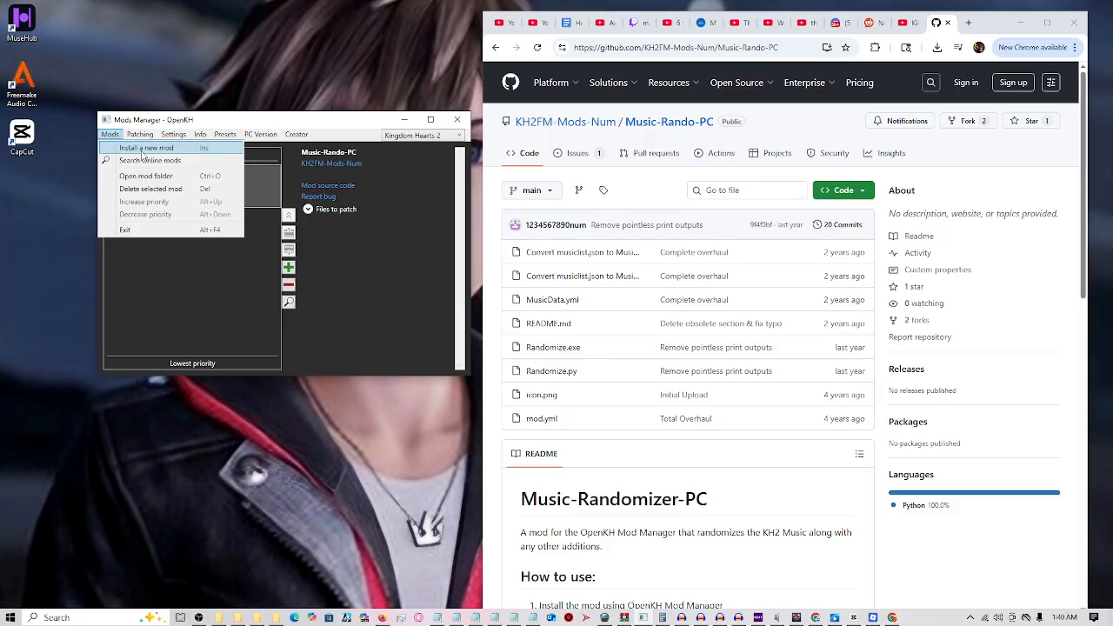
pyautogui.click(143, 150)
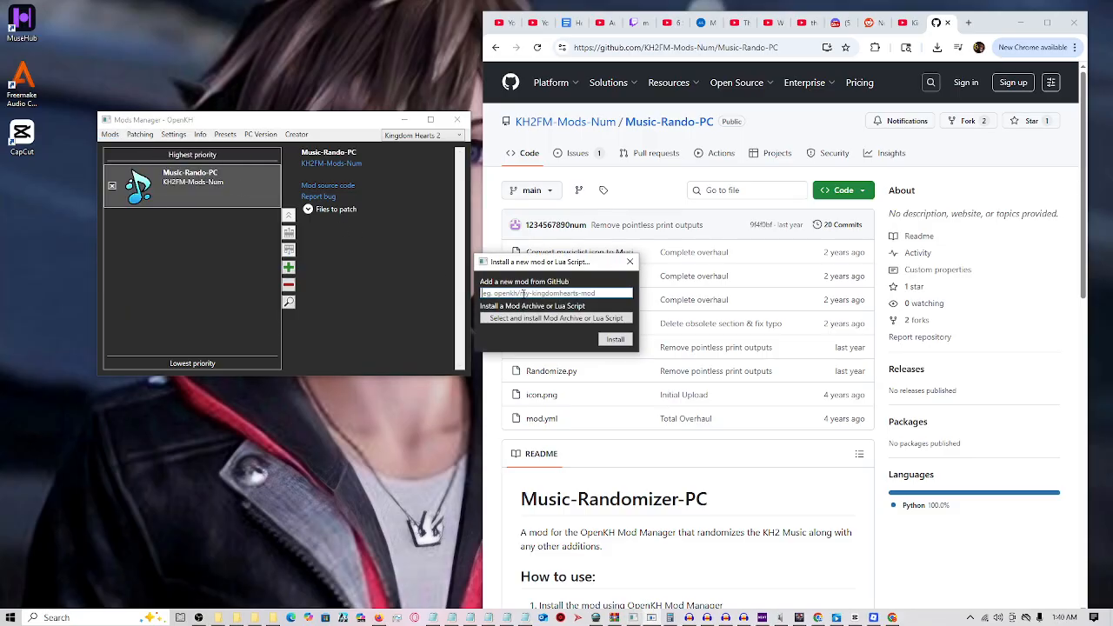
pyautogui.rightClick(535, 293)
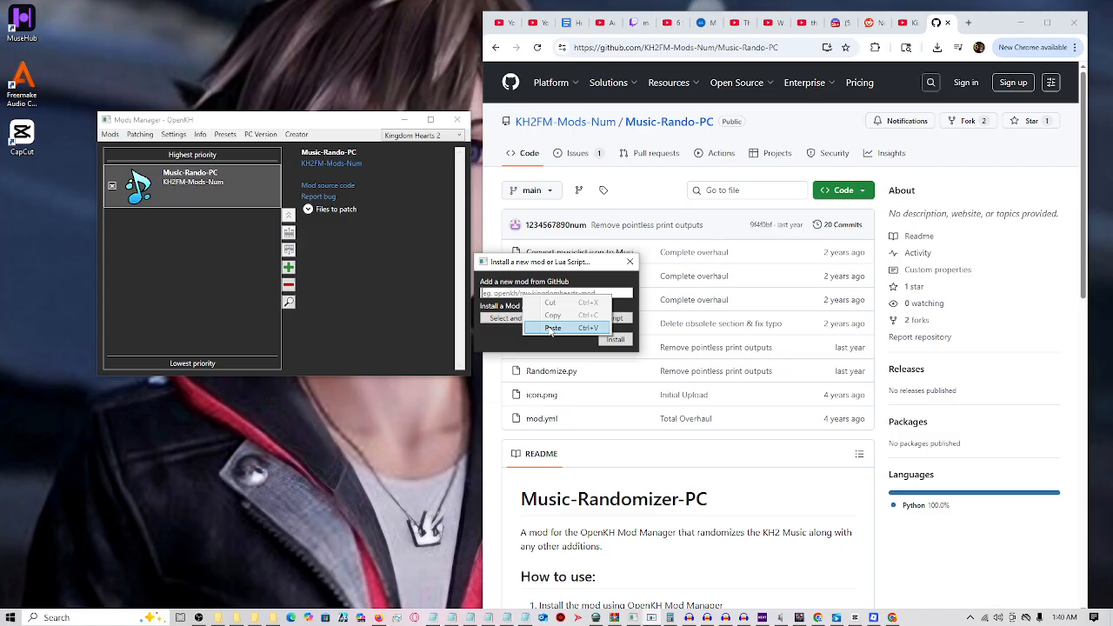
pyautogui.click(557, 318)
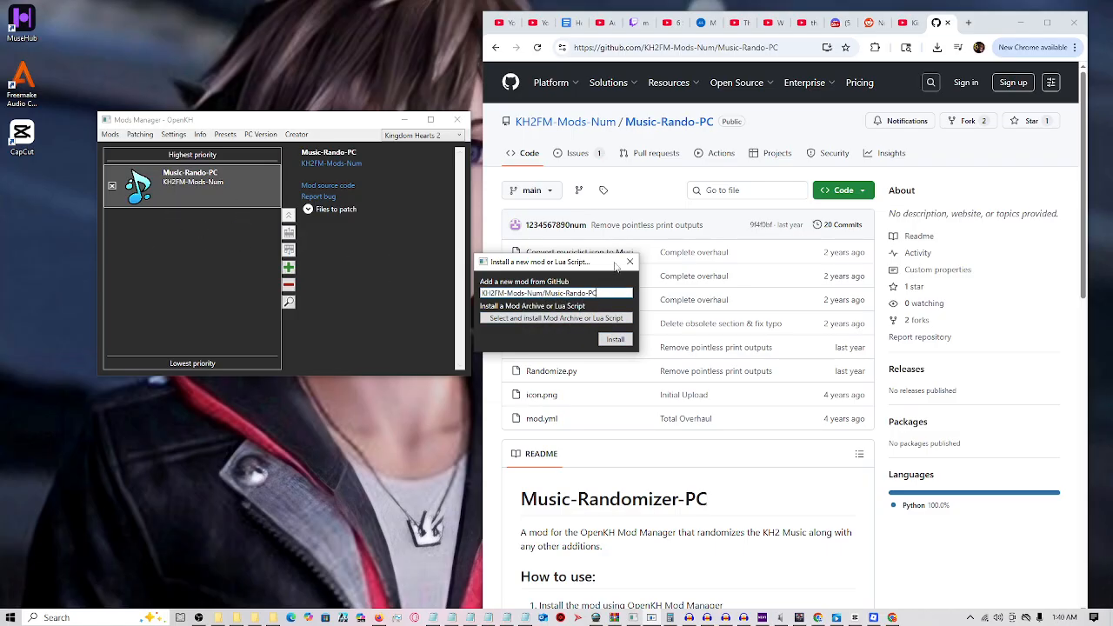
pyautogui.click(629, 260)
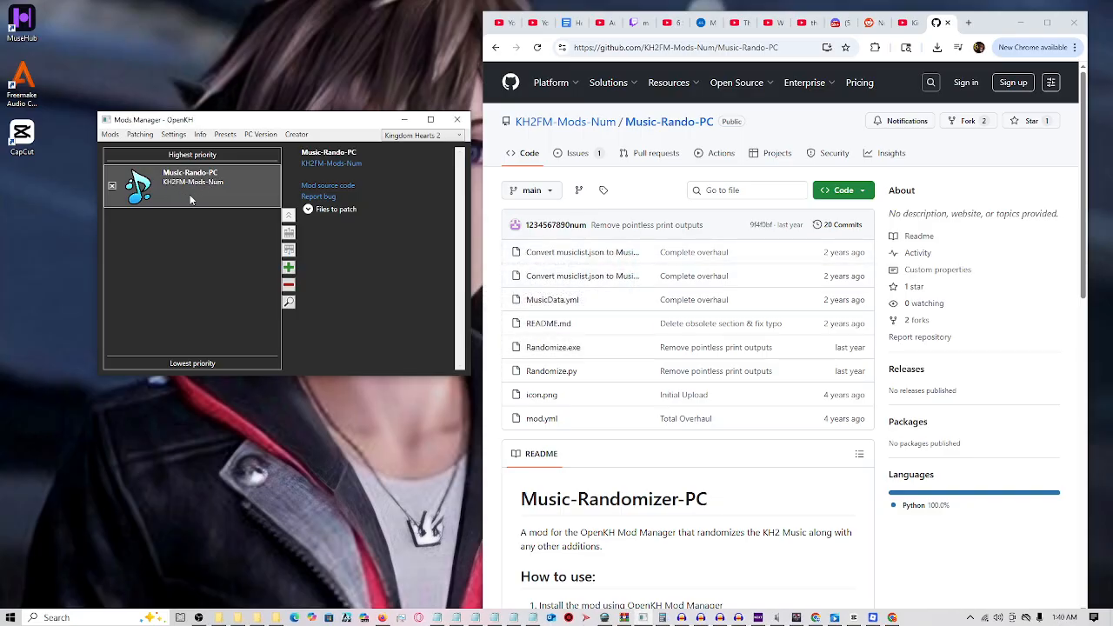
pyautogui.moveTo(300, 122); pyautogui.dragTo(707, 162)
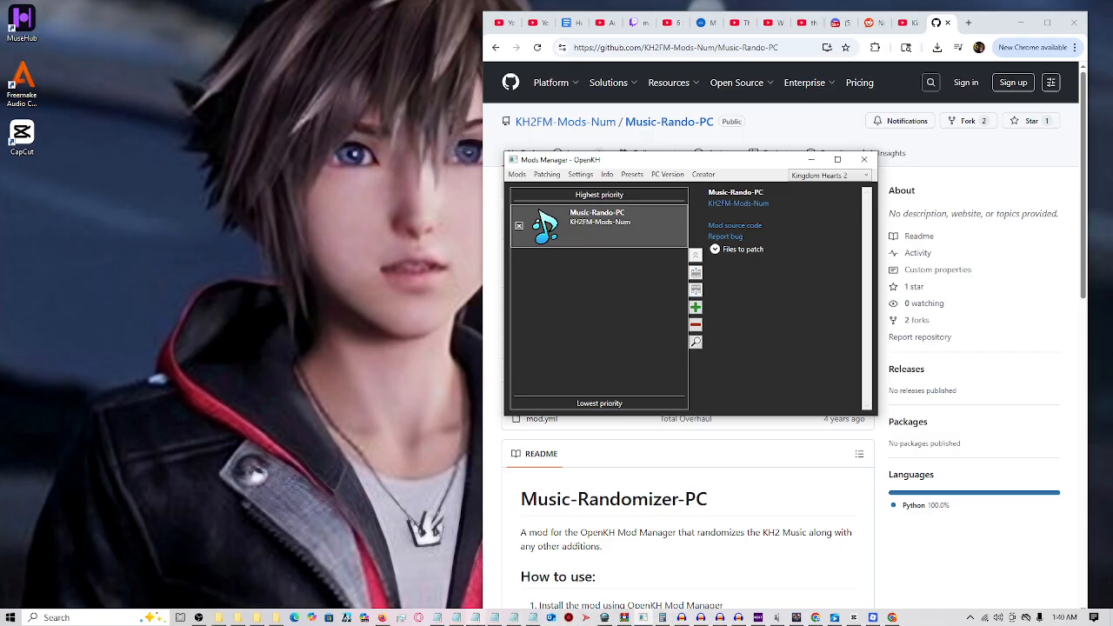
pyautogui.click(199, 619)
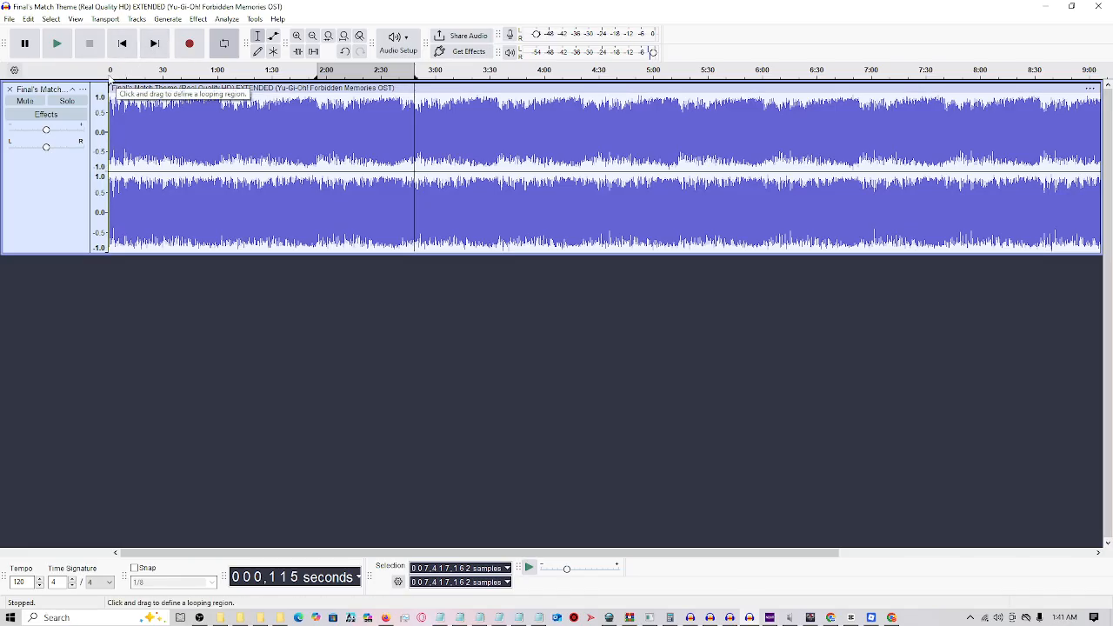
# Step: Play the Final's Match Theme track in Audacity from its very beginning, restarting playback to hear the opening again
pyautogui.click(110, 77)
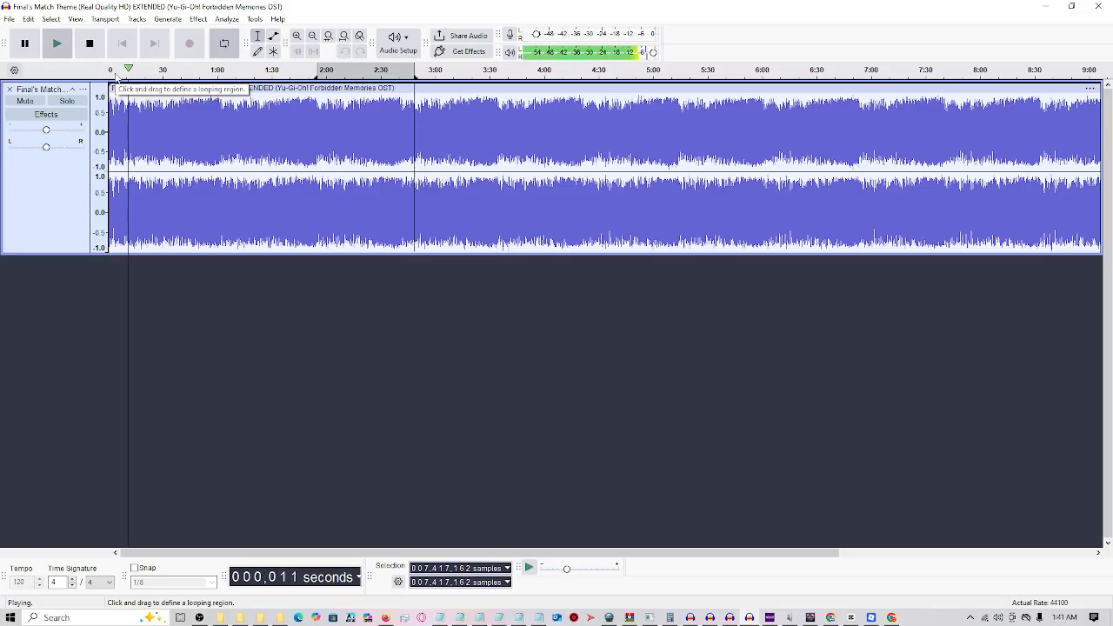
pyautogui.click(111, 76)
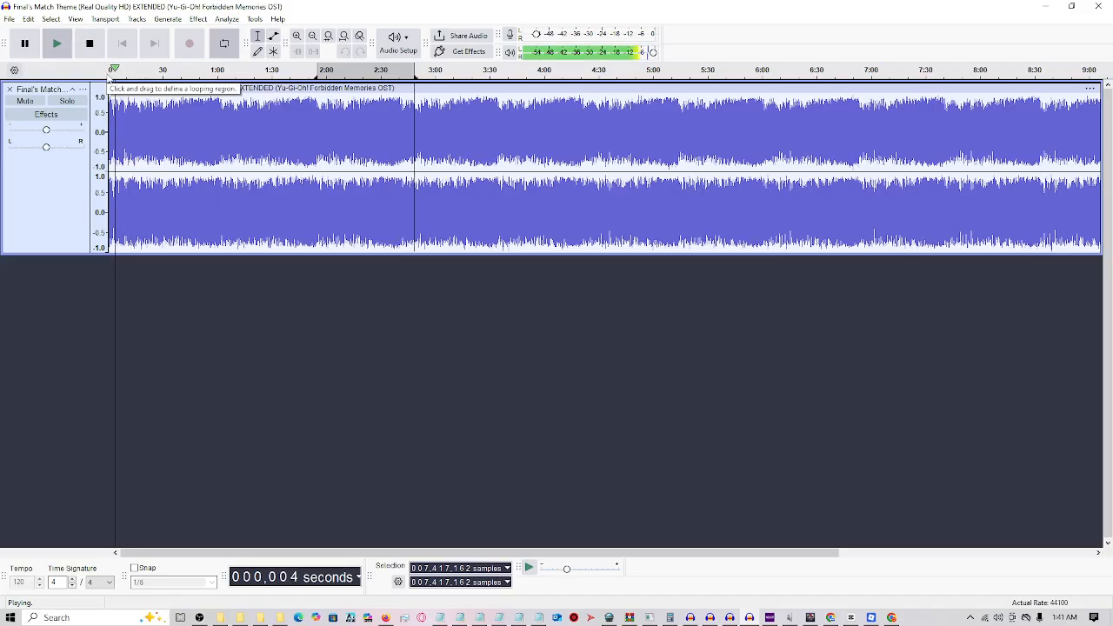
pyautogui.click(110, 76)
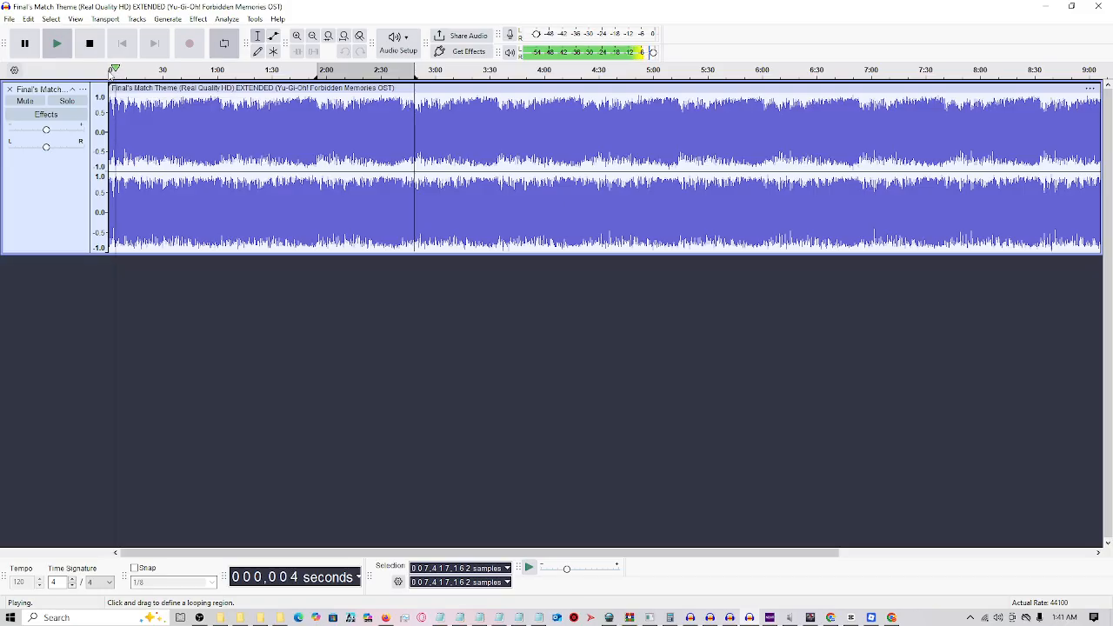
# Step: Replay the track's opening, audition the looping region from its start through its end point, and stop playback
pyautogui.click(111, 76)
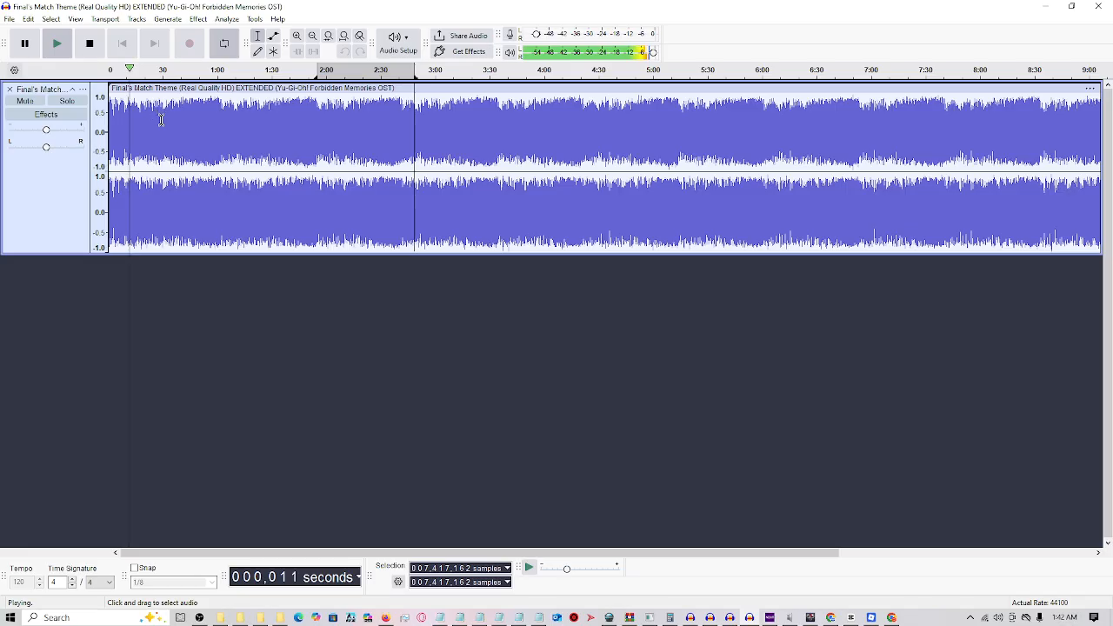
pyautogui.click(91, 47)
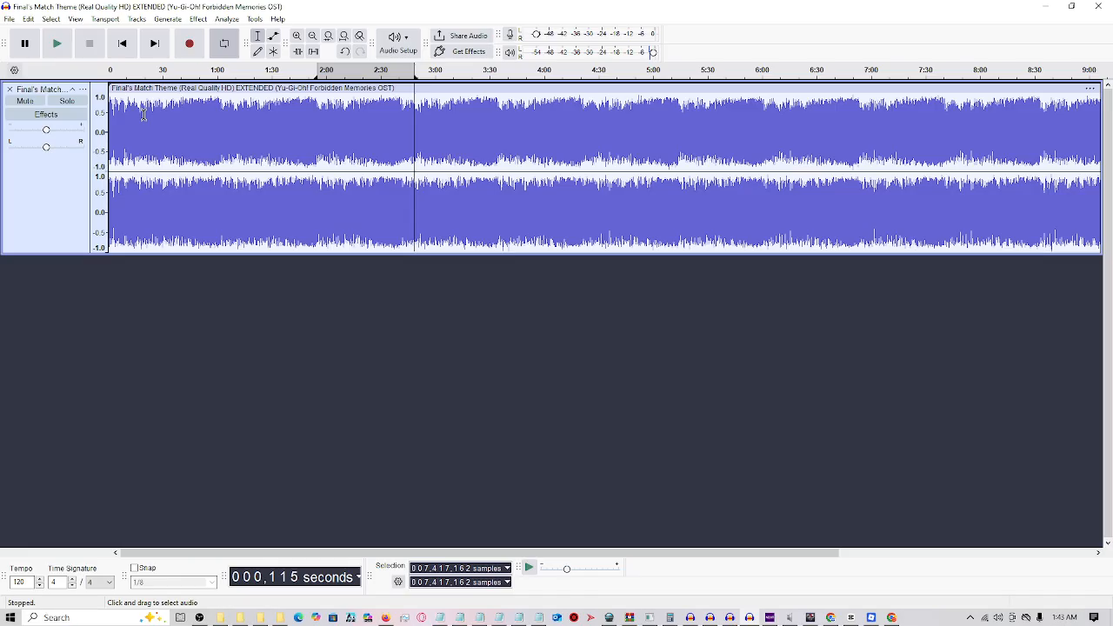
pyautogui.click(317, 105)
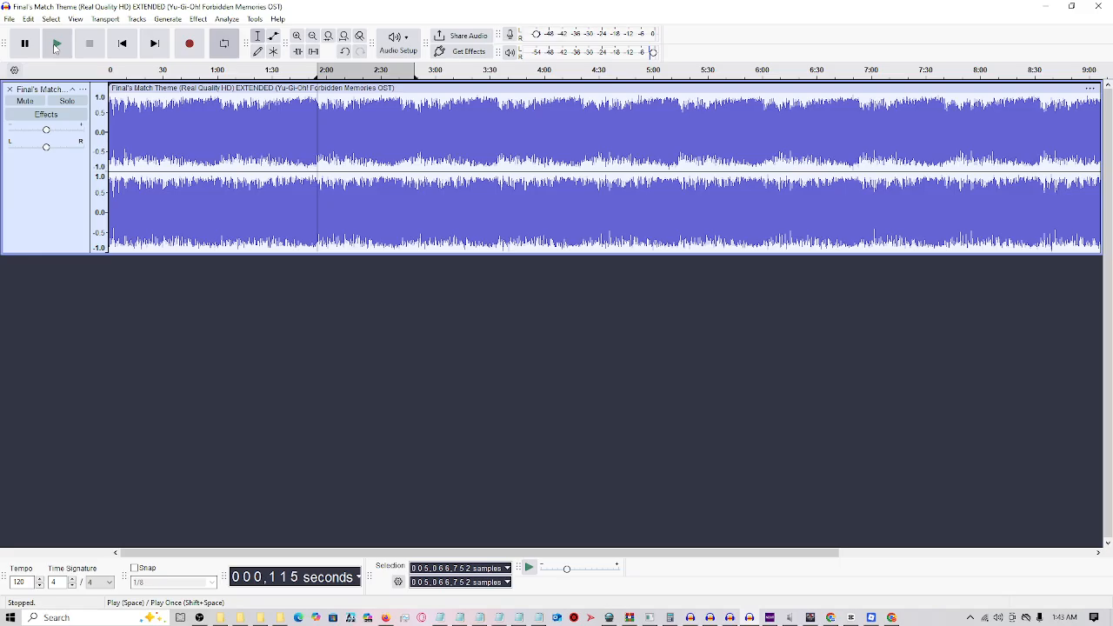
pyautogui.click(56, 45)
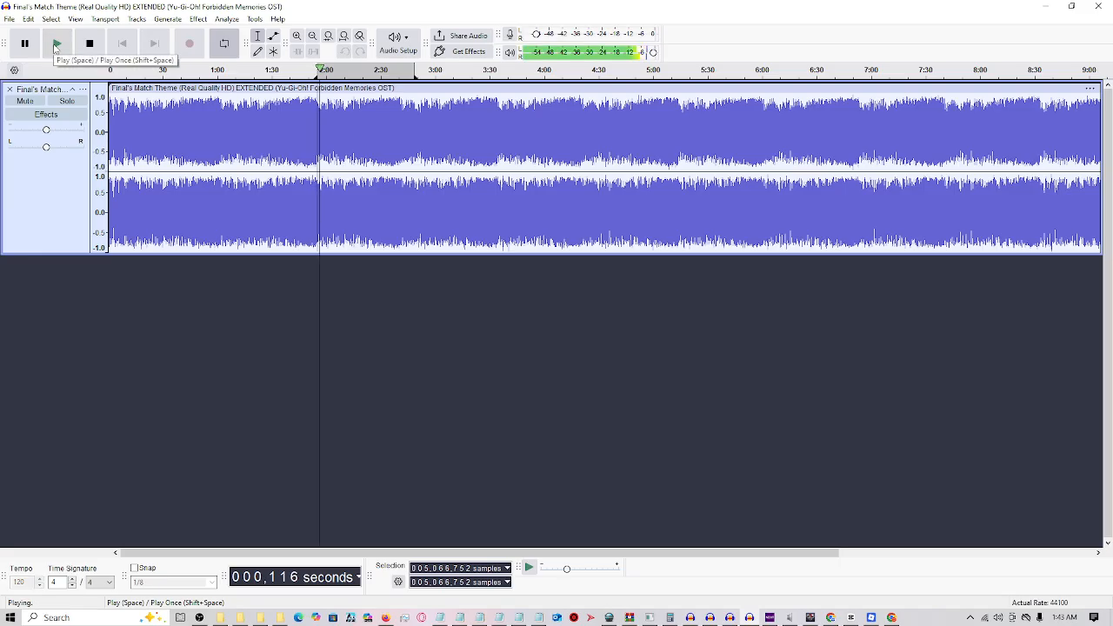
pyautogui.click(399, 73)
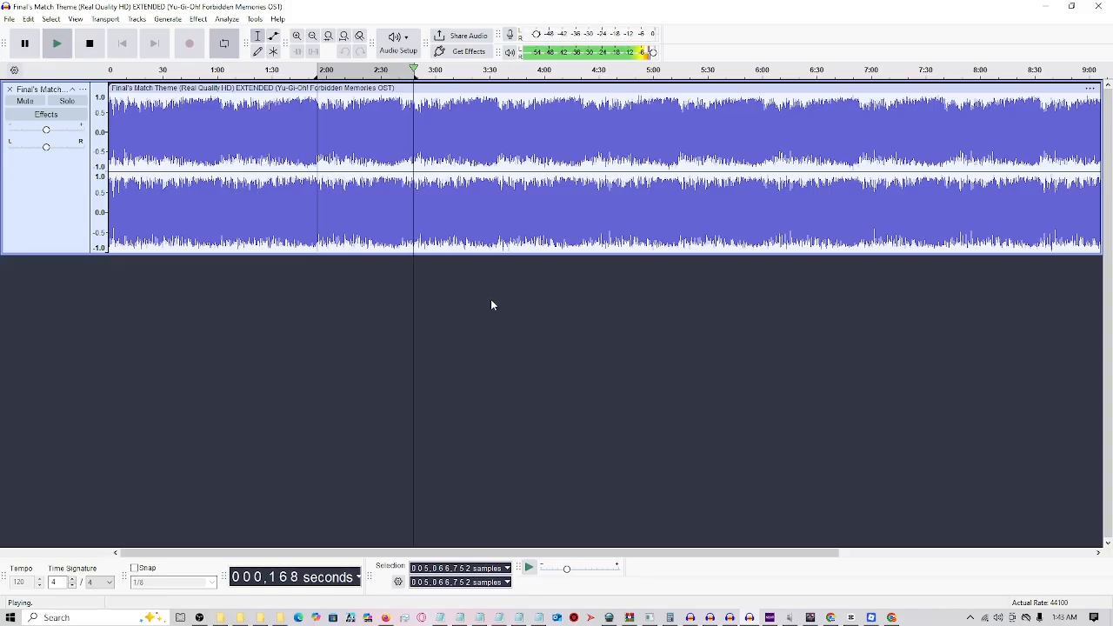
pyautogui.click(90, 44)
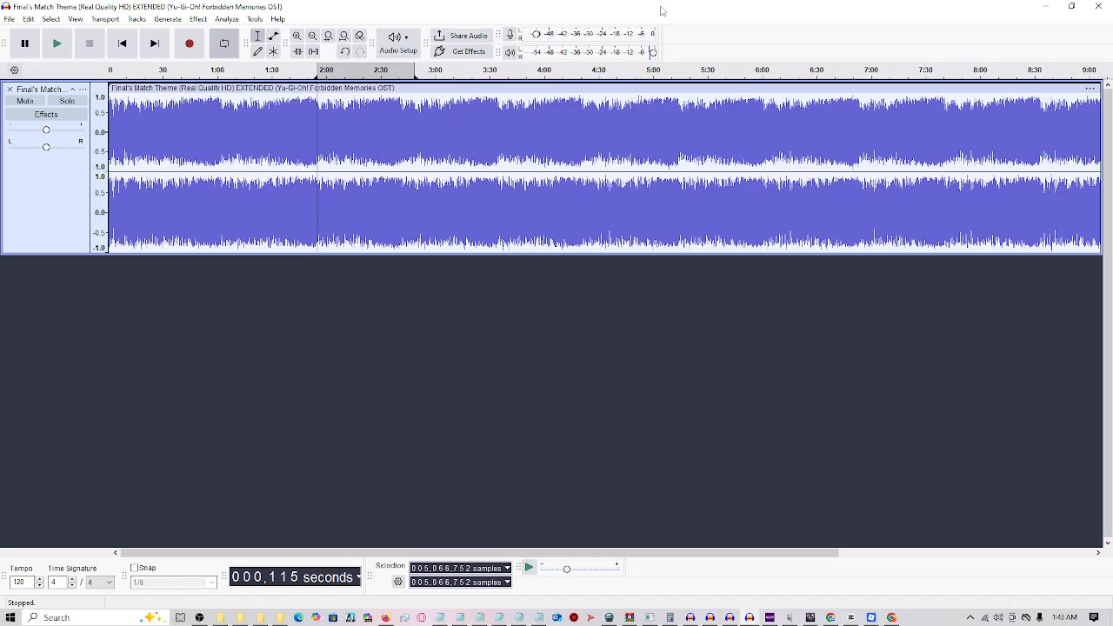
# Step: Arrange the reduced Audacity window and the untitled Notepad notes side by side on the desktop
pyautogui.click(1071, 6)
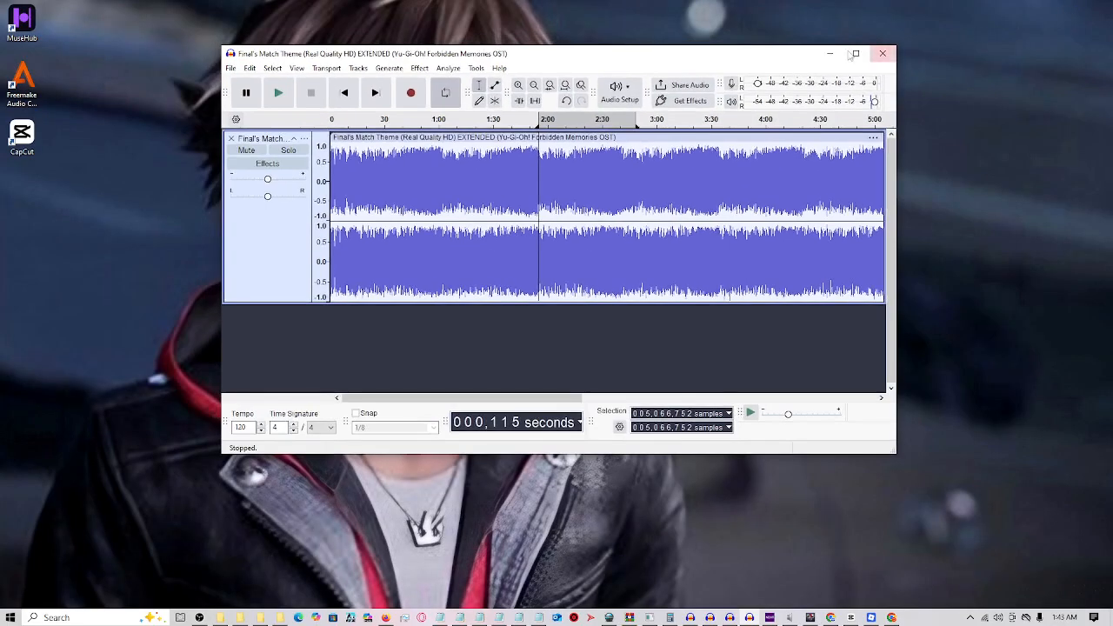
pyautogui.moveTo(718, 60); pyautogui.dragTo(932, 45)
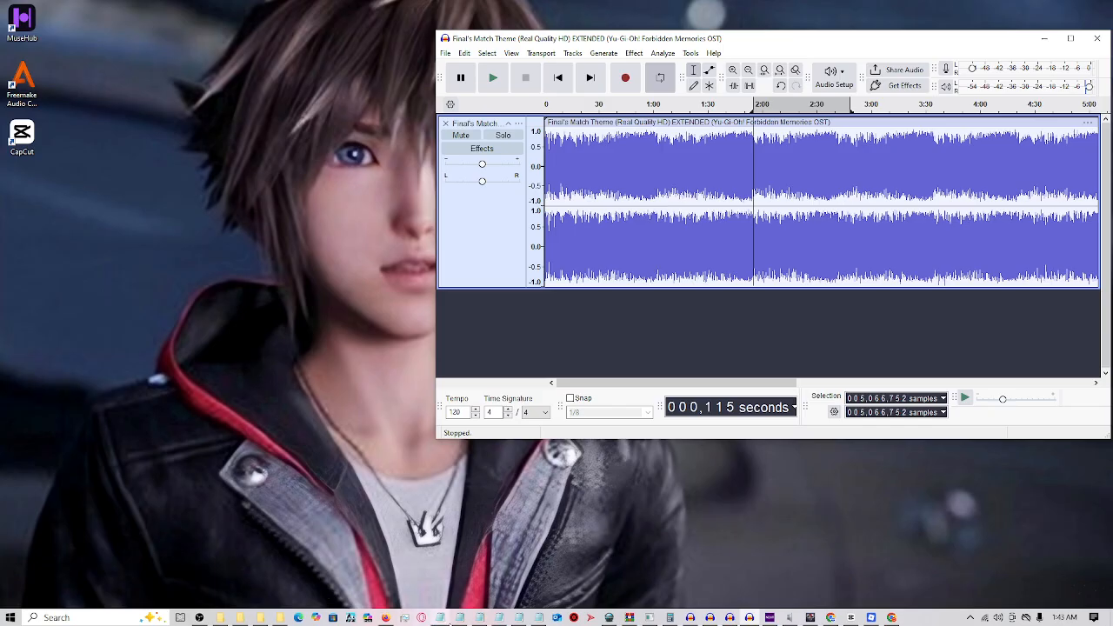
pyautogui.moveTo(440, 618)
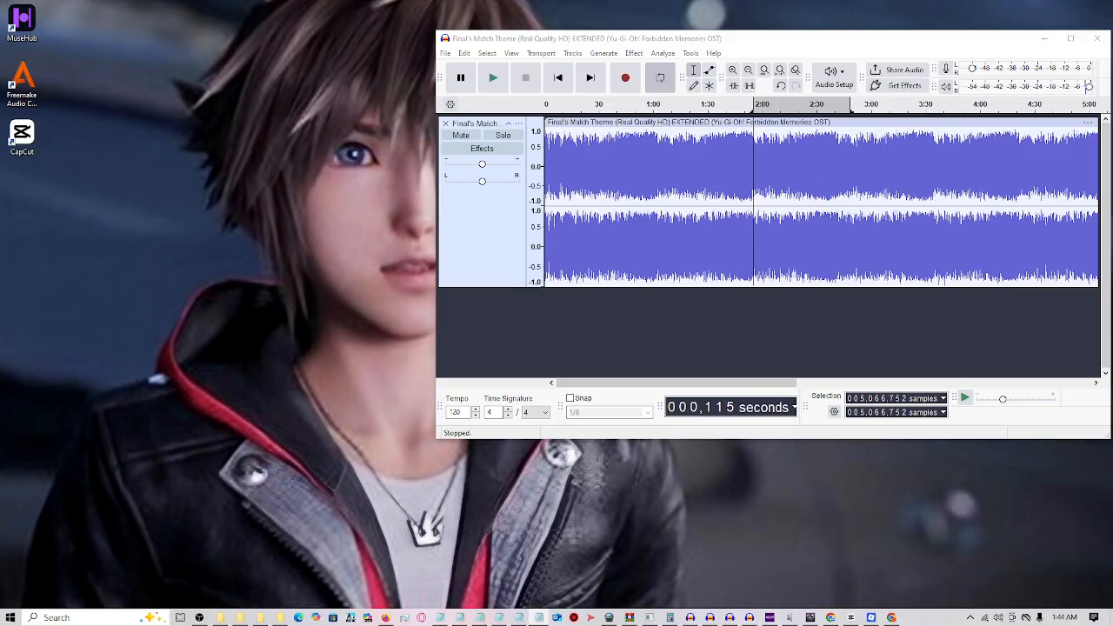
pyautogui.moveTo(1112, 233); pyautogui.dragTo(228, 130)
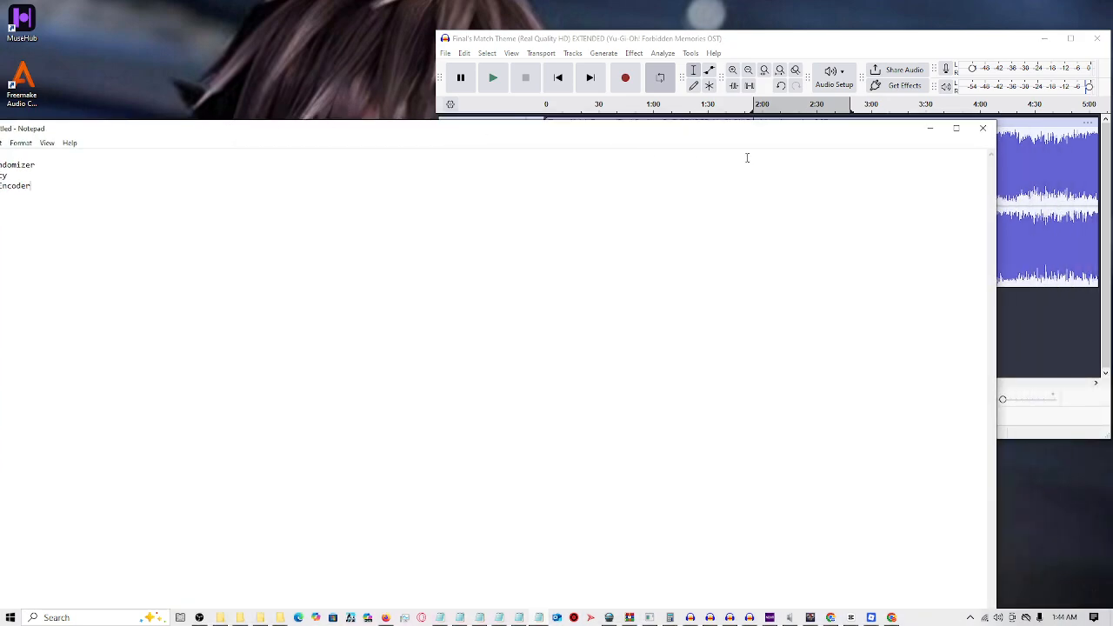
pyautogui.moveTo(999, 179); pyautogui.dragTo(410, 180)
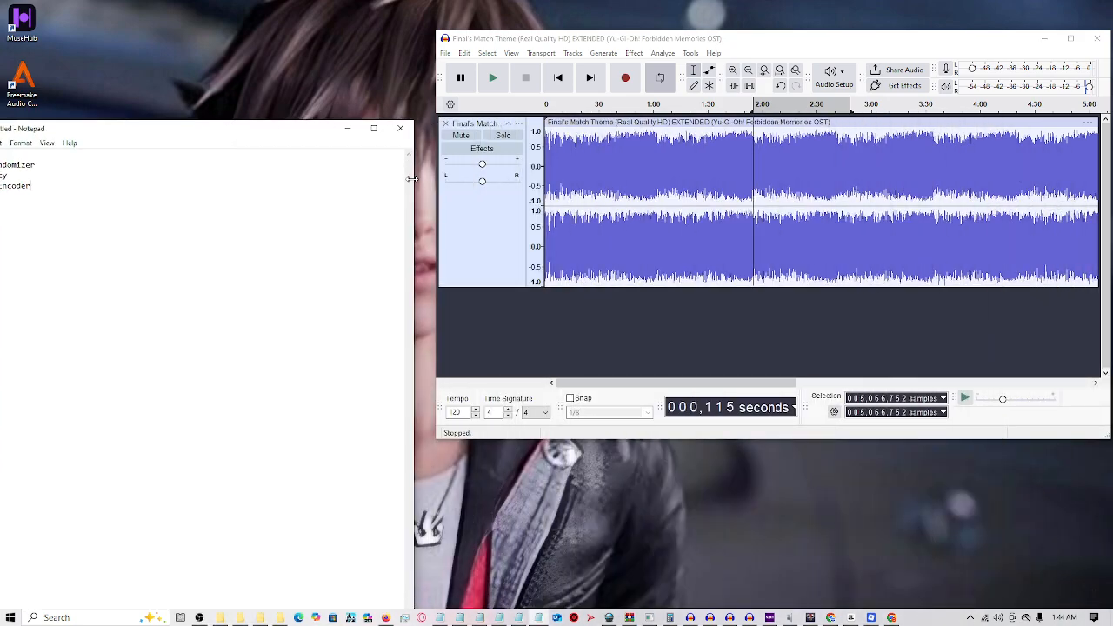
pyautogui.moveTo(287, 128); pyautogui.dragTo(318, 60)
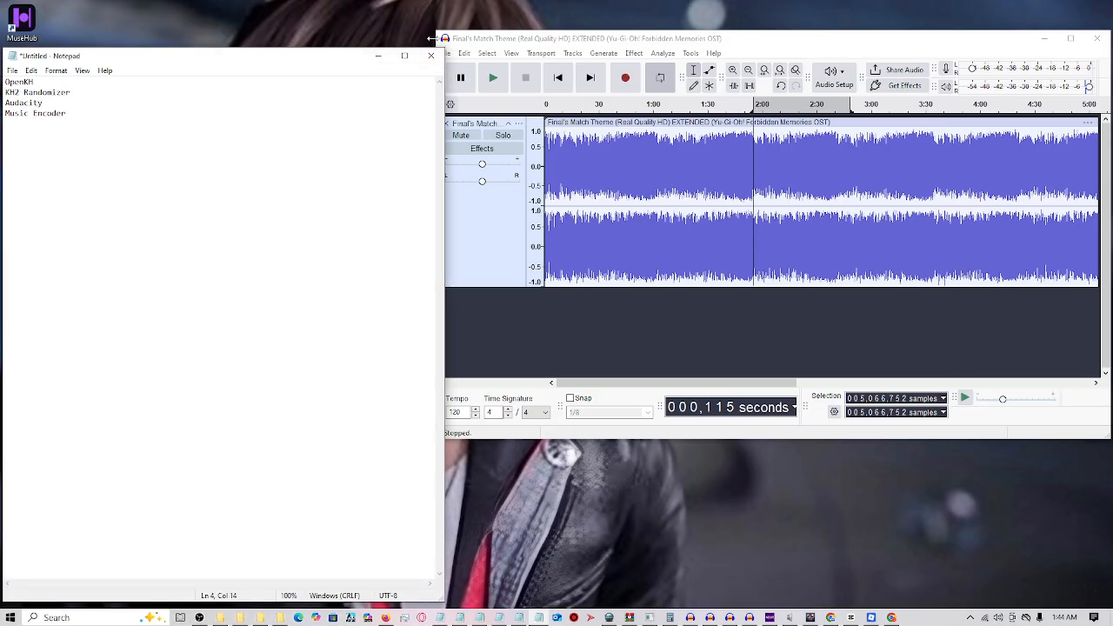
pyautogui.moveTo(430, 38); pyautogui.dragTo(477, 38)
pyautogui.moveTo(339, 62); pyautogui.dragTo(372, 40)
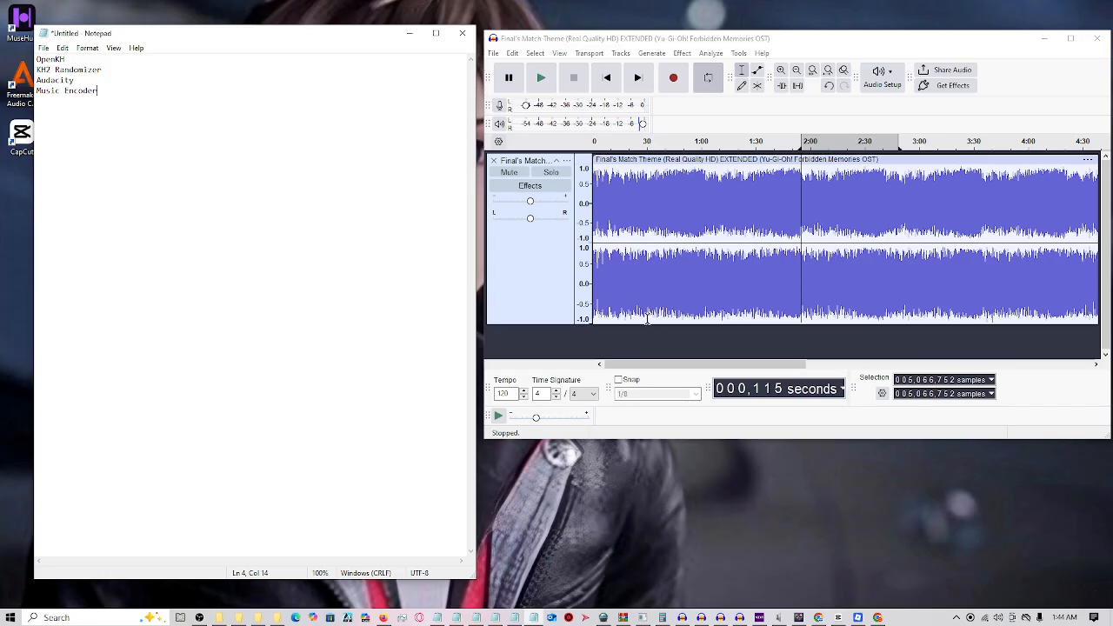
# Step: Add the line "FM LoopStart 005066752" below the software list in the Notepad notes, leaving blank lines between them
pyautogui.press('Return')
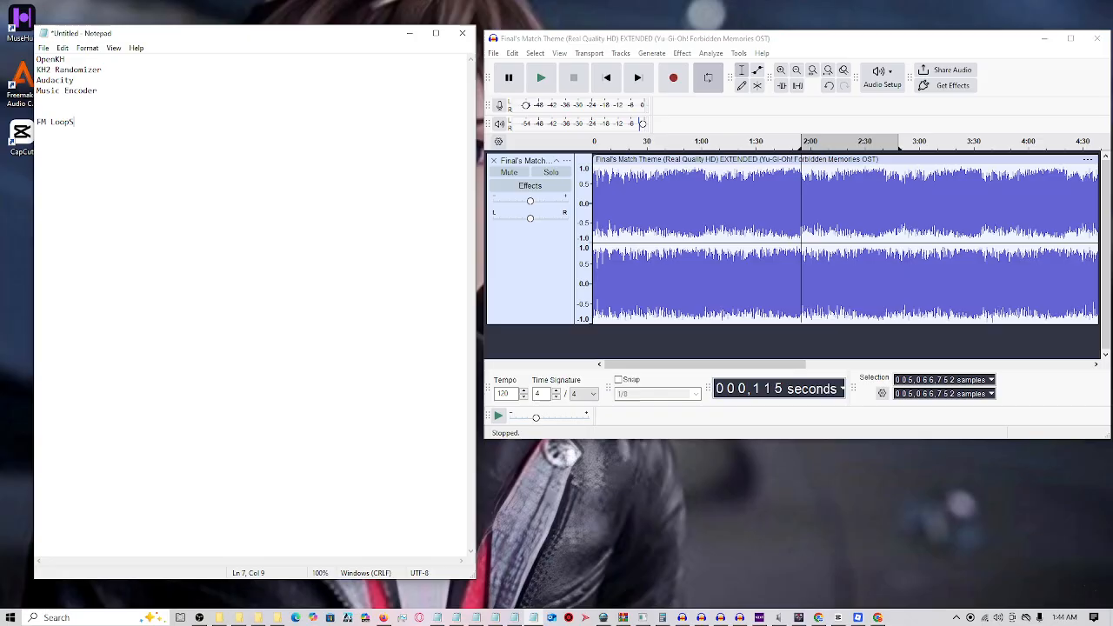
pyautogui.write('Start 005066')
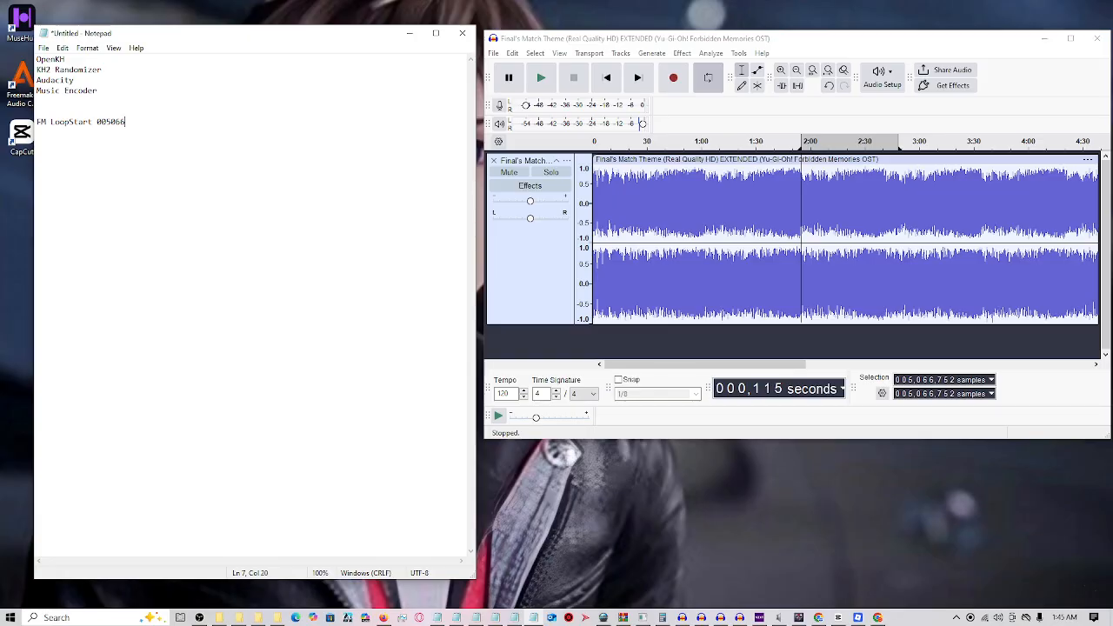
pyautogui.write('752')
# Step: Place Audacity's cursor at the looping region's end and record "LoopEnd 007417162" on a new line in the Notepad notes
pyautogui.press('Return')
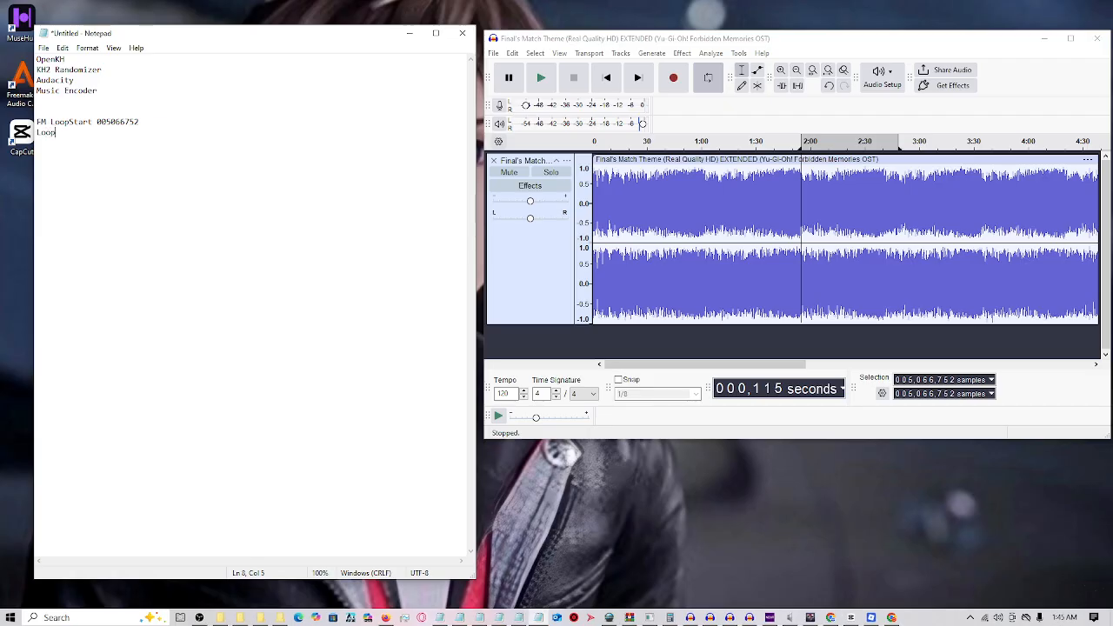
pyautogui.write('LoopEnd')
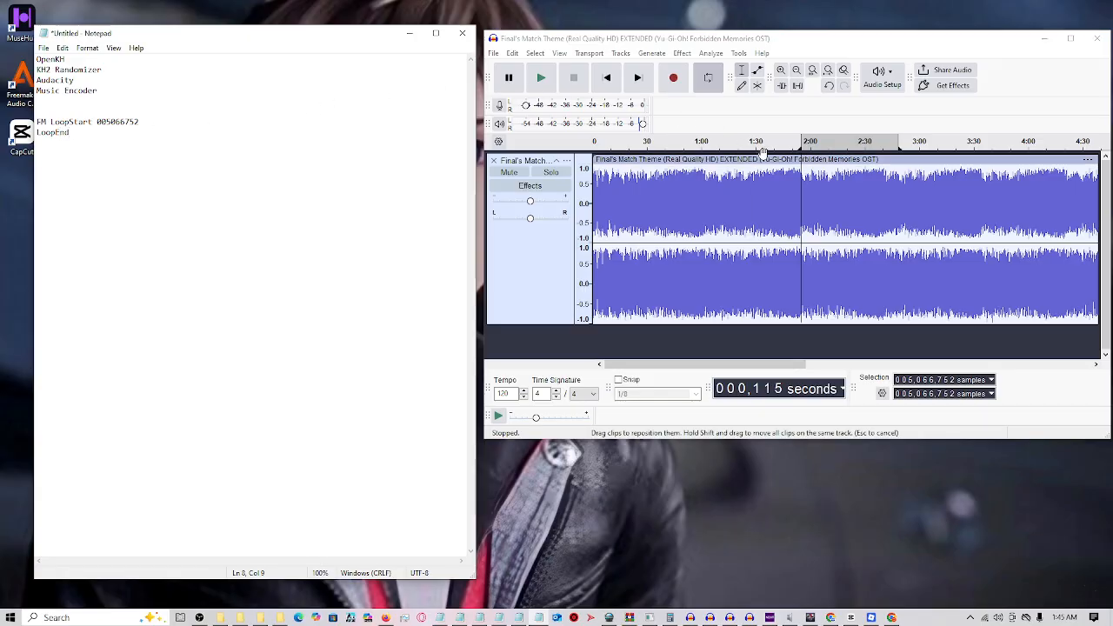
pyautogui.click(898, 174)
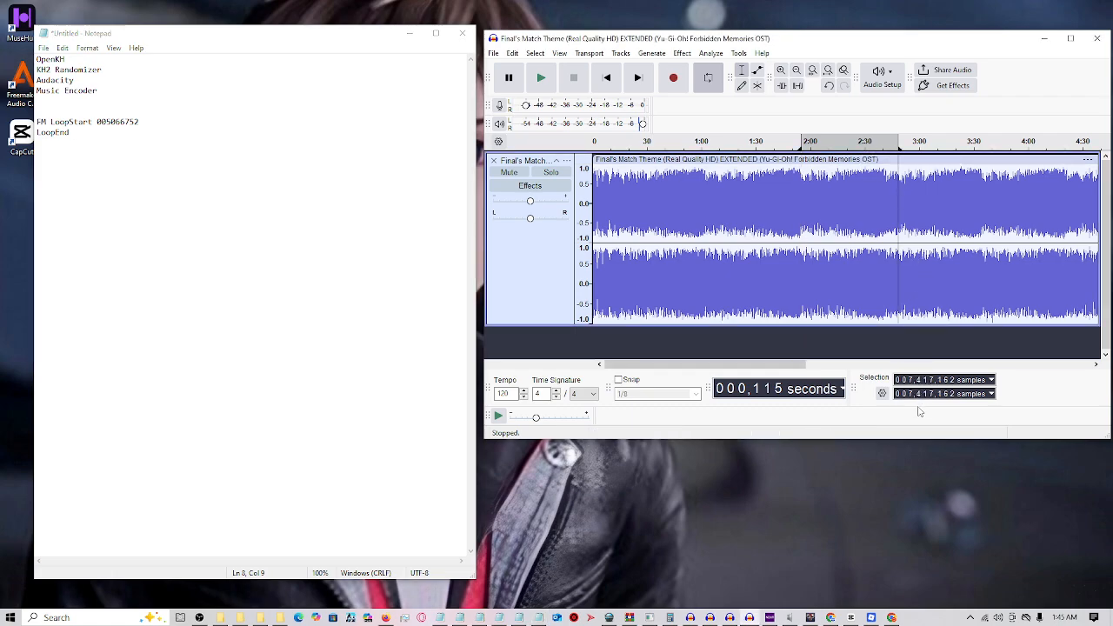
pyautogui.click(84, 133)
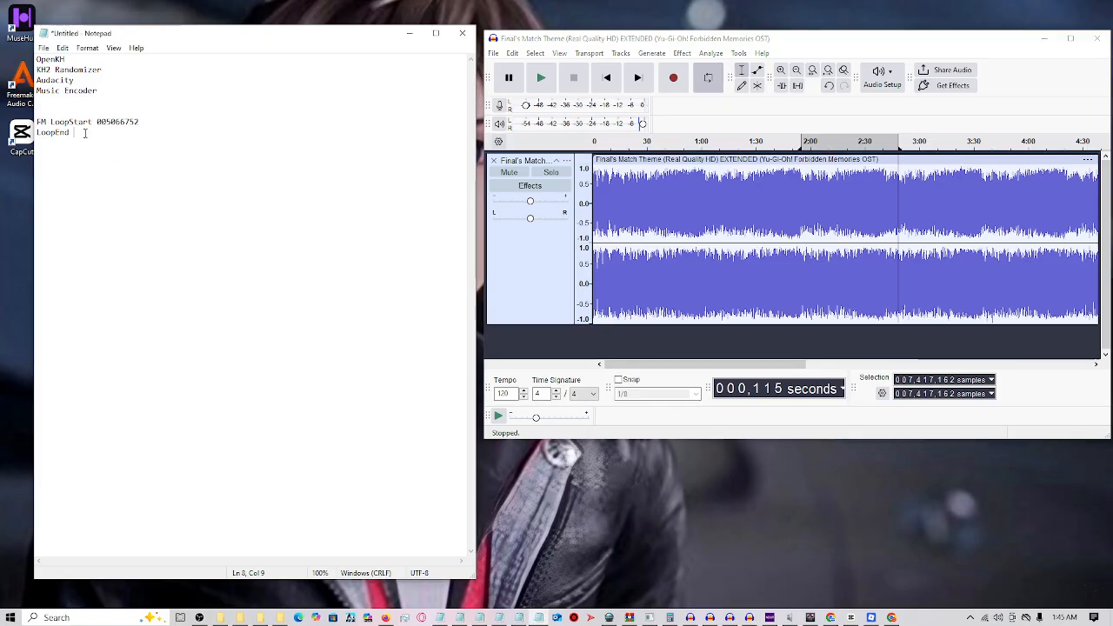
pyautogui.write('007417162')
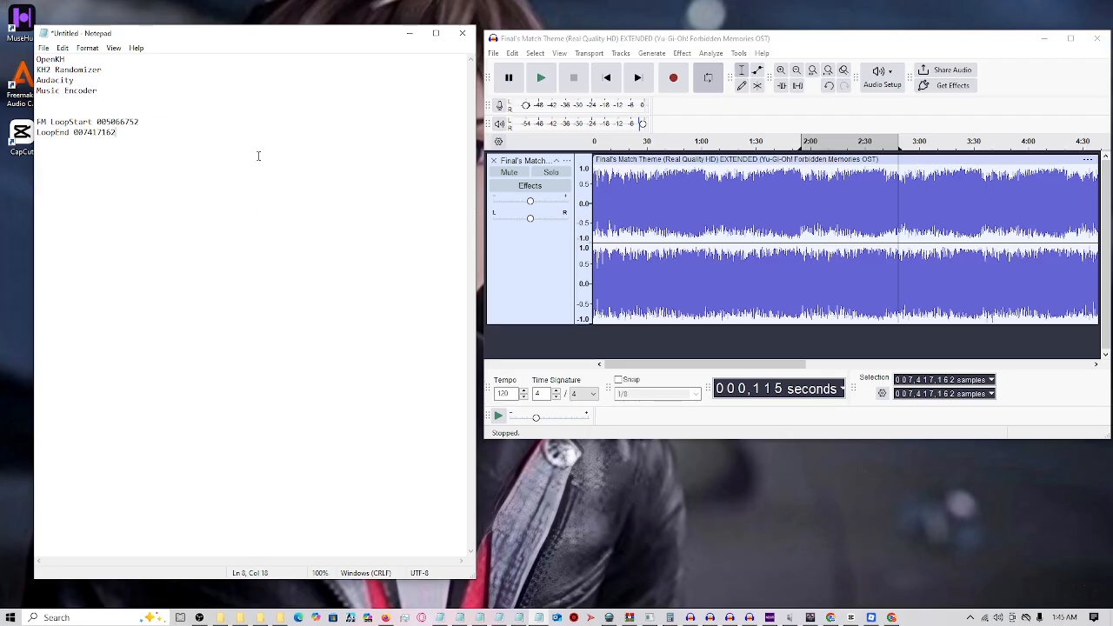
# Step: In Audacity, delete all audio after the loop end, from sample 7,417,162 to the end of the track
pyautogui.click(829, 39)
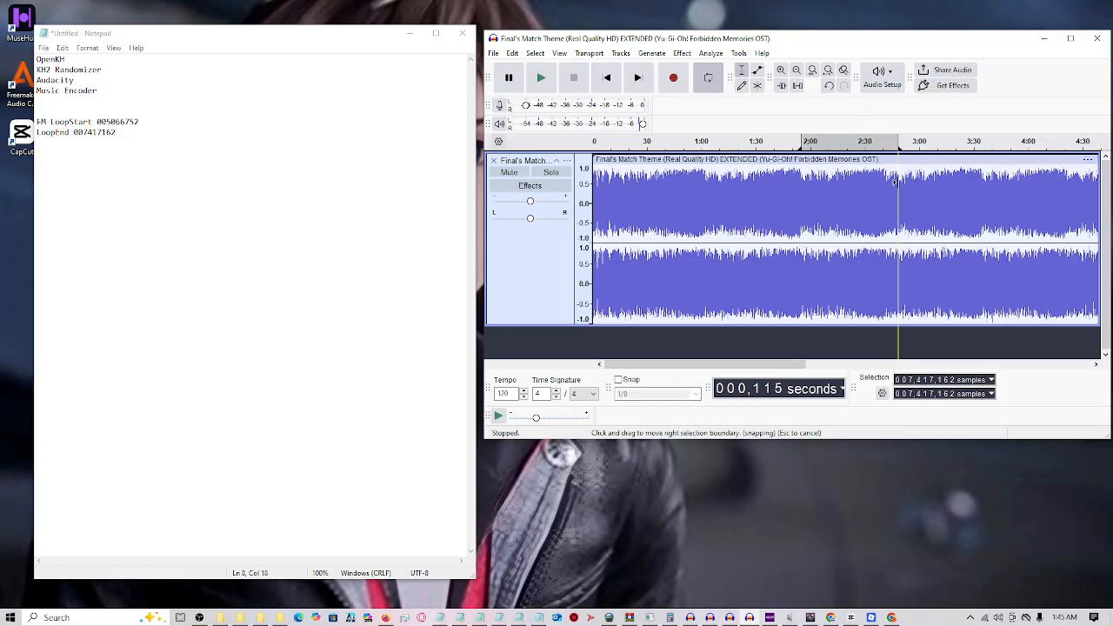
pyautogui.hotkey('shift', 'End')
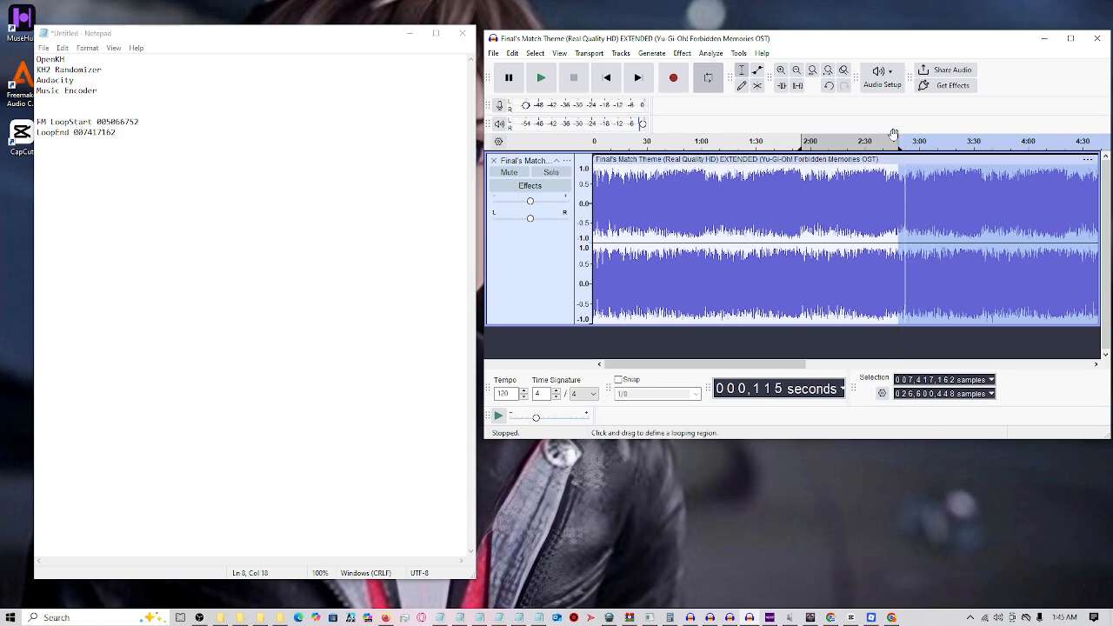
pyautogui.click(512, 53)
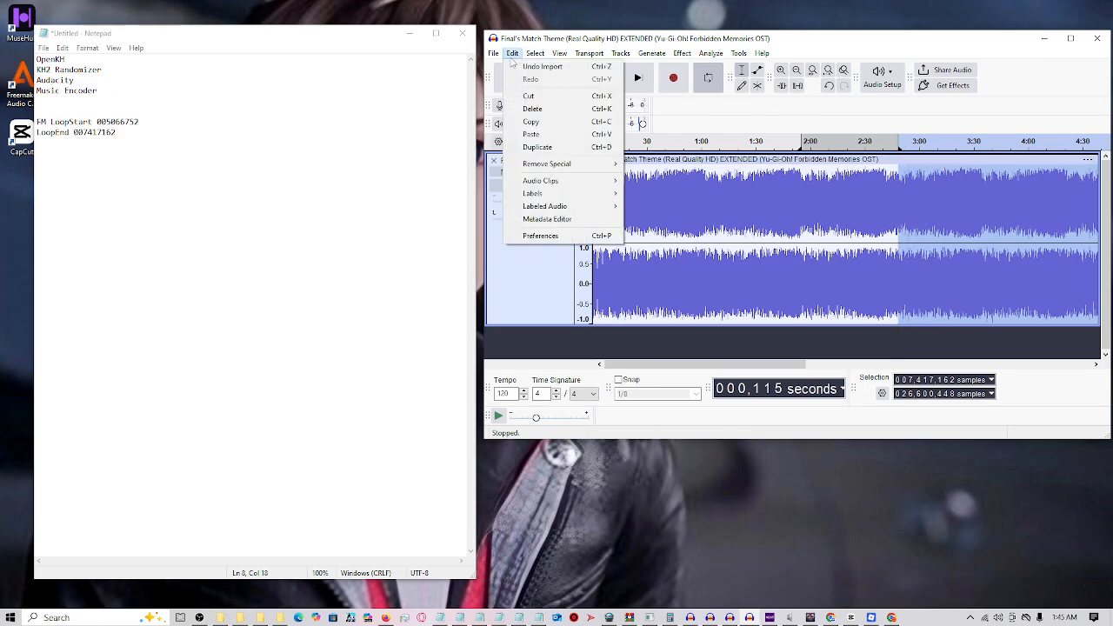
pyautogui.click(530, 109)
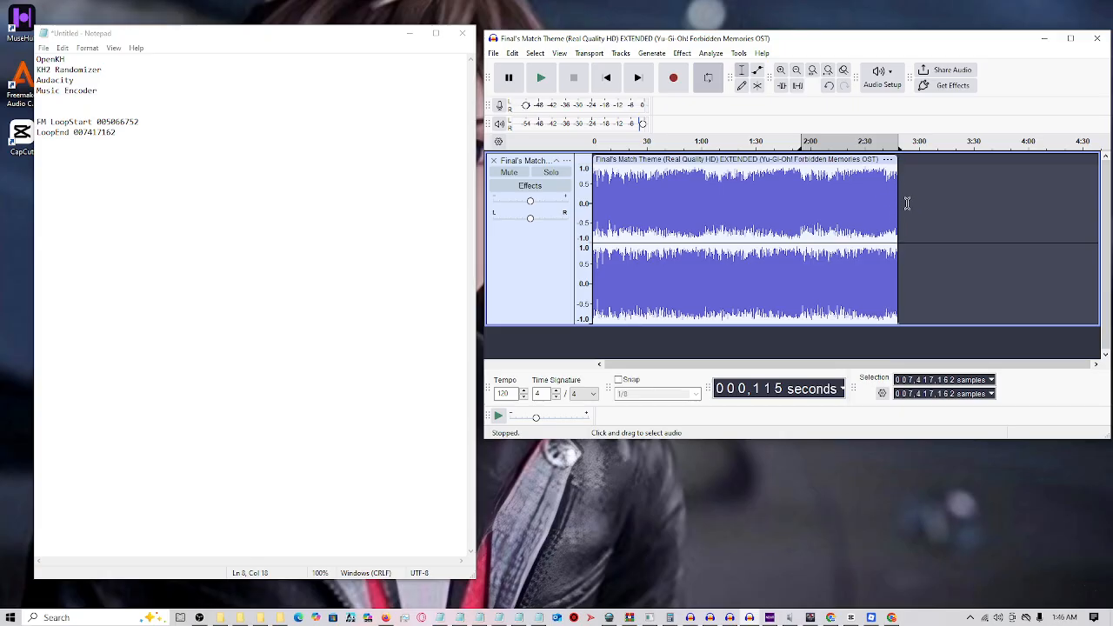
# Step: Delete the audio before the loop start, from the track's beginning to sample 5,066,752
pyautogui.click(801, 180)
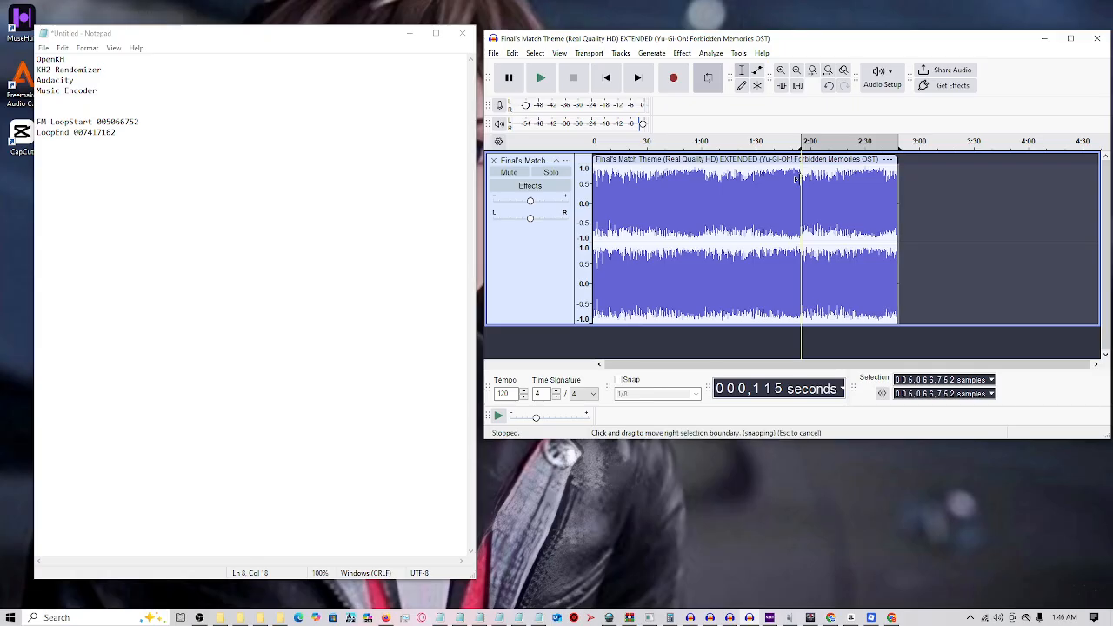
pyautogui.moveTo(798, 180); pyautogui.dragTo(573, 204)
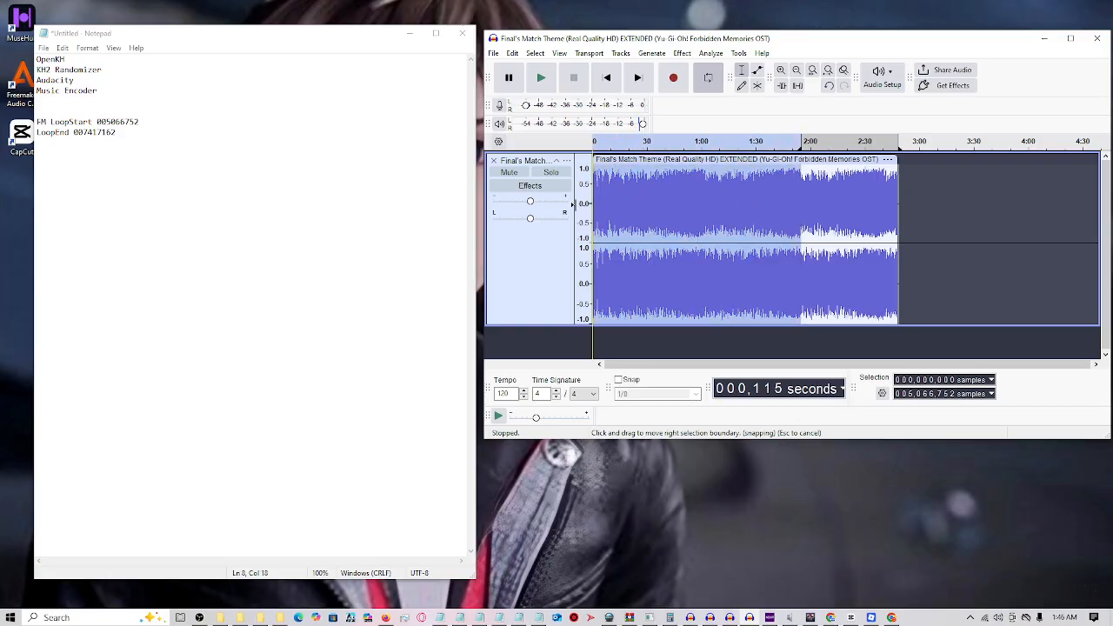
pyautogui.click(513, 57)
pyautogui.click(542, 112)
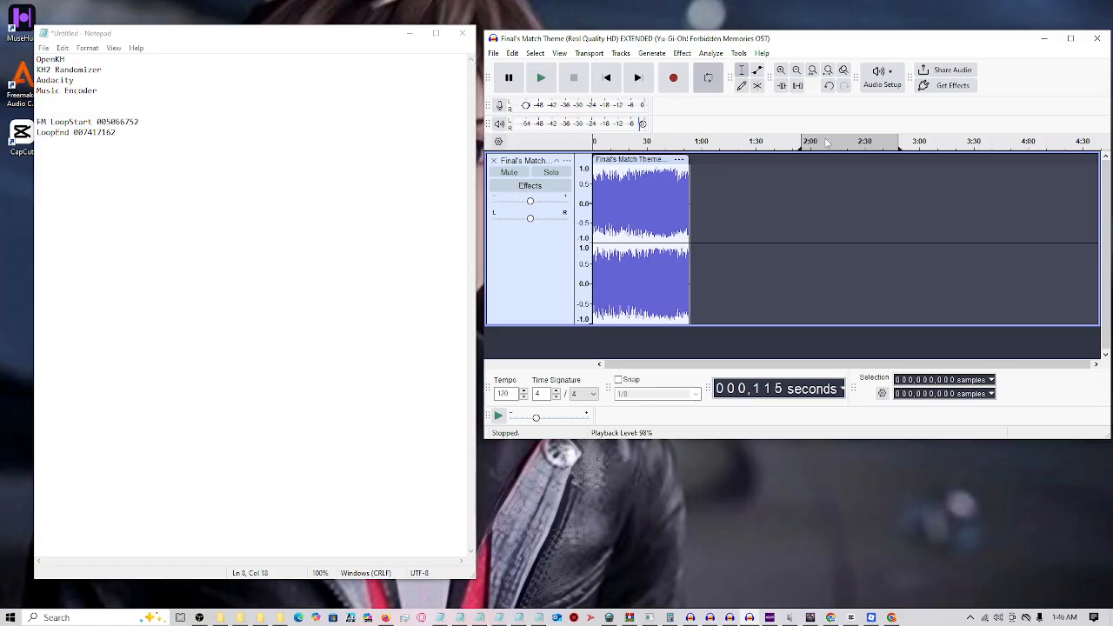
# Step: Move the looping region to the timeline's beginning so it spans the trimmed clip, and briefly test playback
pyautogui.moveTo(793, 145); pyautogui.dragTo(587, 142)
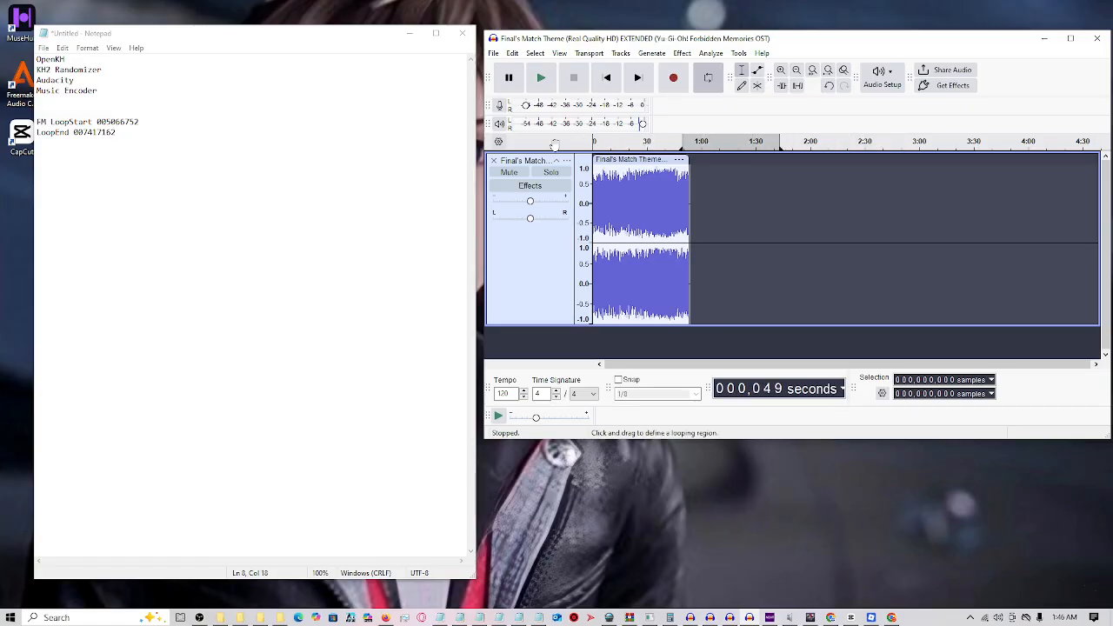
pyautogui.moveTo(726, 144); pyautogui.dragTo(628, 145)
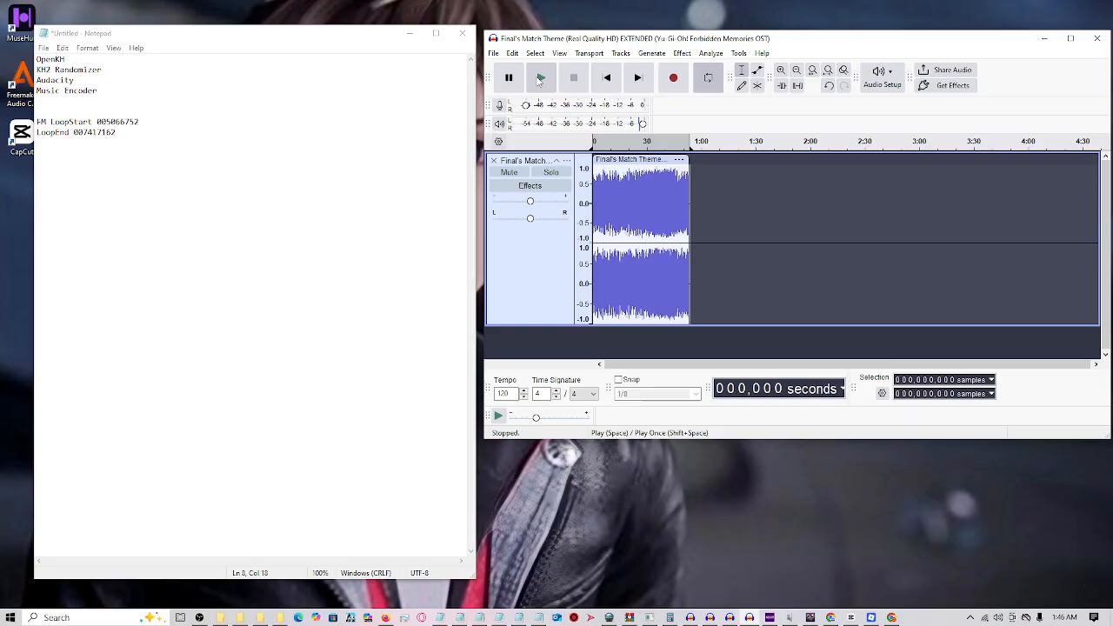
pyautogui.click(541, 80)
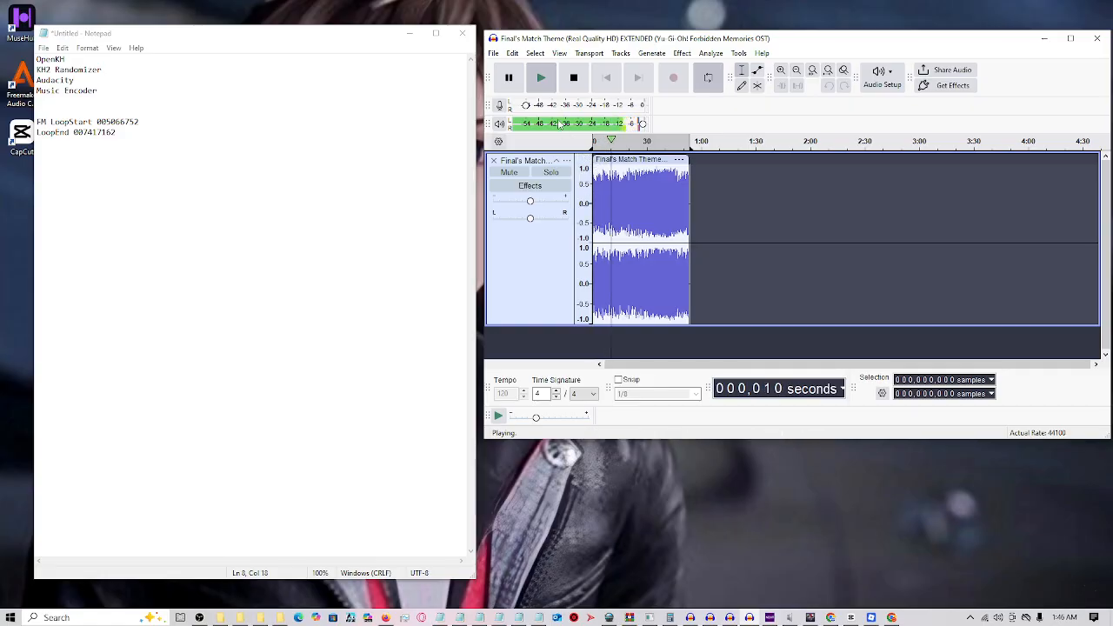
pyautogui.press('space')
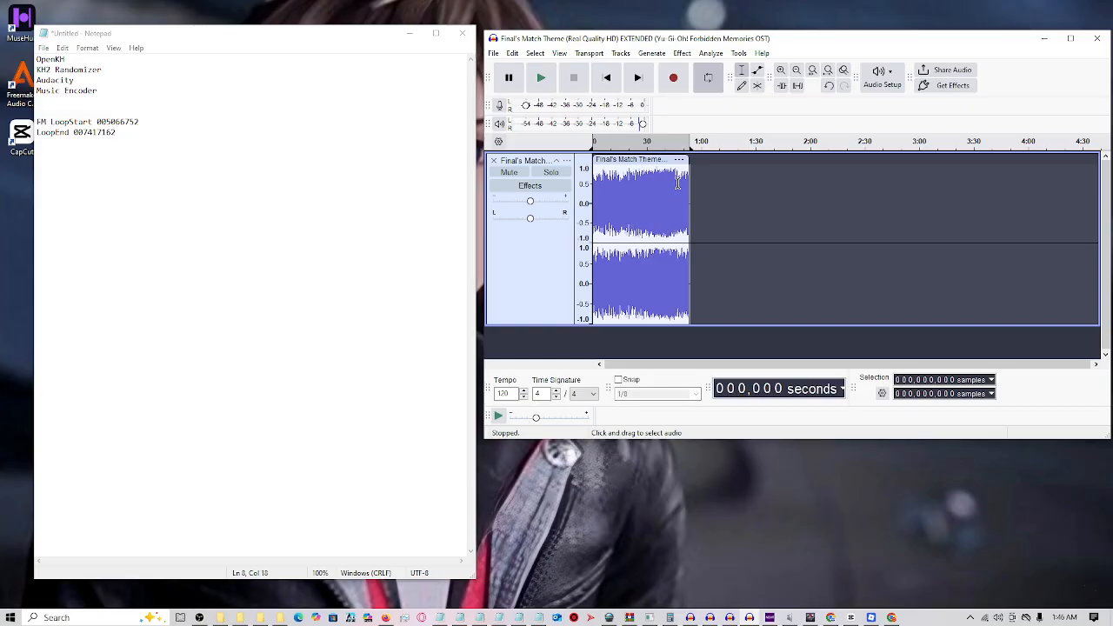
# Step: Play the trimmed clip from its start, skipping ahead to just before its end to check the loop transition
pyautogui.click(615, 146)
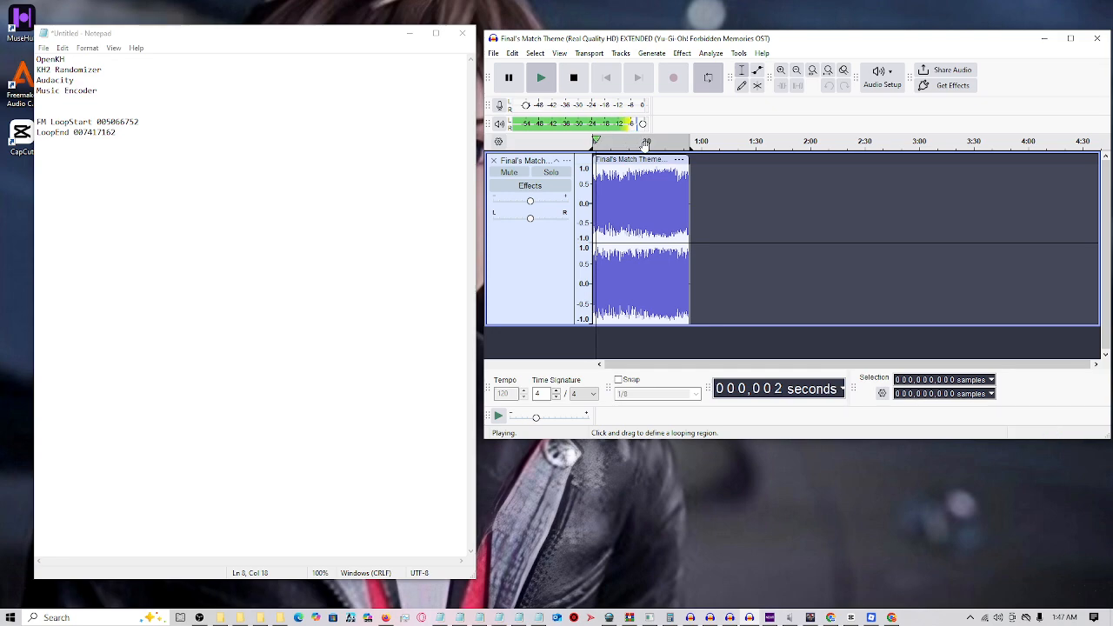
pyautogui.click(645, 143)
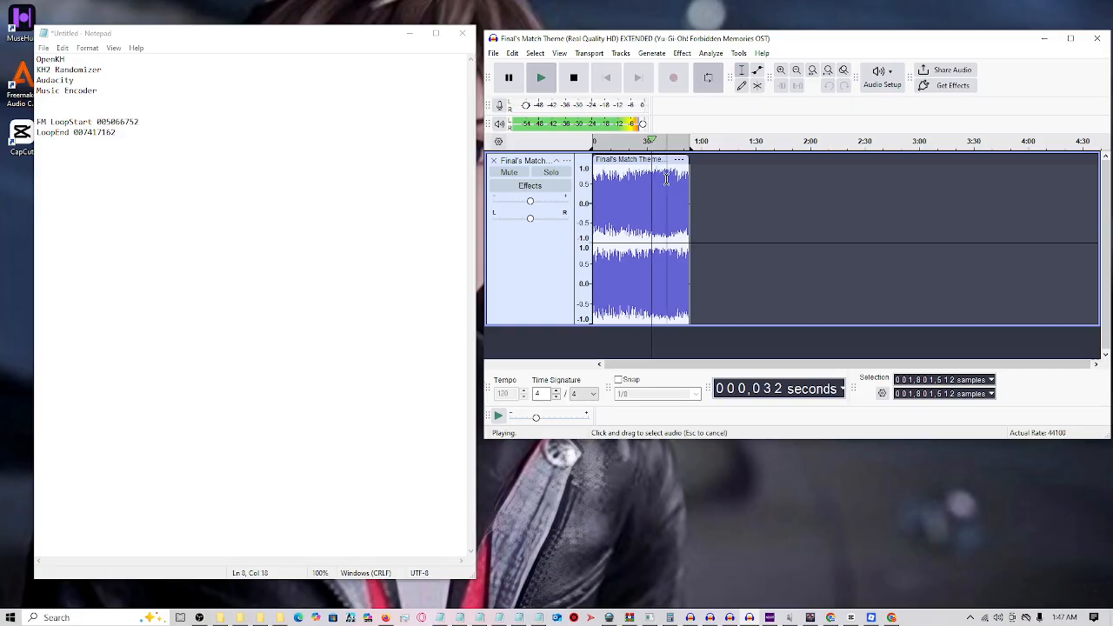
pyautogui.click(675, 178)
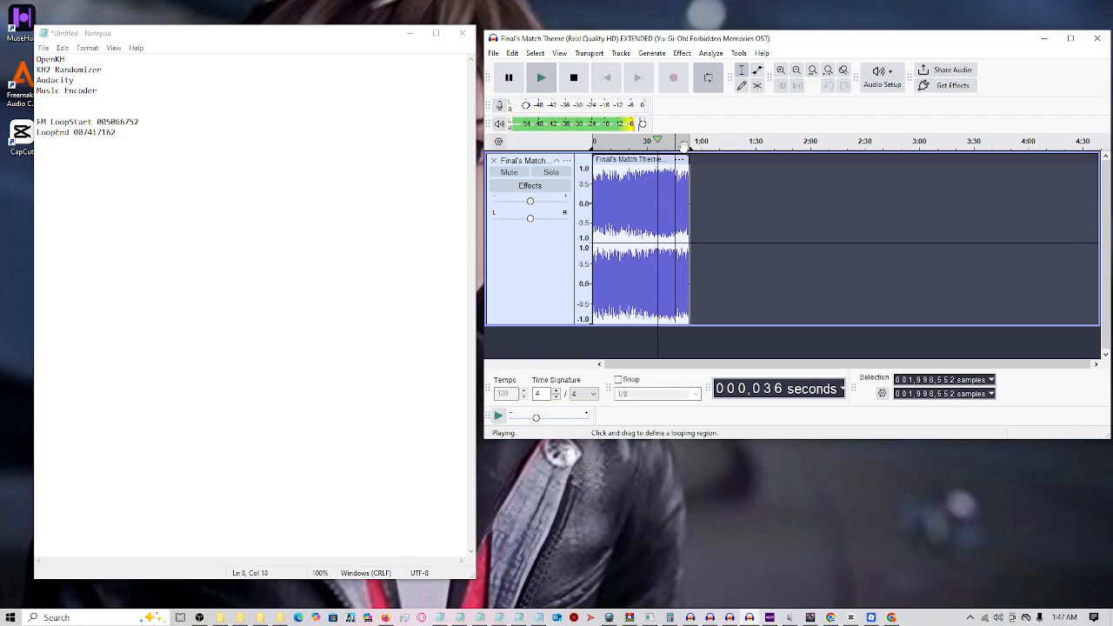
pyautogui.click(682, 145)
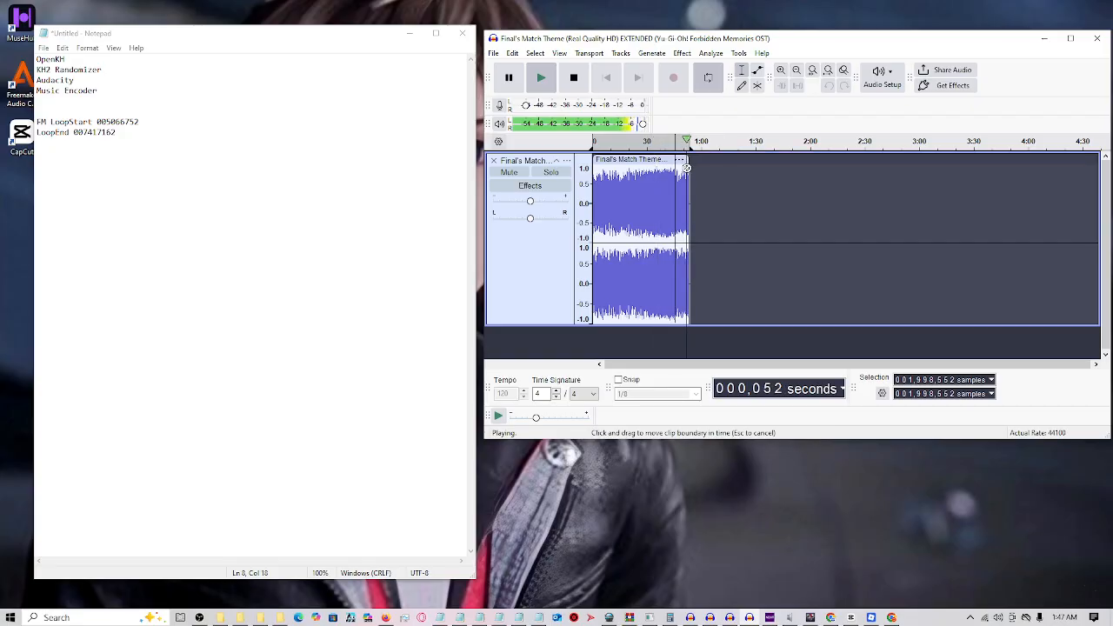
# Step: Replay the end of the trimmed clip and its start to check the loop transition, stopping playback when done
pyautogui.click(678, 182)
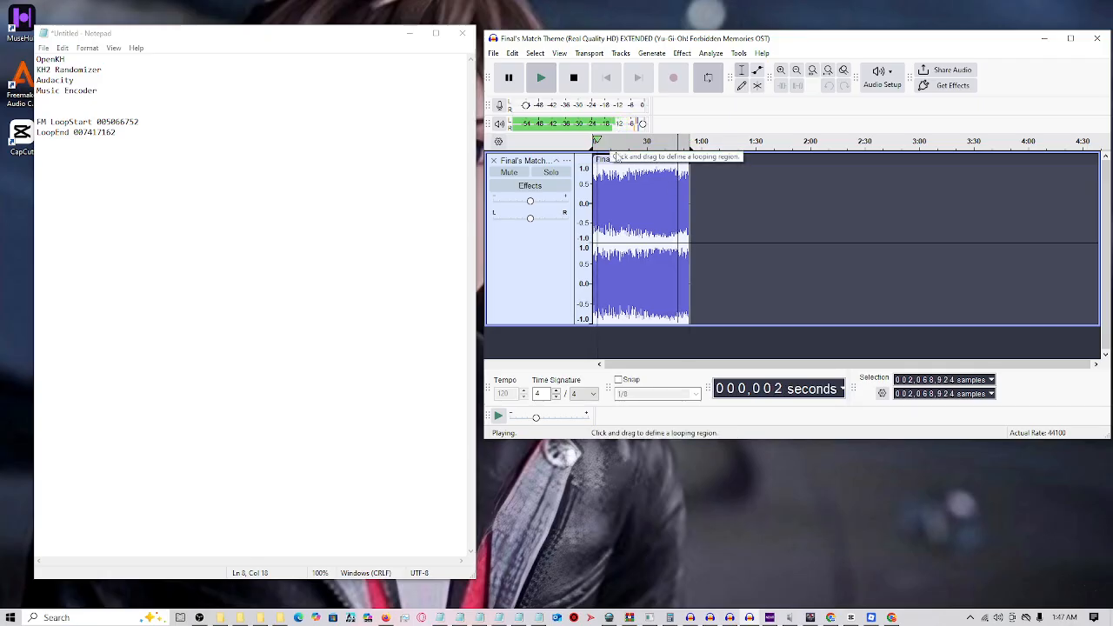
pyautogui.click(672, 187)
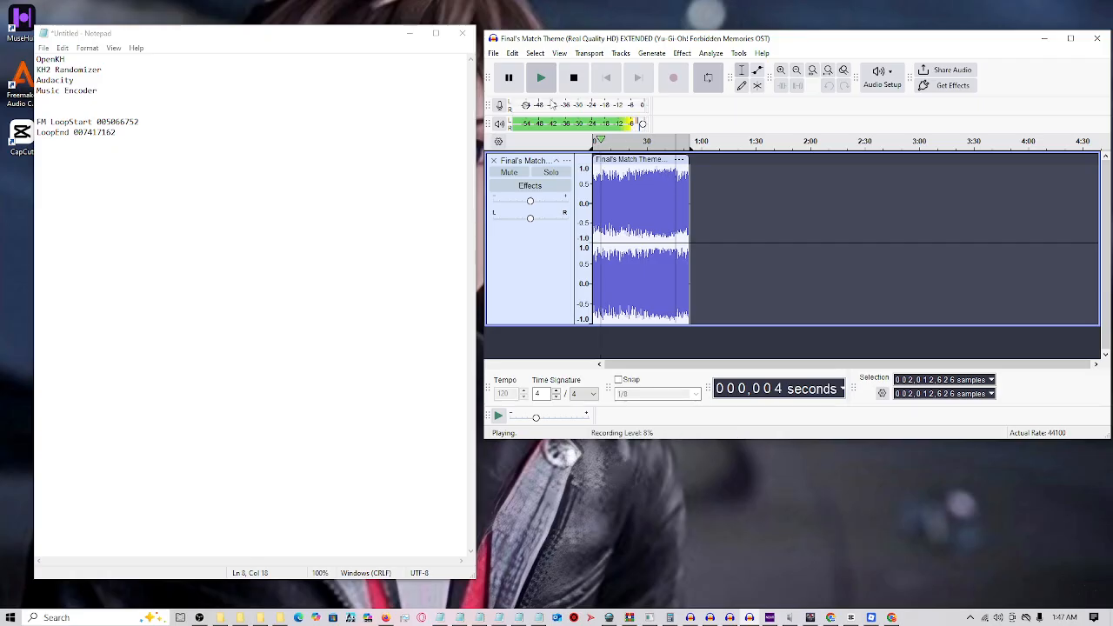
pyautogui.click(538, 80)
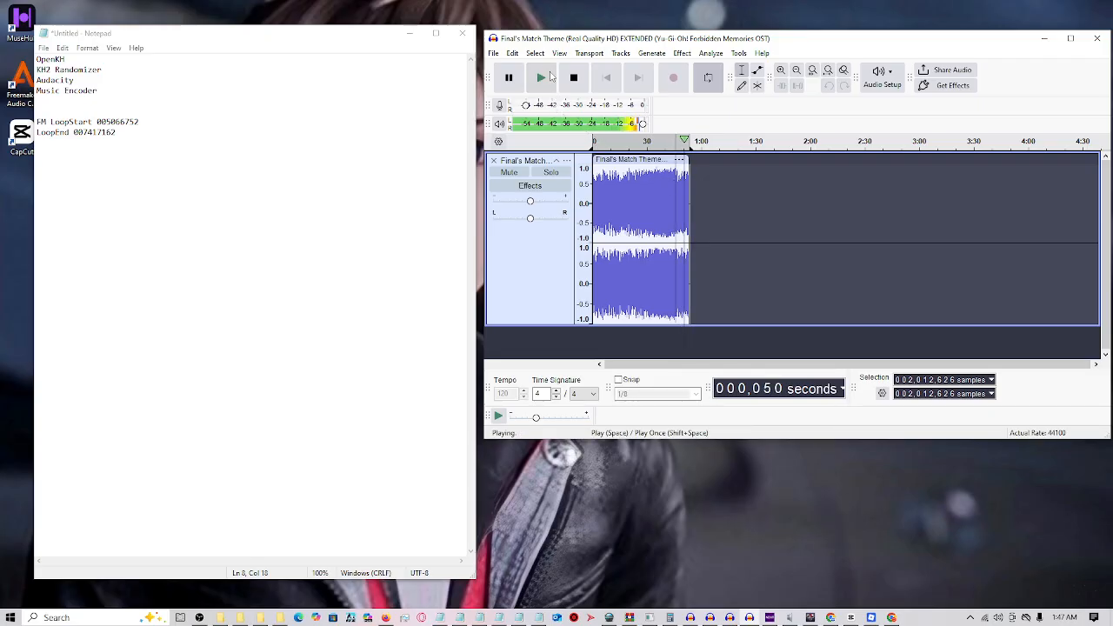
pyautogui.click(575, 79)
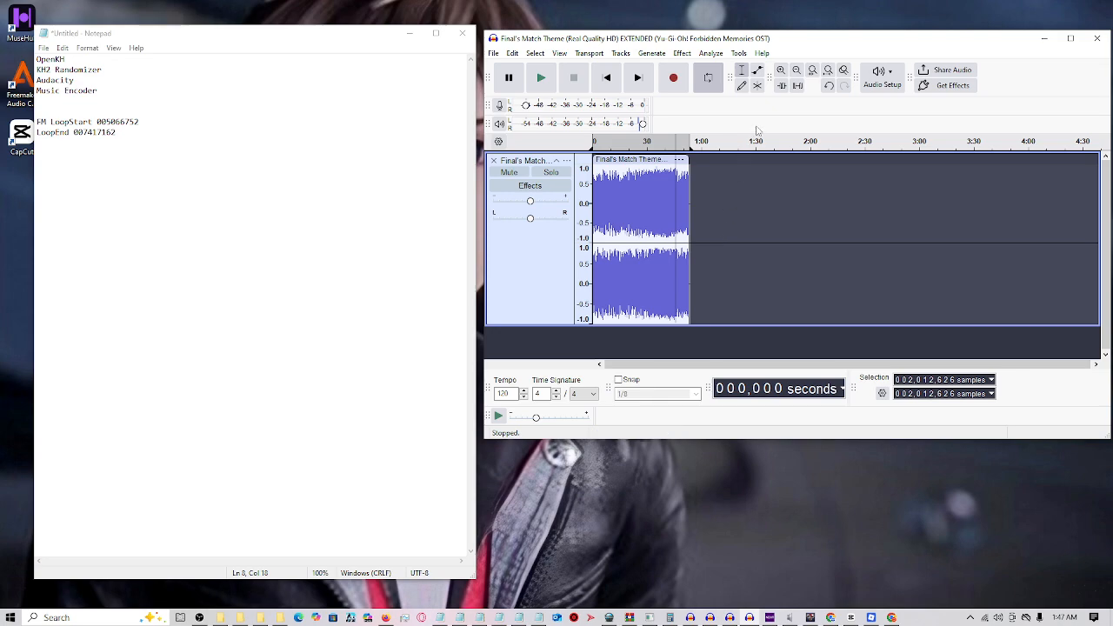
pyautogui.click(540, 77)
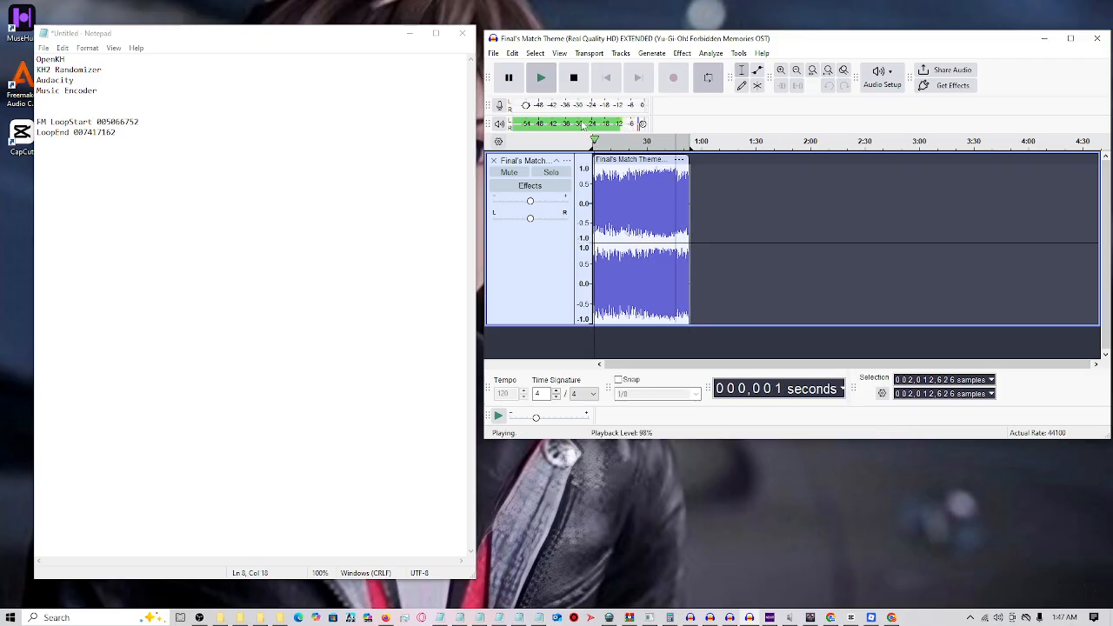
pyautogui.click(573, 78)
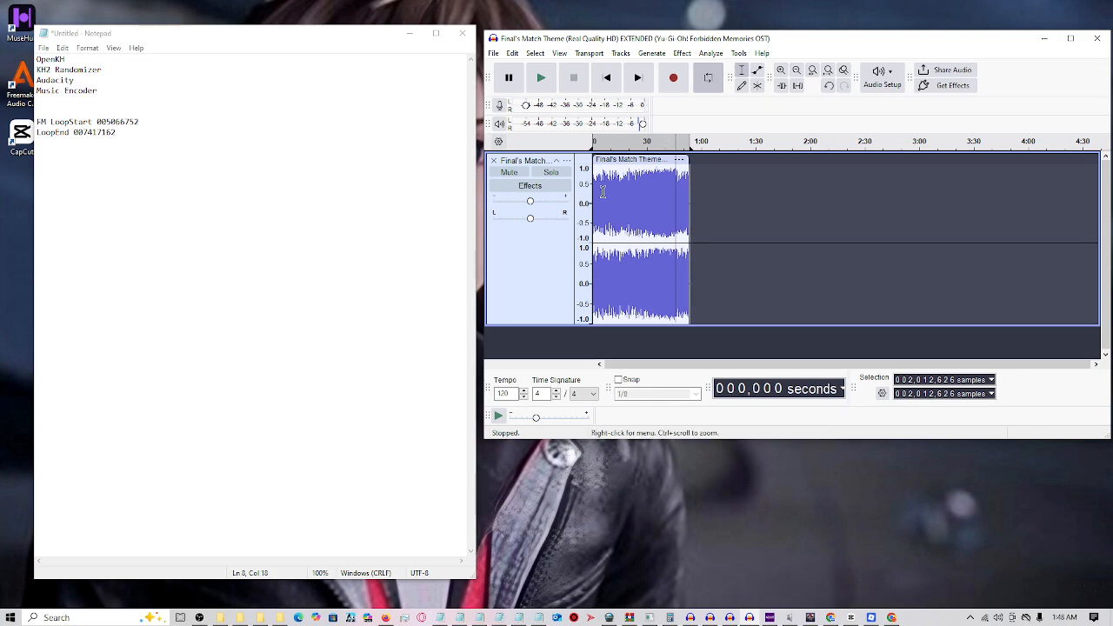
# Step: Raise the track's volume to about +6 dB and pan it 20% right
pyautogui.moveTo(534, 205)
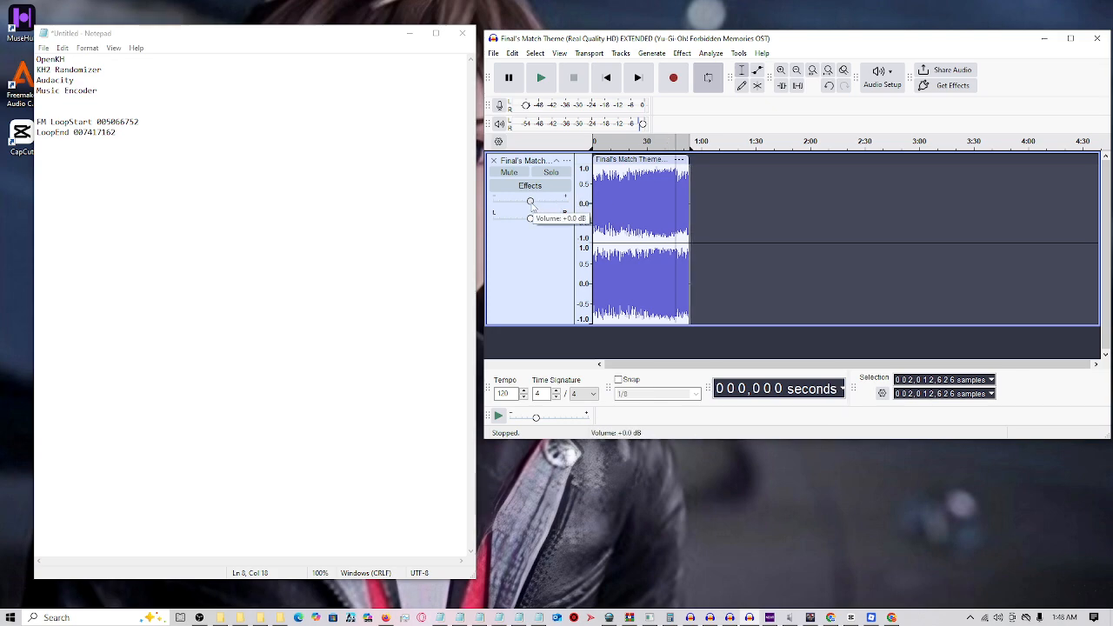
pyautogui.moveTo(531, 204); pyautogui.dragTo(535, 212)
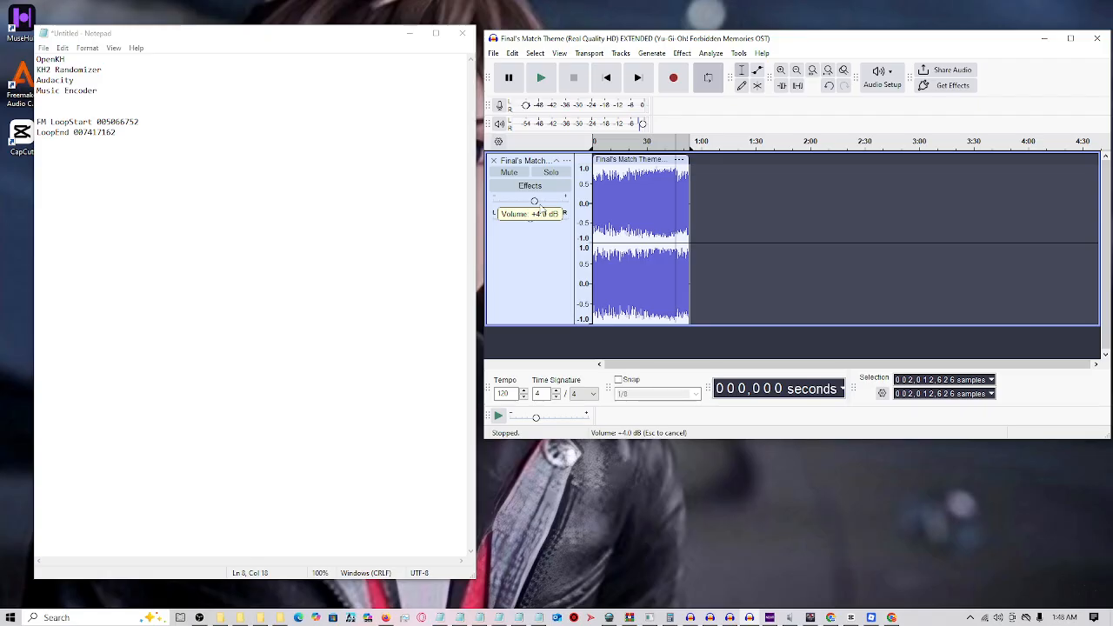
pyautogui.moveTo(529, 218); pyautogui.dragTo(537, 220)
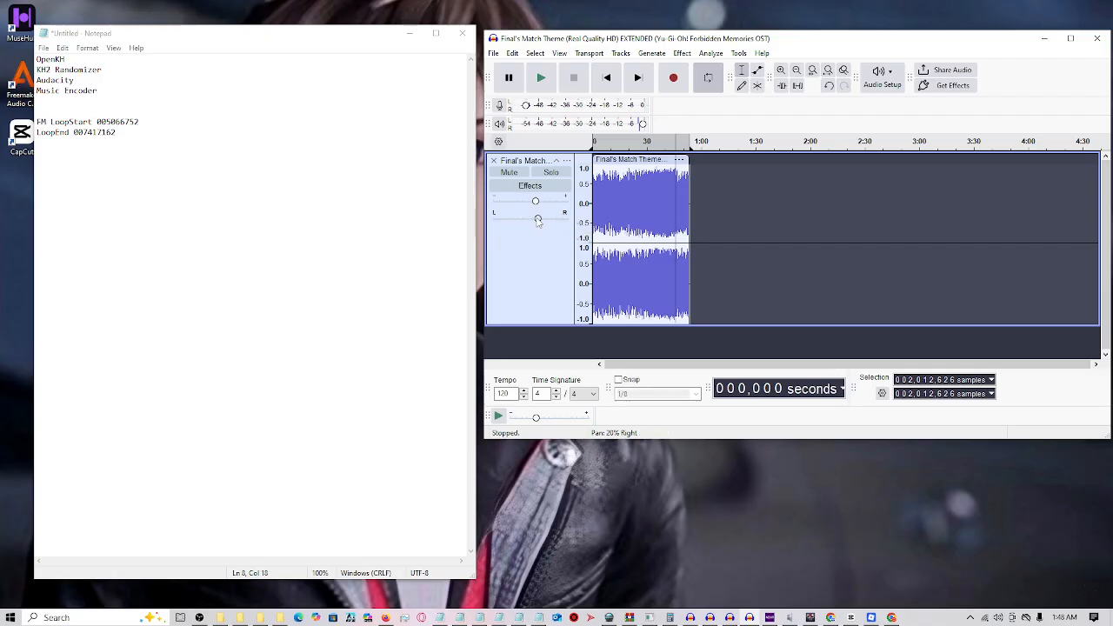
# Step: Play the trimmed clip from its start to hear the adjusted sound, and raise the track's volume to +7 dB during playback
pyautogui.click(541, 79)
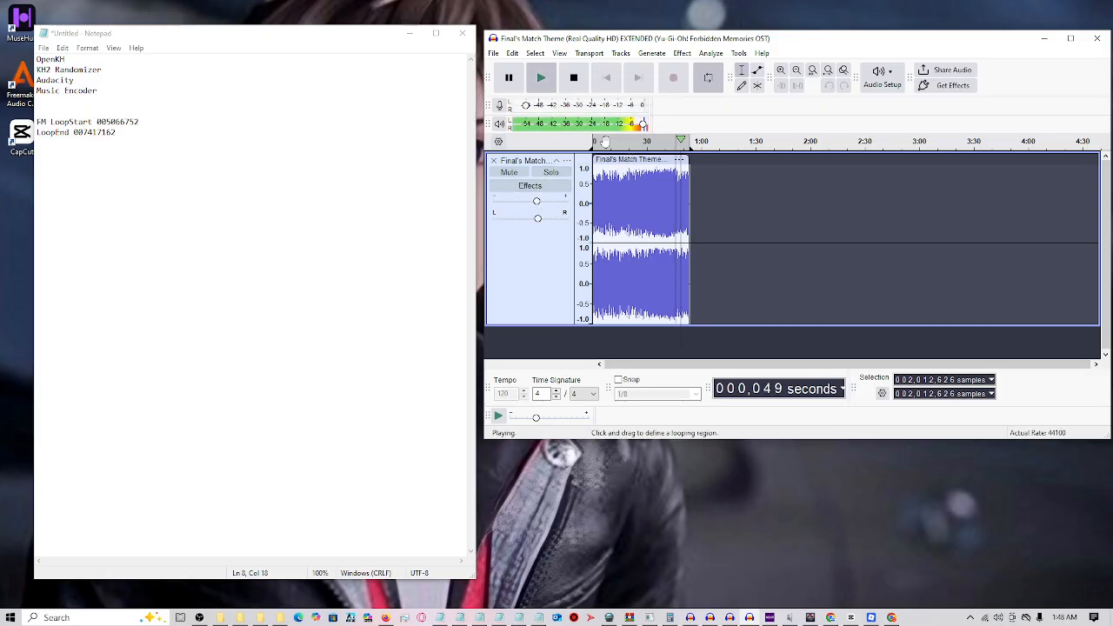
pyautogui.press('space')
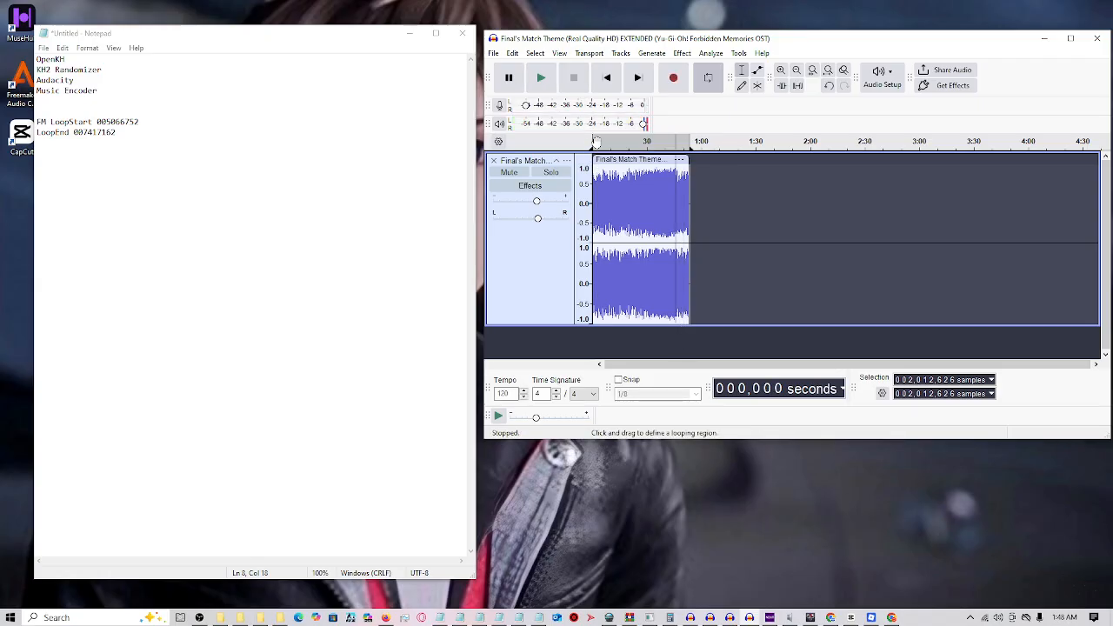
pyautogui.click(597, 146)
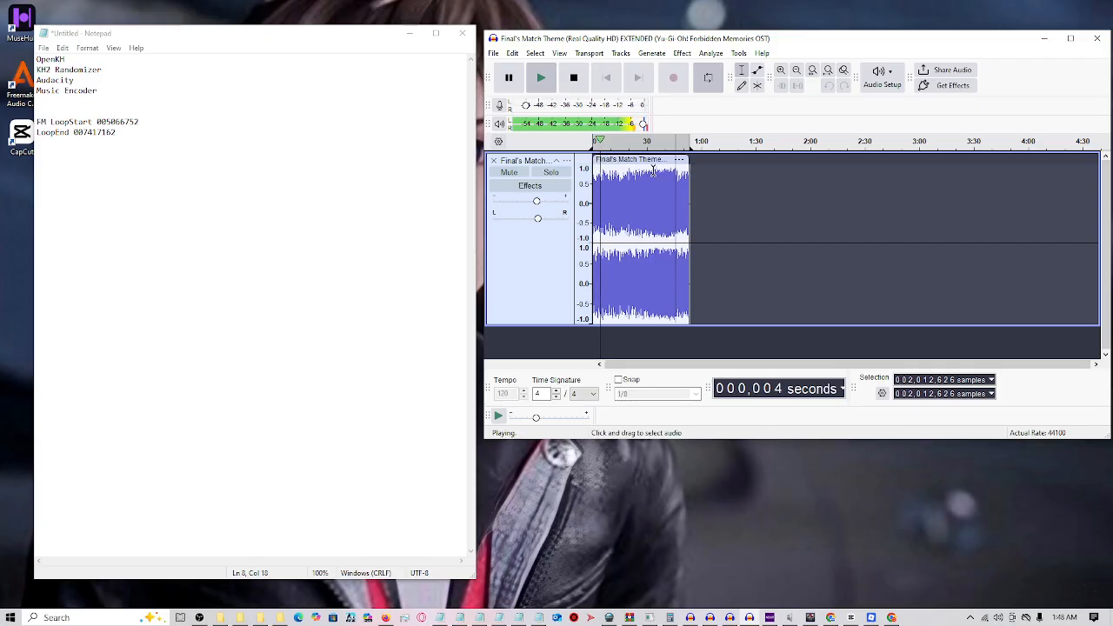
pyautogui.click(573, 78)
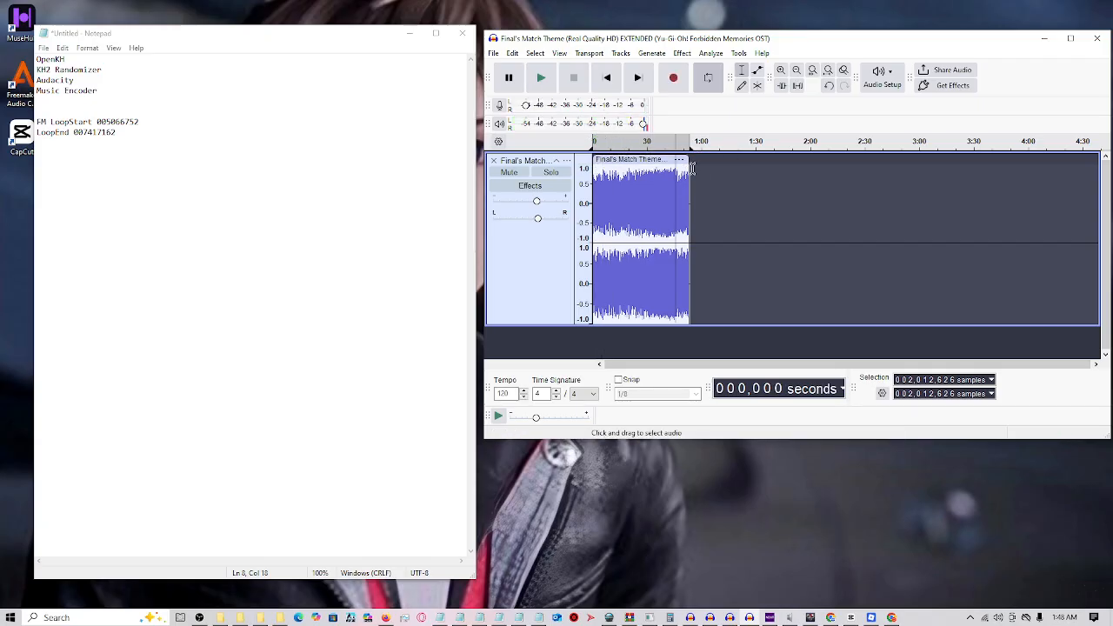
pyautogui.click(593, 204)
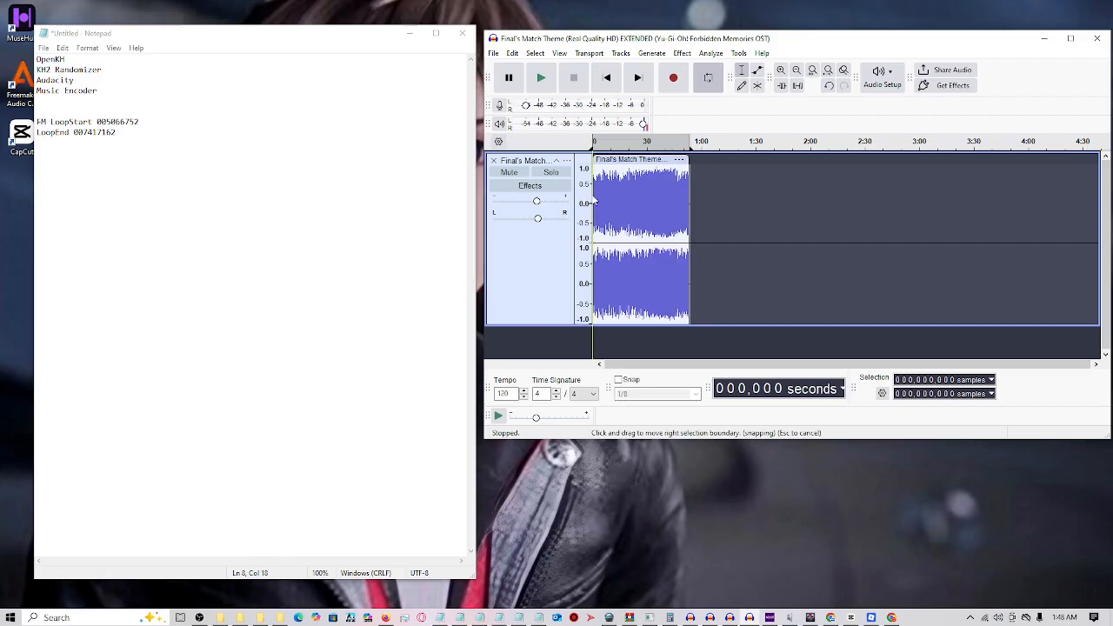
pyautogui.click(540, 77)
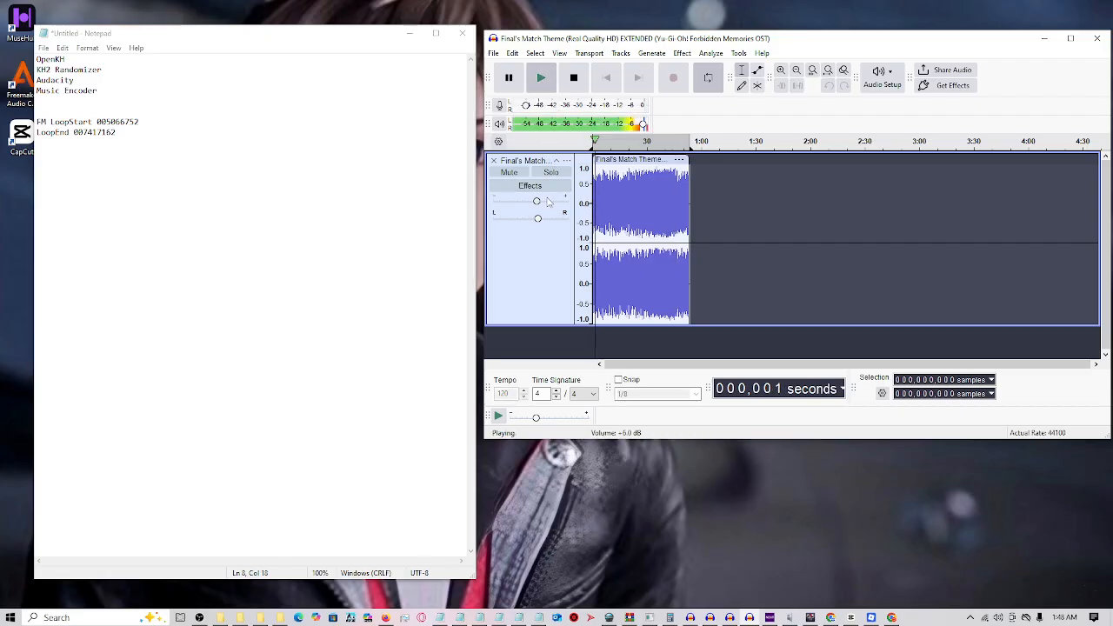
pyautogui.moveTo(539, 204); pyautogui.dragTo(541, 205)
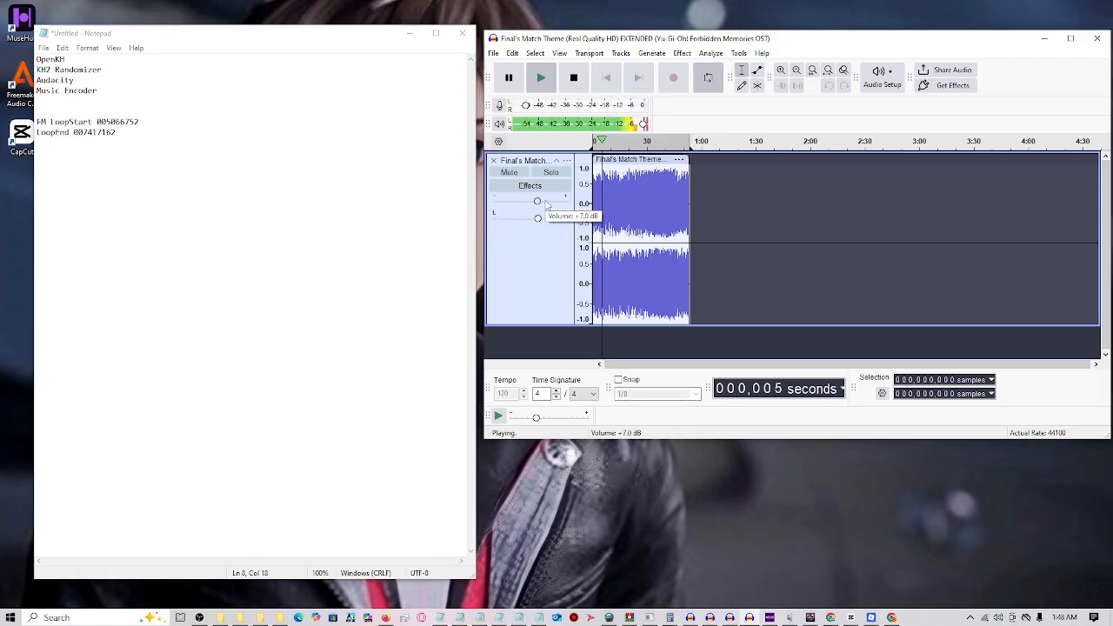
# Step: Lower the track's volume back to around 0 dB, return the pan to center, and stop playback
pyautogui.moveTo(546, 203)
pyautogui.mouseDown()
pyautogui.moveTo(529, 201)
pyautogui.moveTo(532, 221)
pyautogui.mouseUp()
pyautogui.doubleClick(532, 221)
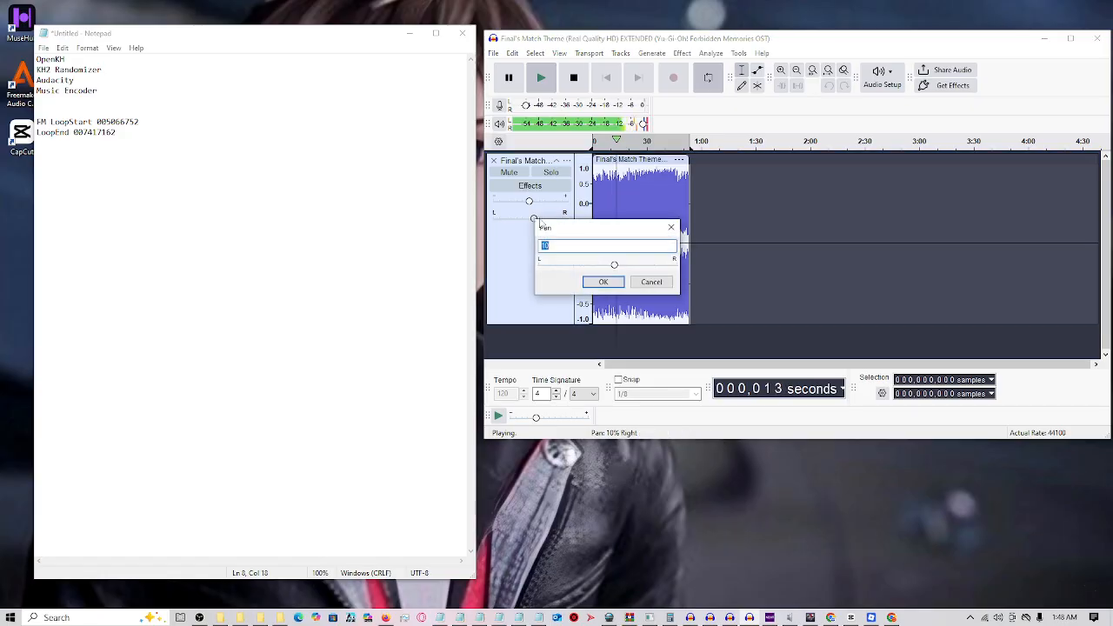
pyautogui.click(671, 230)
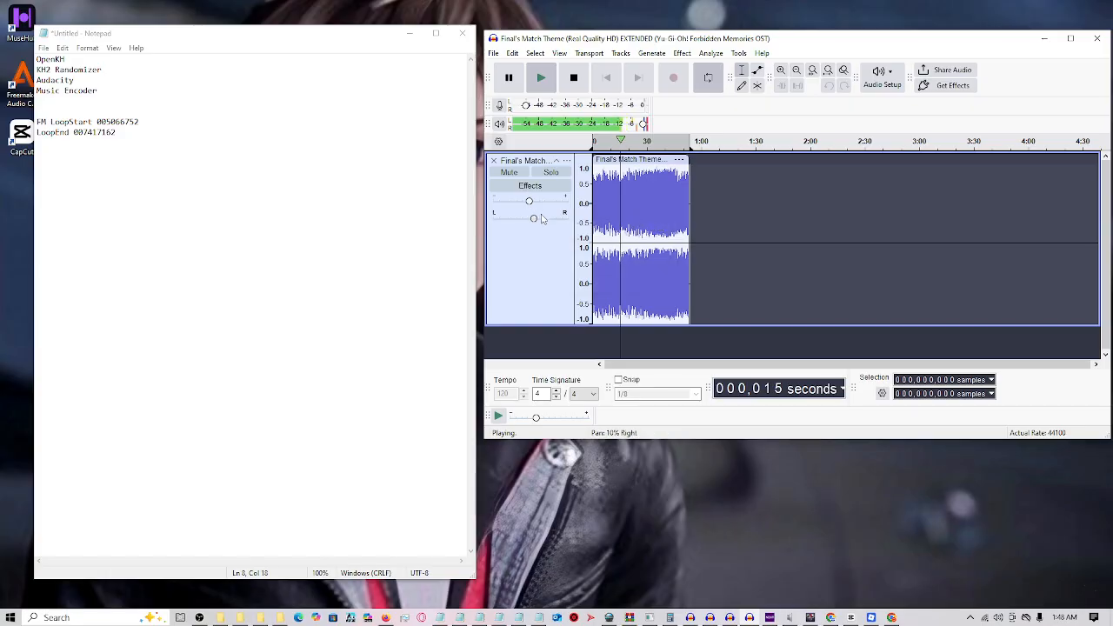
pyautogui.moveTo(533, 220); pyautogui.dragTo(531, 223)
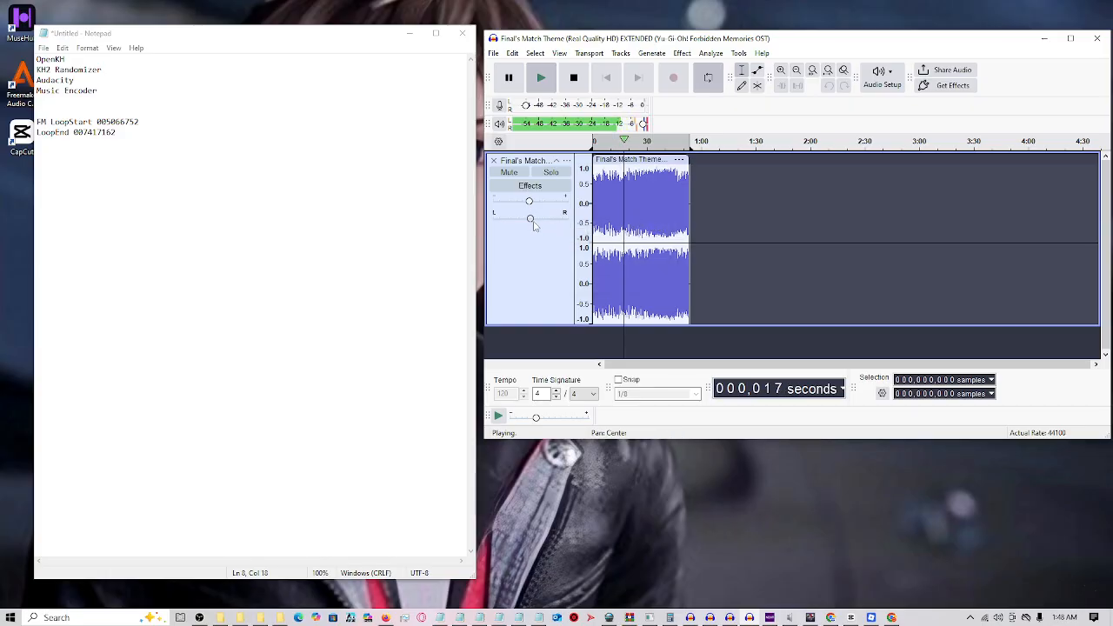
pyautogui.click(574, 80)
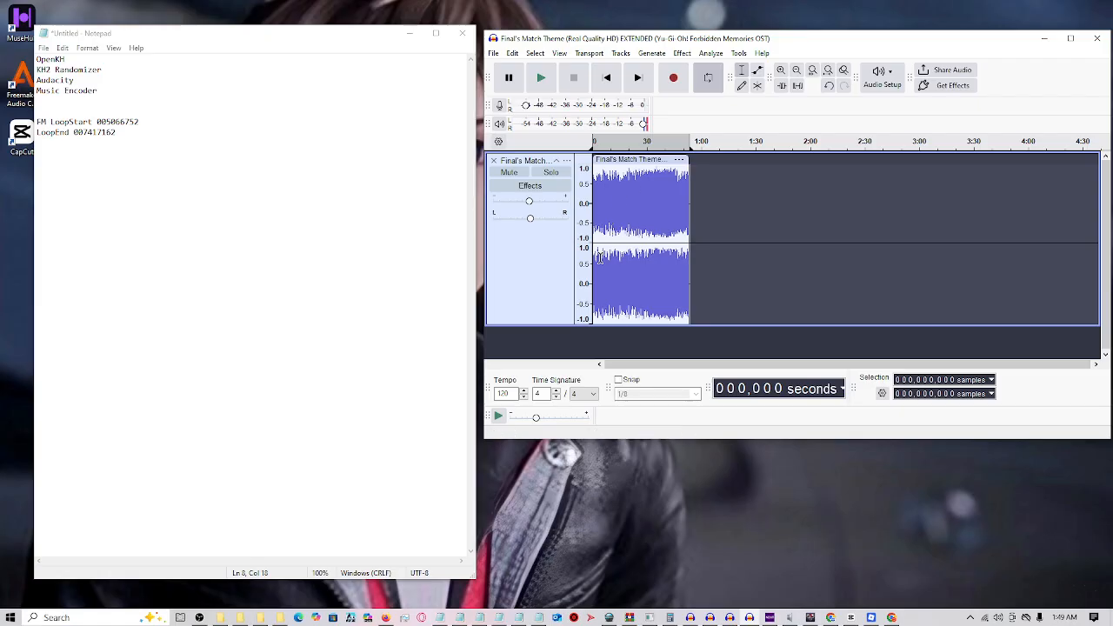
# Step: Start exporting the audio as WAV and shorten the export file name to Final.wav
pyautogui.click(494, 54)
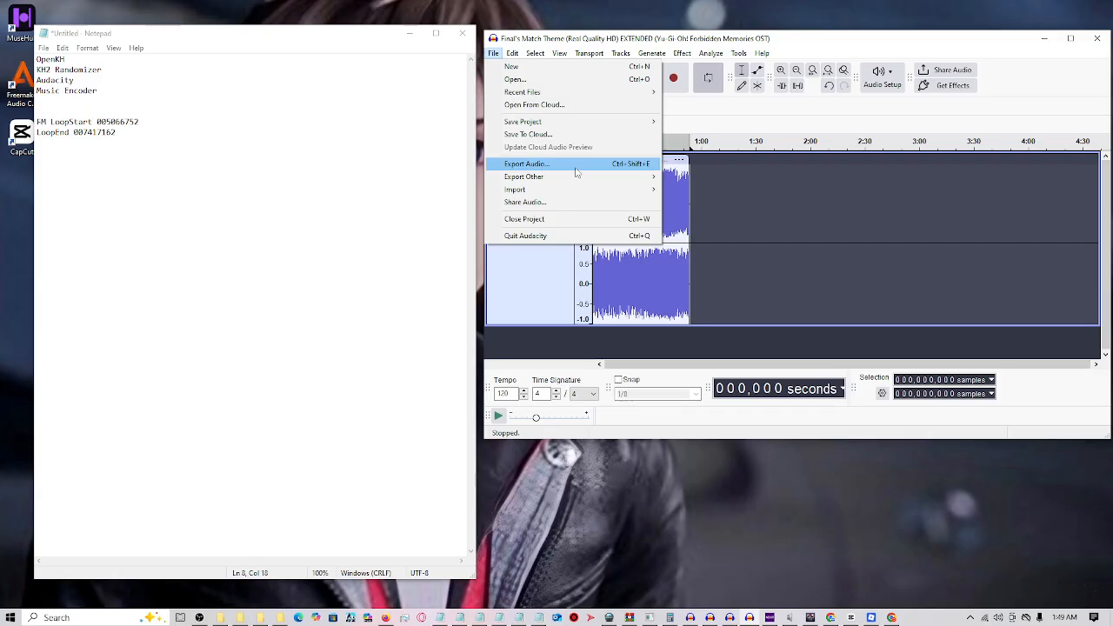
pyautogui.click(604, 171)
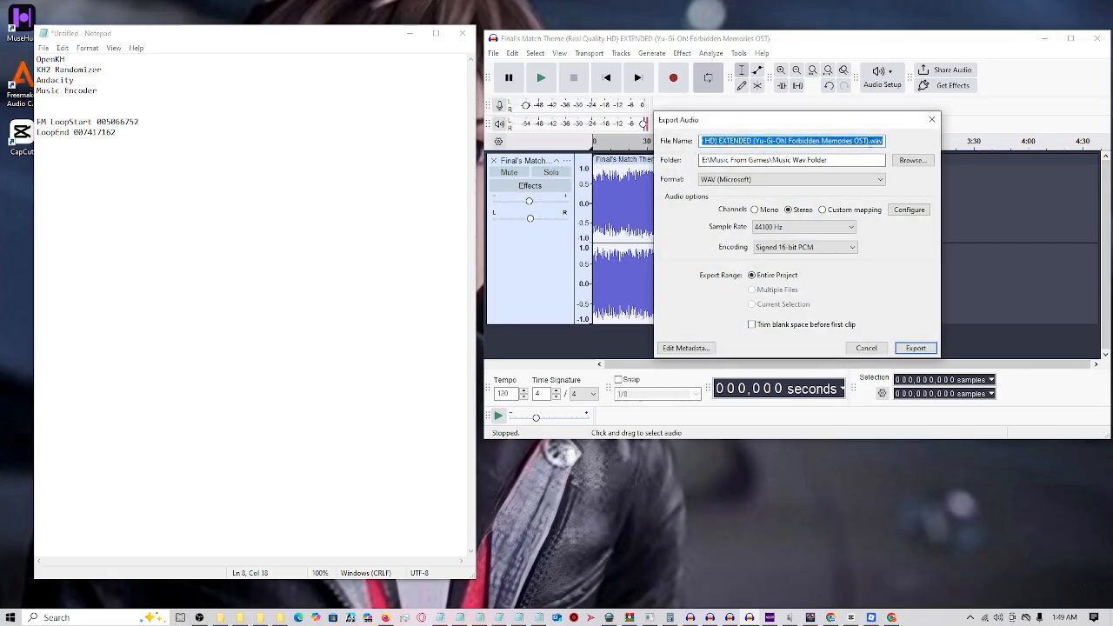
pyautogui.click(870, 143)
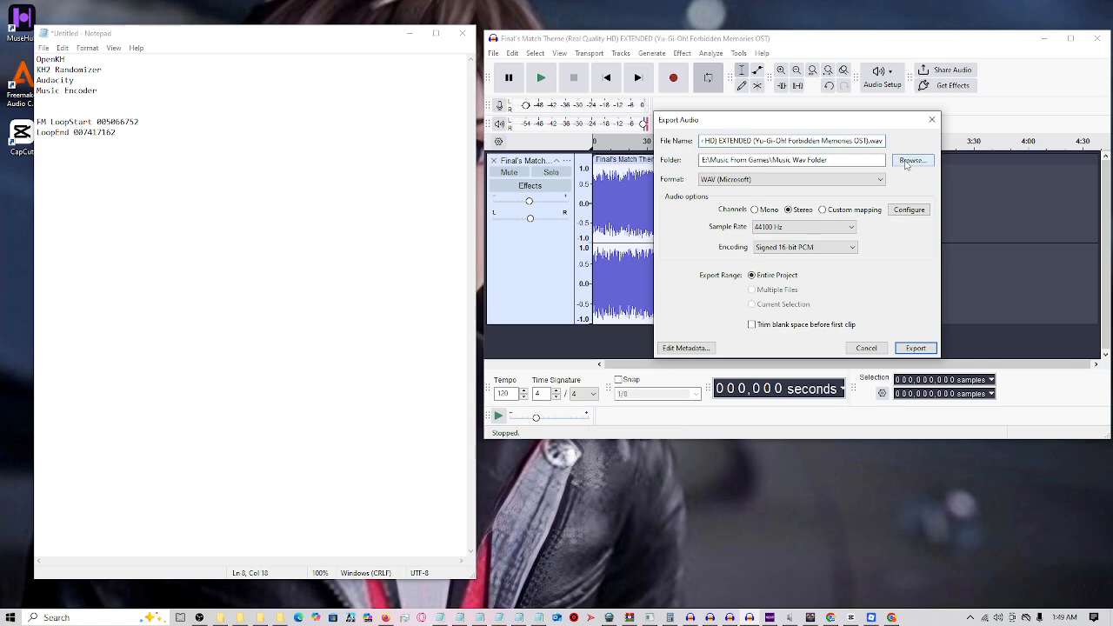
pyautogui.press('BackSpace')
pyautogui.press('BackSpace')
pyautogui.press('BackSpace')
pyautogui.press('BackSpace')
pyautogui.press('BackSpace')
pyautogui.press('BackSpace')
pyautogui.press('BackSpace')
pyautogui.press('BackSpace')
pyautogui.press('BackSpace')
pyautogui.press('BackSpace')
pyautogui.press('BackSpace')
pyautogui.press('BackSpace')
pyautogui.press('BackSpace')
pyautogui.press('BackSpace')
pyautogui.press('BackSpace')
pyautogui.press('BackSpace')
pyautogui.press('BackSpace')
pyautogui.press('BackSpace')
pyautogui.press('BackSpace')
pyautogui.press('BackSpace')
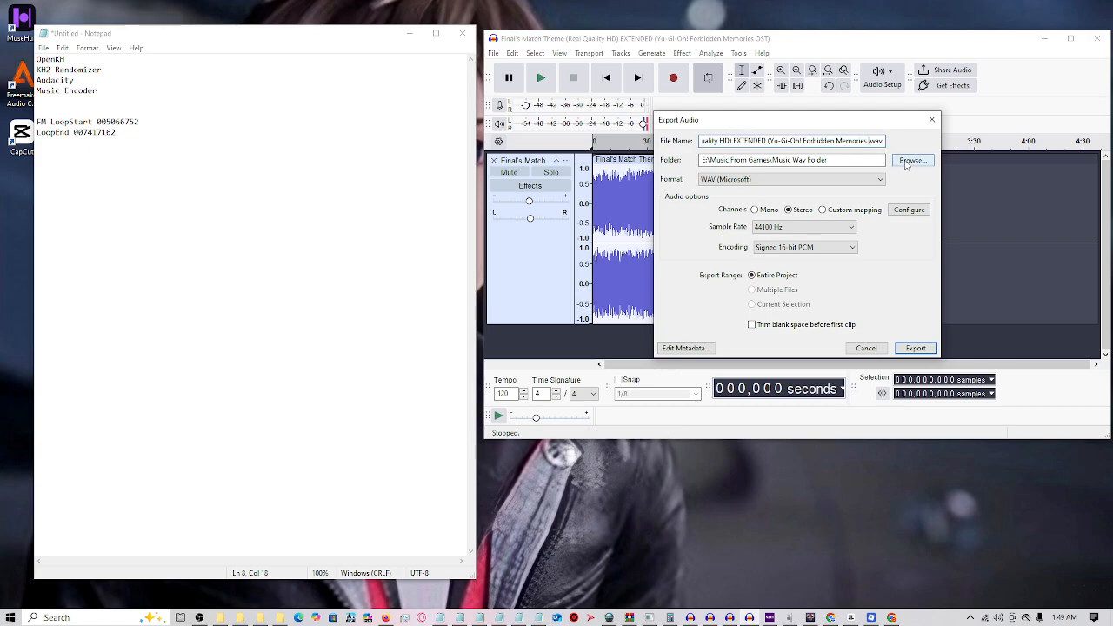
pyautogui.press('BackSpace')
pyautogui.press('BackSpace')
pyautogui.press('BackSpace')
pyautogui.press('BackSpace')
pyautogui.press('BackSpace')
pyautogui.press('BackSpace')
pyautogui.press('BackSpace')
pyautogui.press('BackSpace')
pyautogui.press('BackSpace')
pyautogui.press('BackSpace')
pyautogui.press('BackSpace')
pyautogui.press('BackSpace')
pyautogui.press('BackSpace')
pyautogui.press('BackSpace')
pyautogui.press('BackSpace')
pyautogui.press('BackSpace')
pyautogui.press('BackSpace')
pyautogui.press('BackSpace')
pyautogui.press('BackSpace')
pyautogui.press('BackSpace')
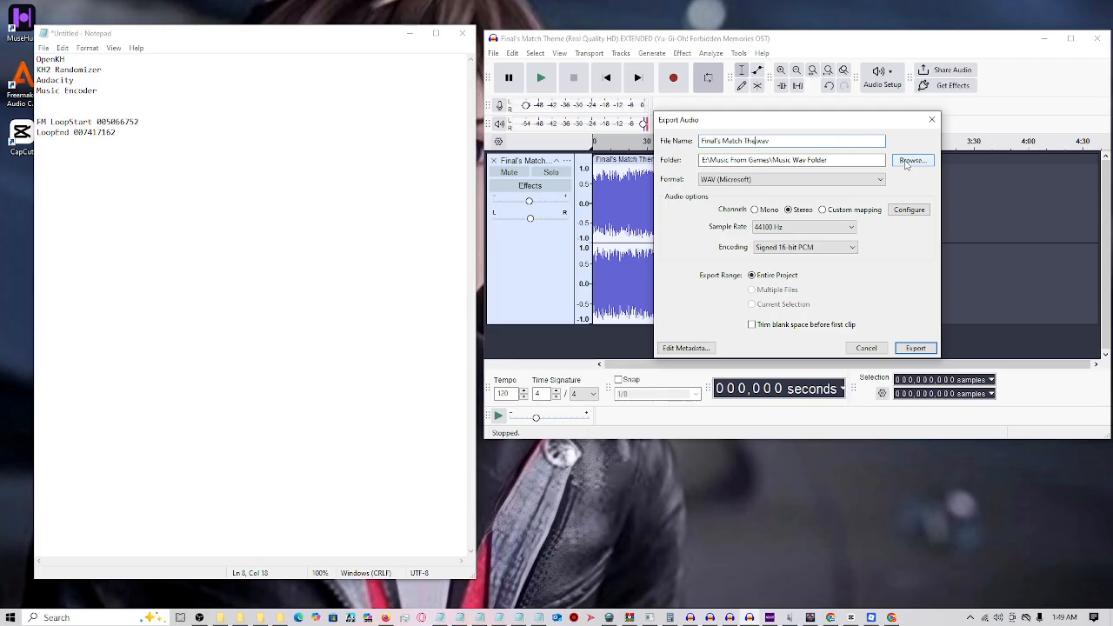
pyautogui.press('BackSpace')
pyautogui.press('BackSpace')
pyautogui.press('BackSpace')
pyautogui.press('BackSpace')
pyautogui.press('BackSpace')
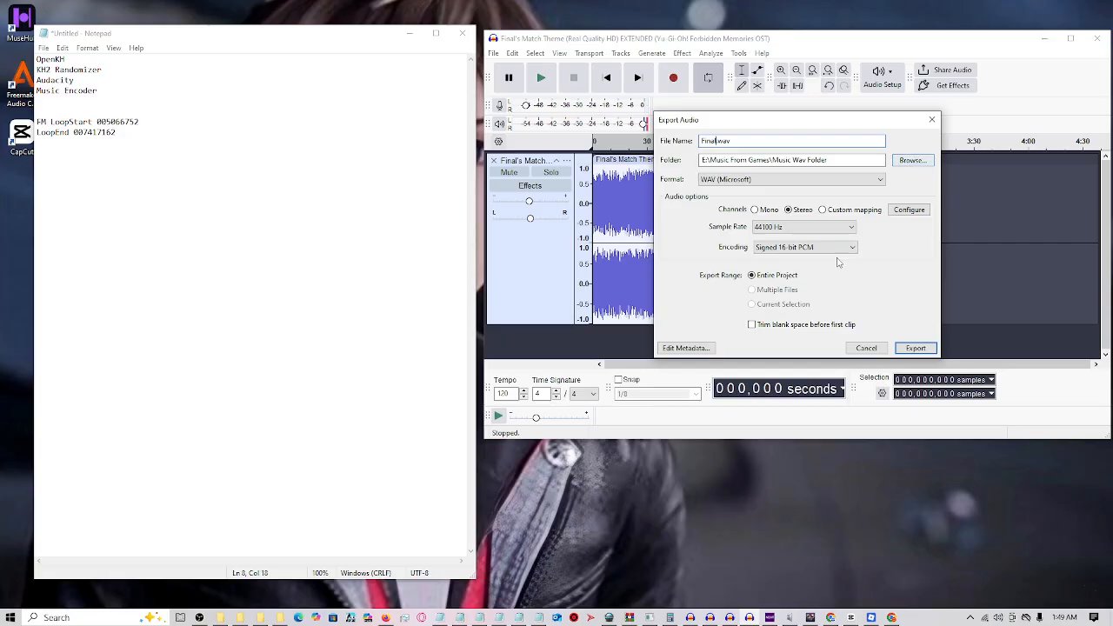
# Step: Open the export's metadata tags for editing and set the Artist Name to Final
pyautogui.click(692, 352)
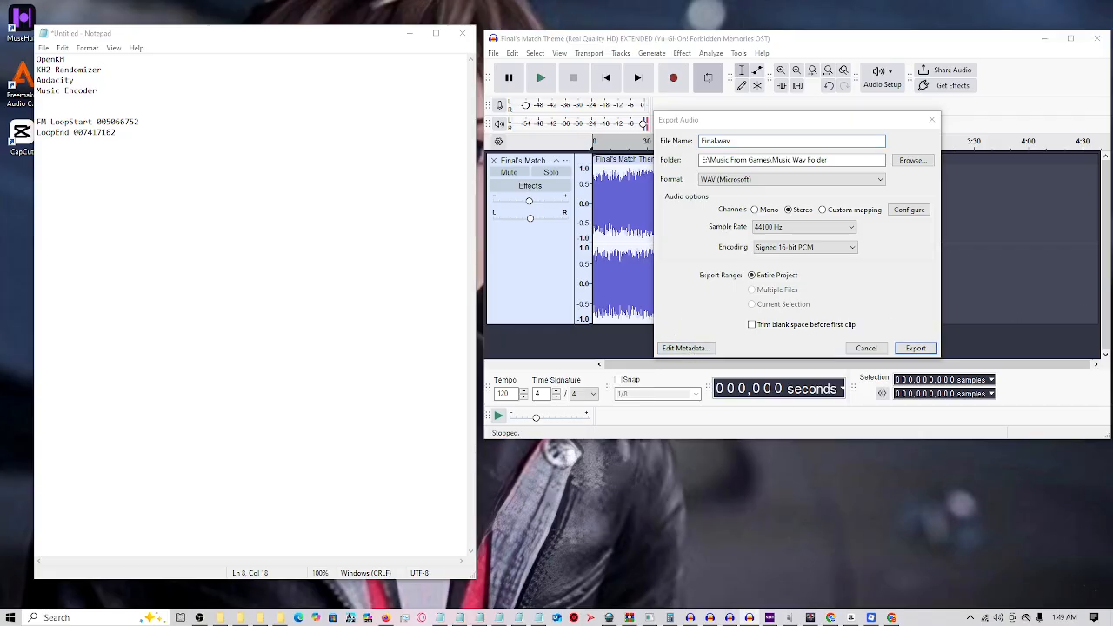
pyautogui.moveTo(820, 195); pyautogui.dragTo(796, 171)
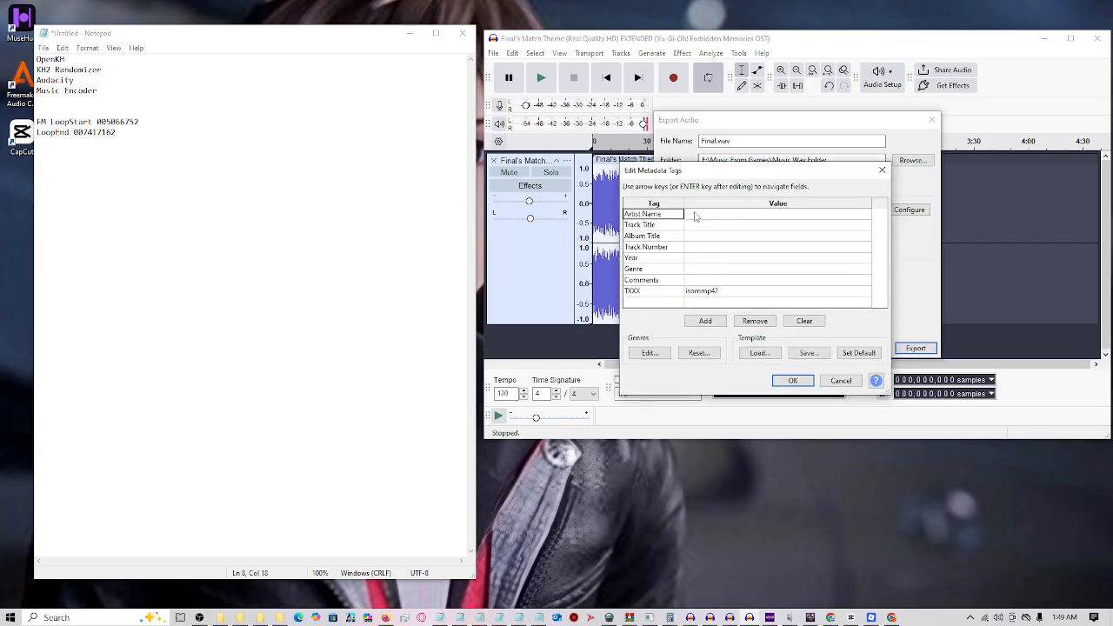
pyautogui.click(693, 217)
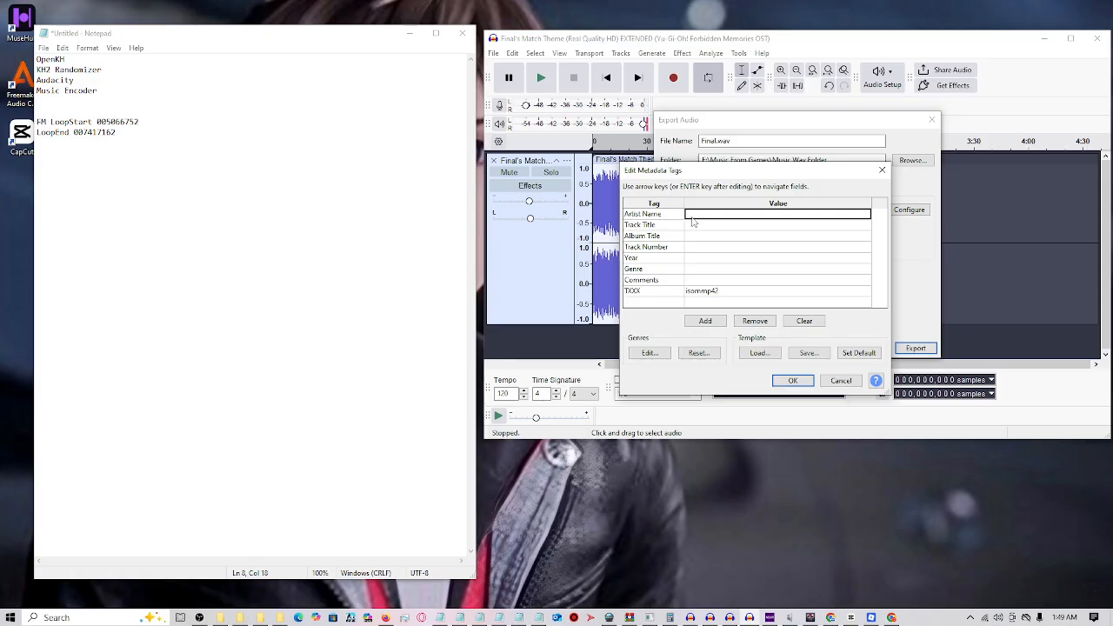
pyautogui.click(695, 218)
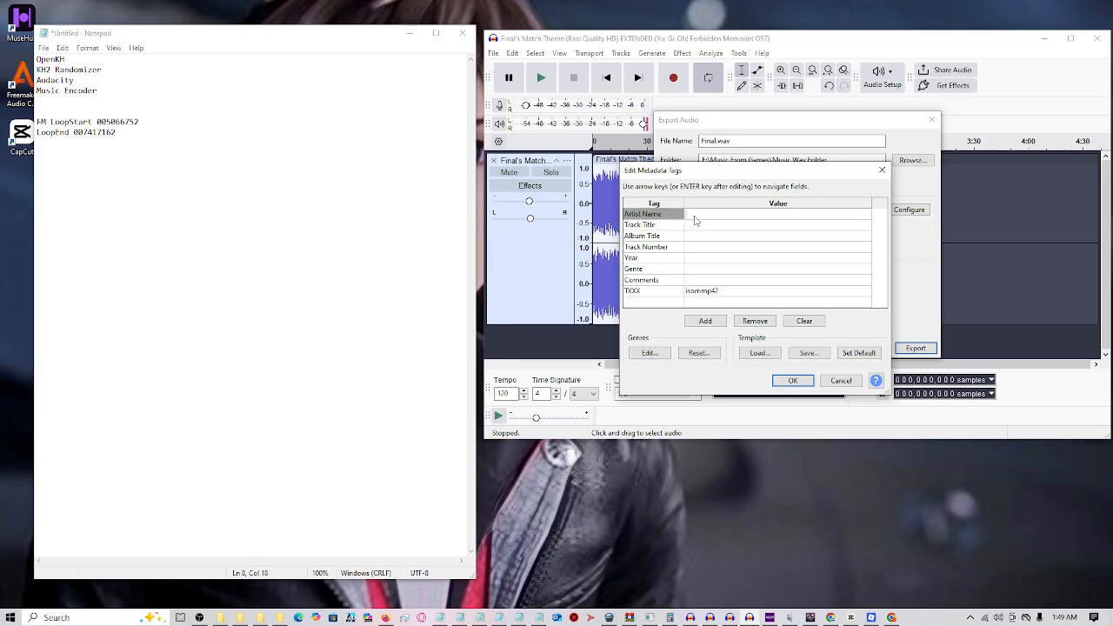
pyautogui.write('Final')
# Step: Add a new metadata tag named LoopStart below the TXXX tag
pyautogui.click(655, 303)
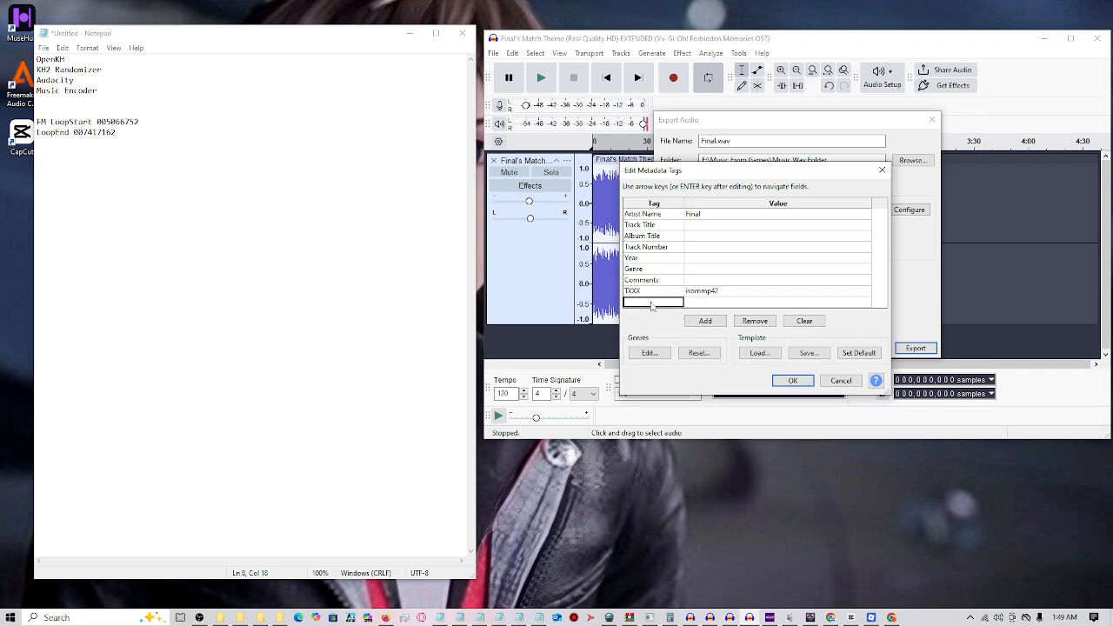
pyautogui.click(701, 321)
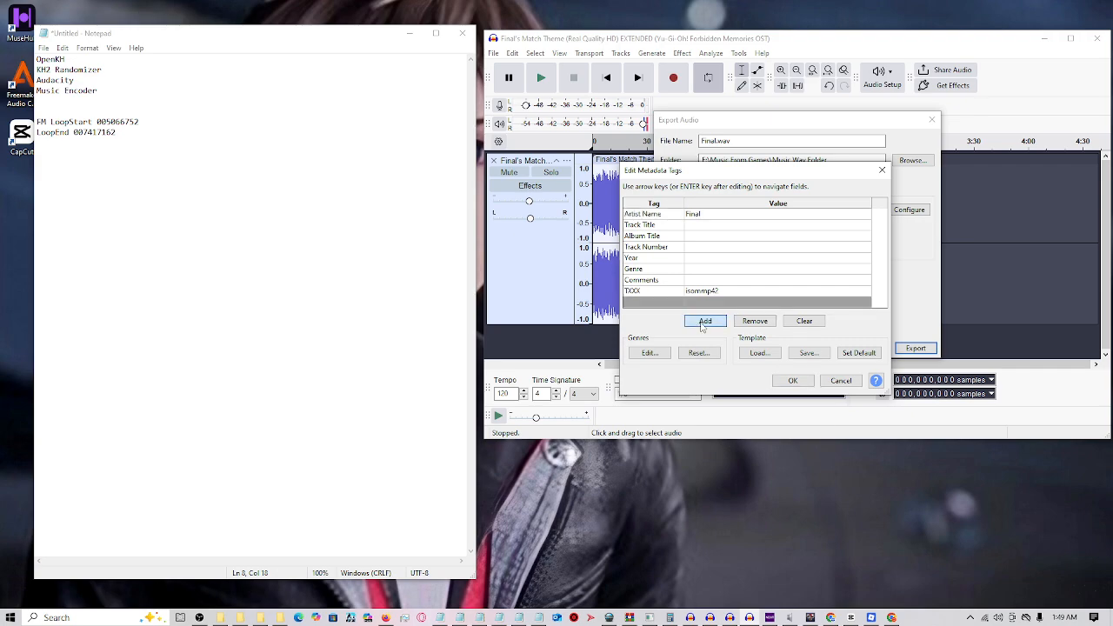
pyautogui.scroll(-1, 689, 284)
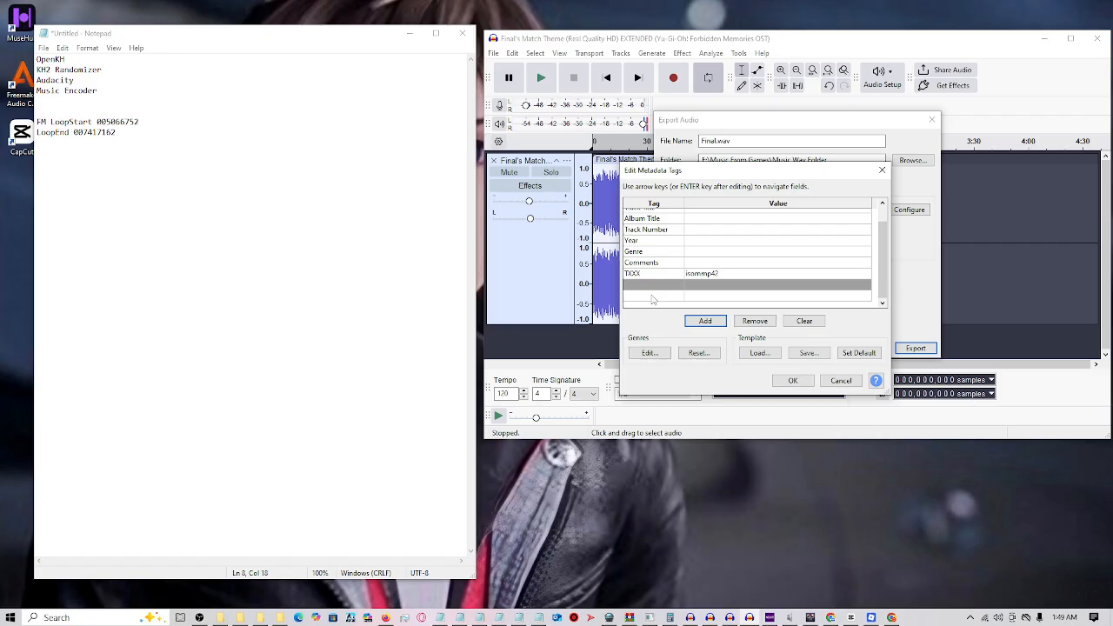
pyautogui.click(651, 289)
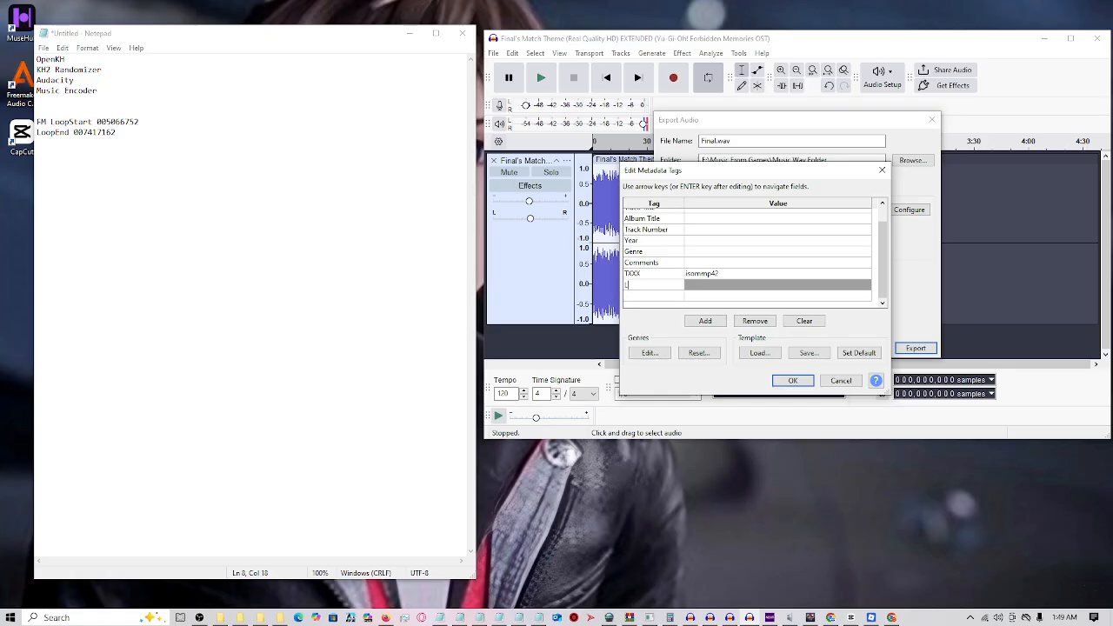
pyautogui.write('LoopStart')
# Step: Copy the loop start sample number 005066752 from the notes into the LoopStart tag's value
pyautogui.moveTo(151, 126); pyautogui.dragTo(94, 125)
pyautogui.rightClick(92, 123)
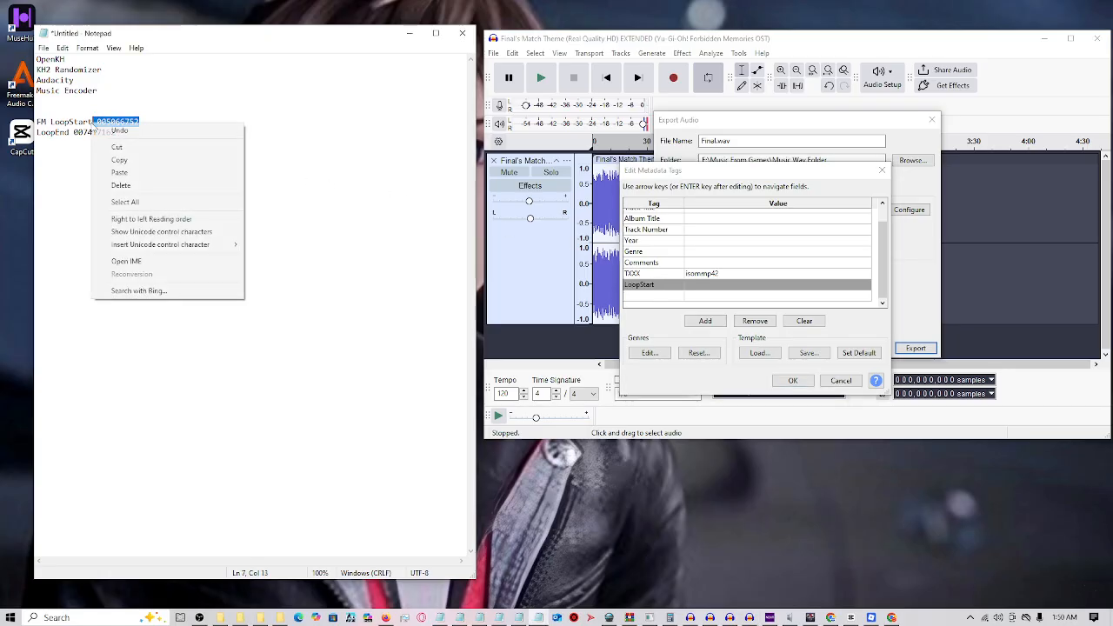
pyautogui.click(120, 160)
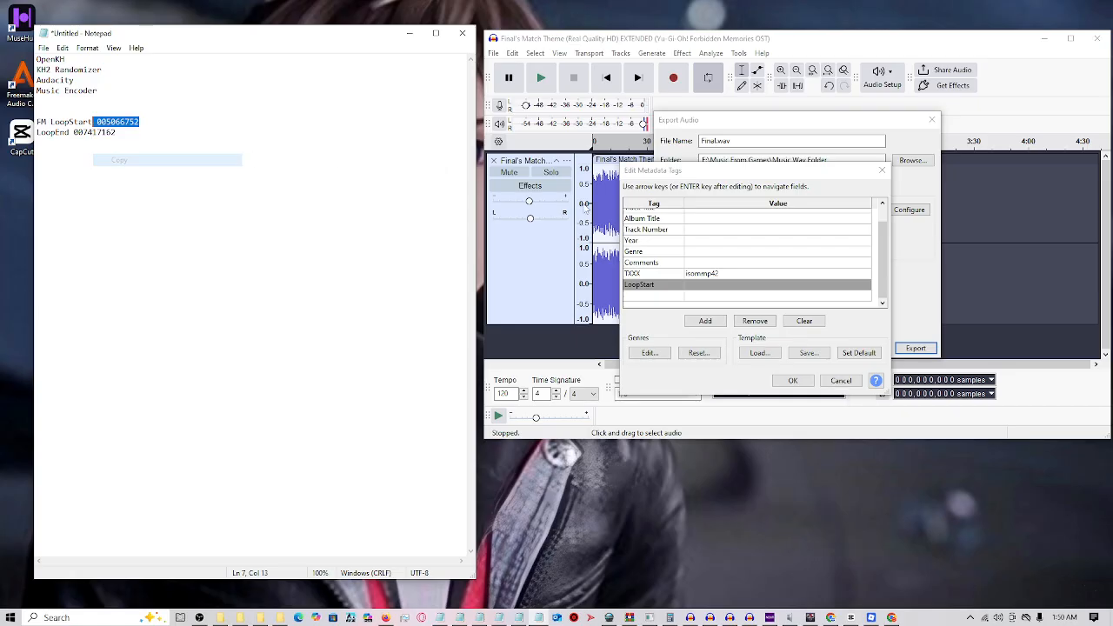
pyautogui.click(696, 288)
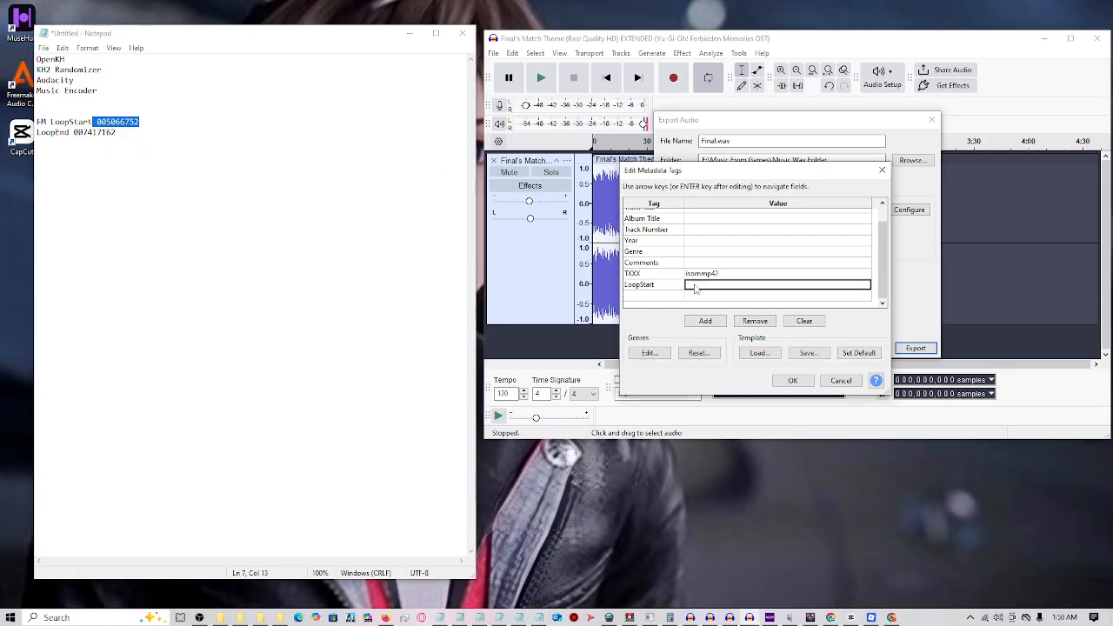
pyautogui.rightClick(698, 290)
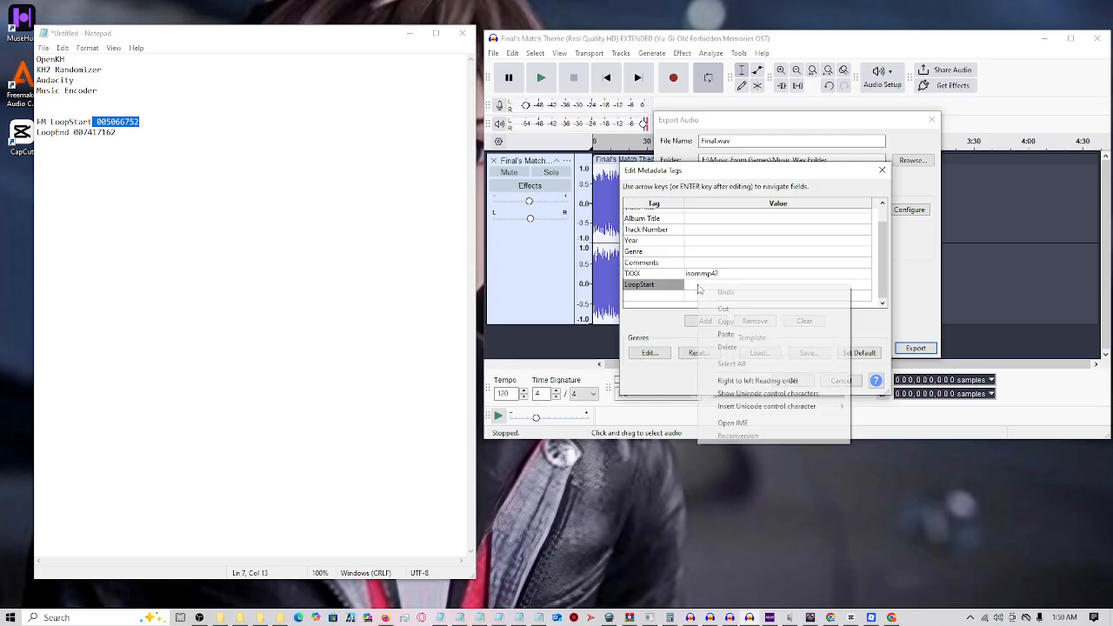
pyautogui.click(725, 334)
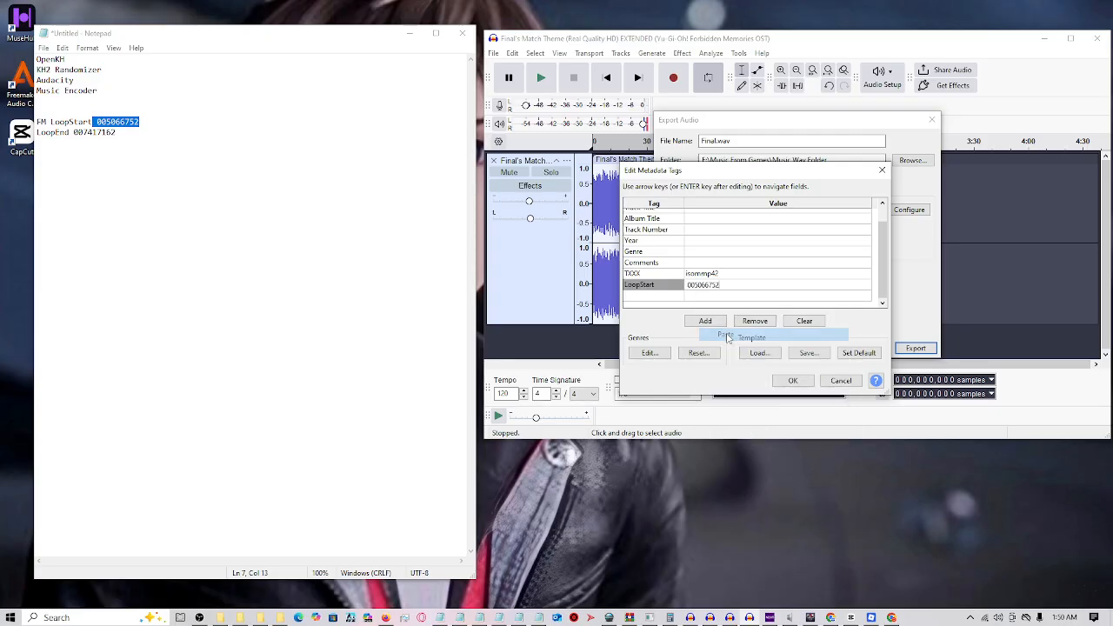
# Step: Add a LoopEnd tag below LoopStart and give it the value 007417162 copied from the notes
pyautogui.click(647, 297)
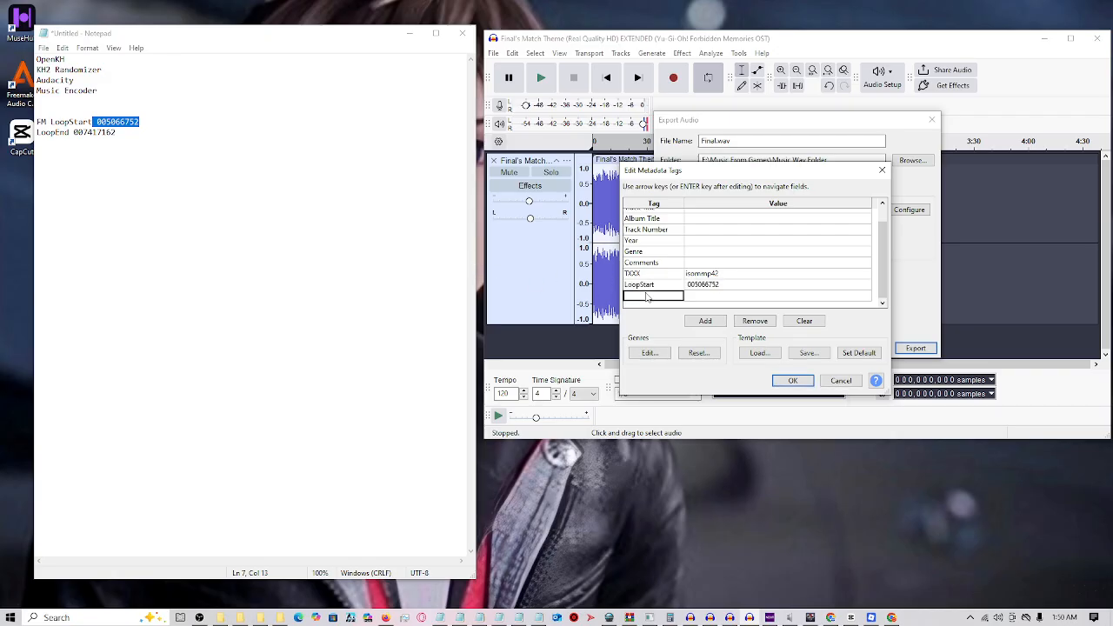
pyautogui.click(646, 297)
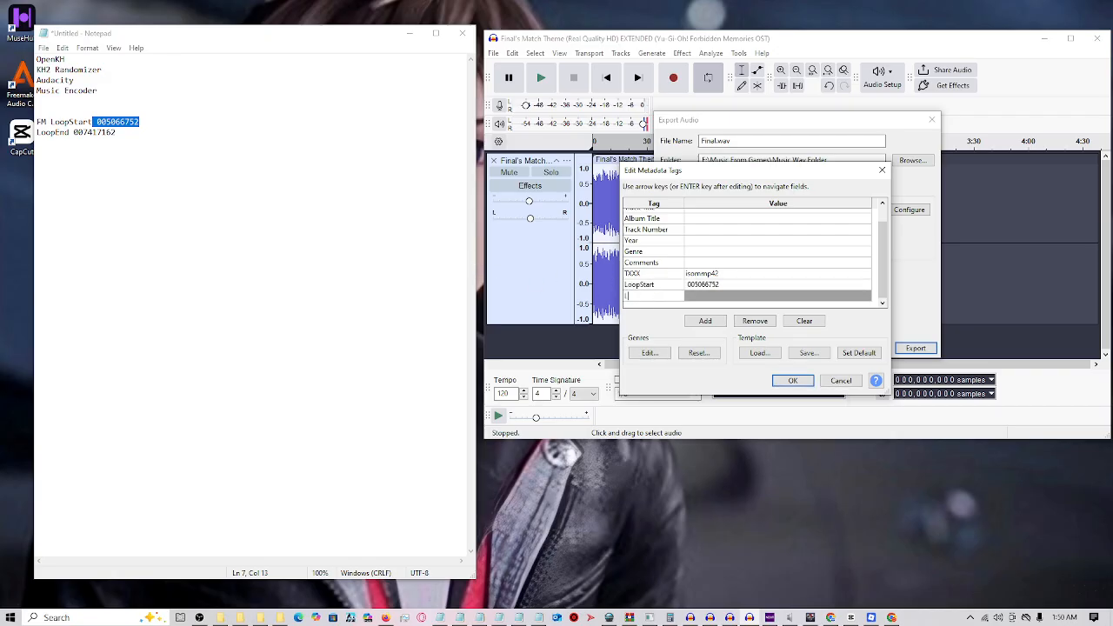
pyautogui.write('LoopEnd')
pyautogui.moveTo(74, 132); pyautogui.dragTo(115, 132)
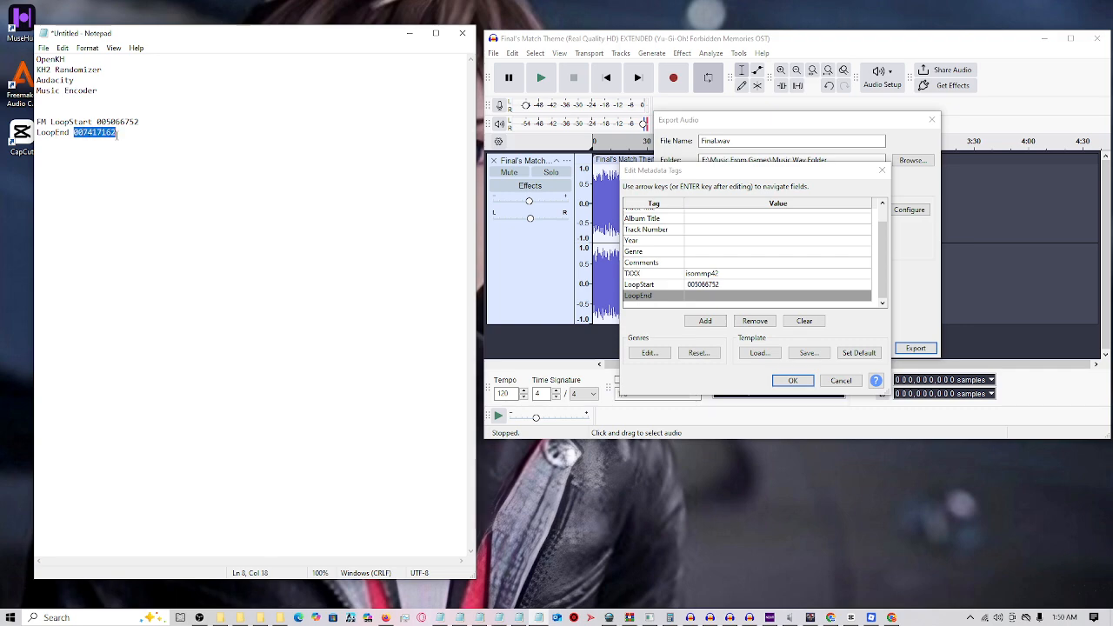
pyautogui.rightClick(110, 130)
pyautogui.click(130, 166)
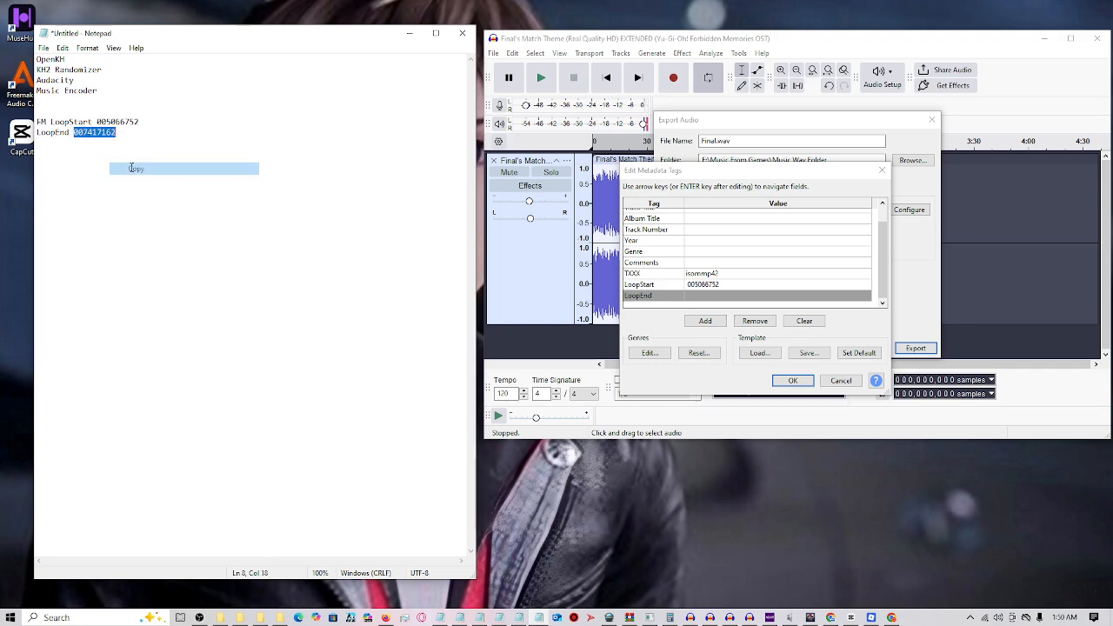
pyautogui.click(356, 247)
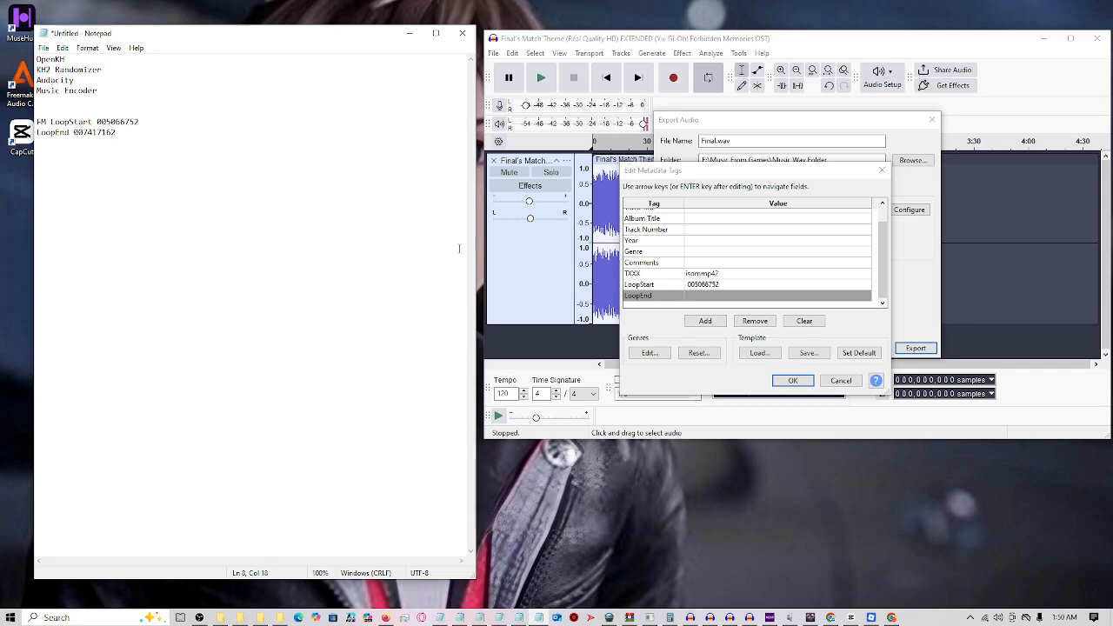
pyautogui.click(698, 297)
pyautogui.rightClick(697, 296)
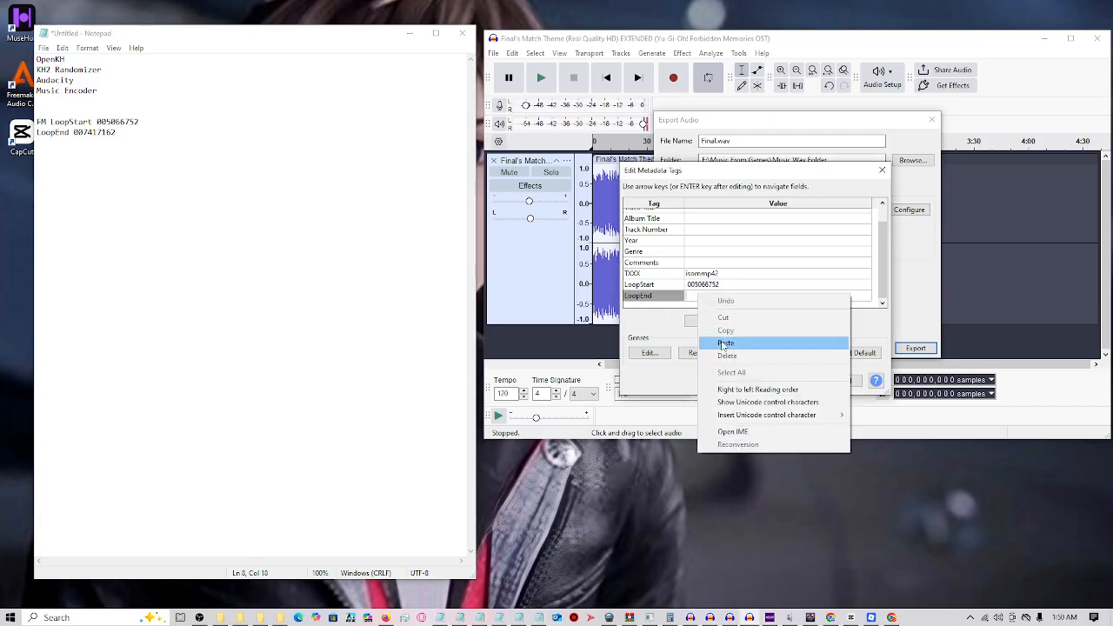
pyautogui.click(724, 343)
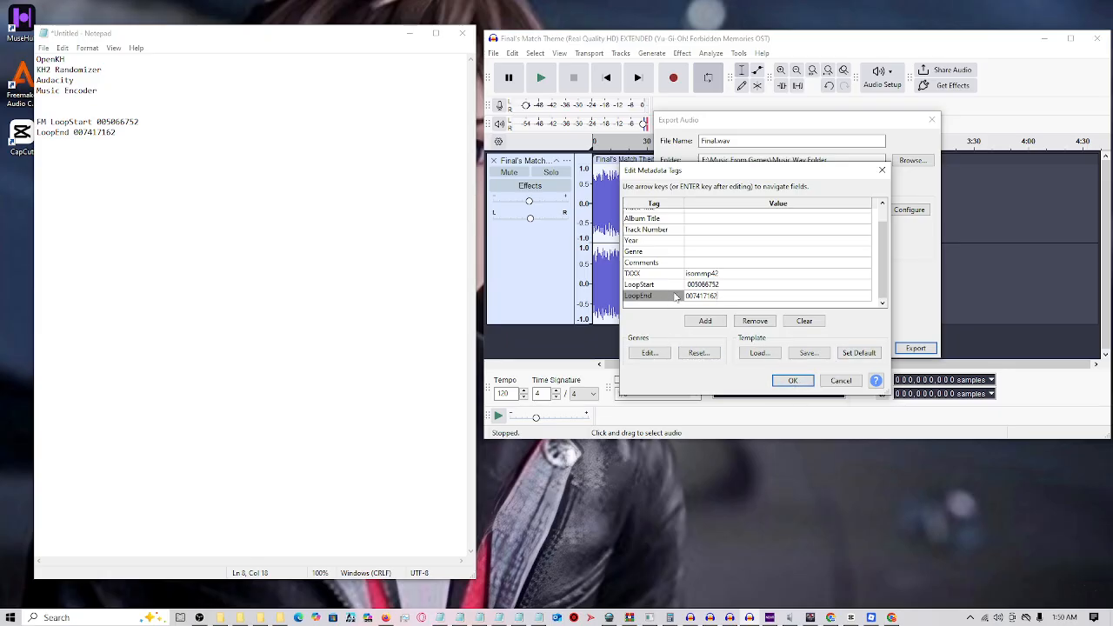
# Step: Accept the metadata tags and export Final.wav, clearing the audio editor and notes windows off the desktop
pyautogui.click(792, 381)
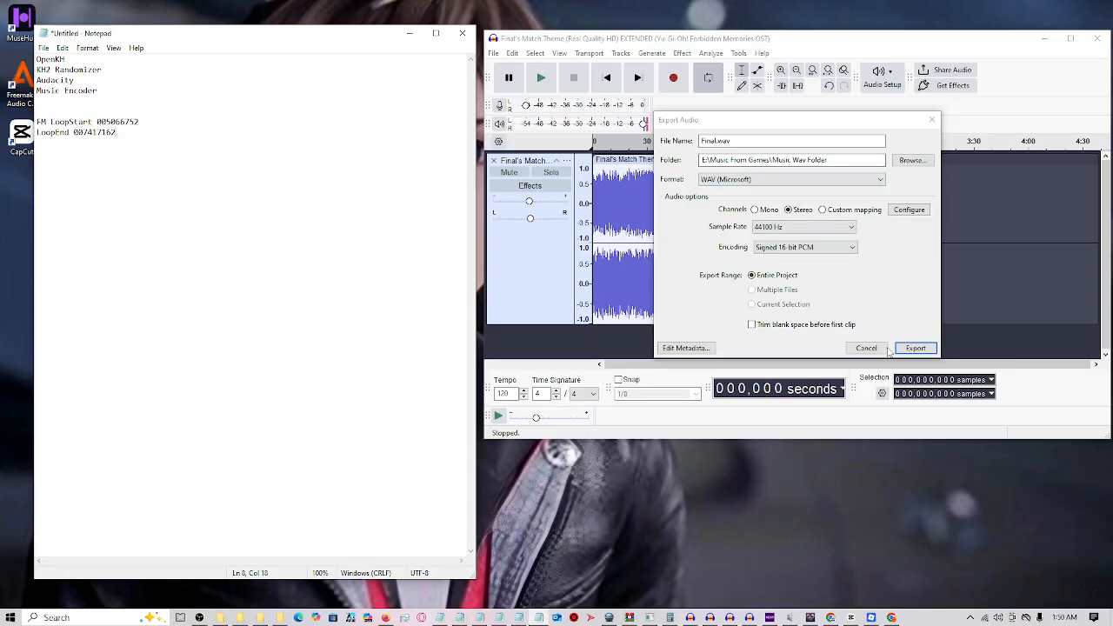
pyautogui.click(913, 347)
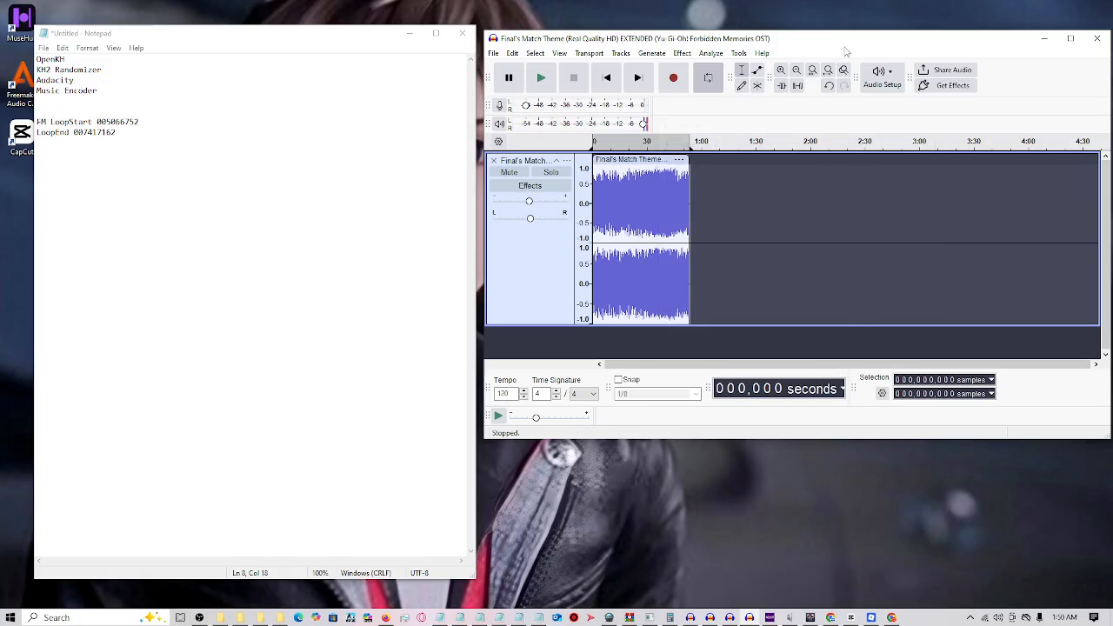
pyautogui.click(1044, 38)
pyautogui.click(410, 33)
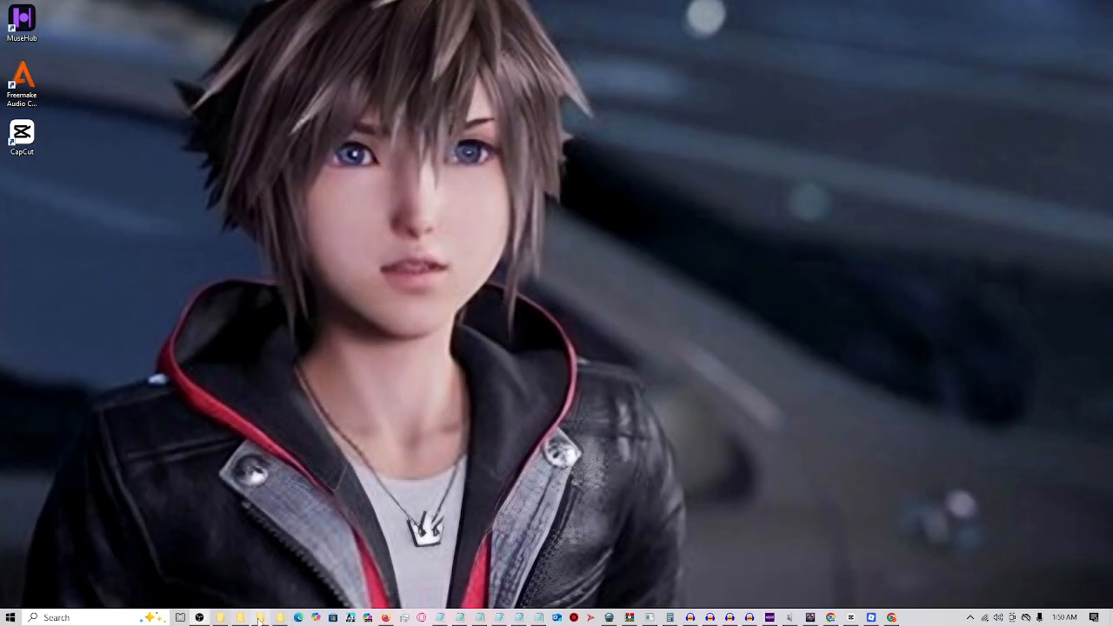
# Step: Open Music Wav Folder inside Music From Games and copy the exported Final file
pyautogui.moveTo(259, 619)
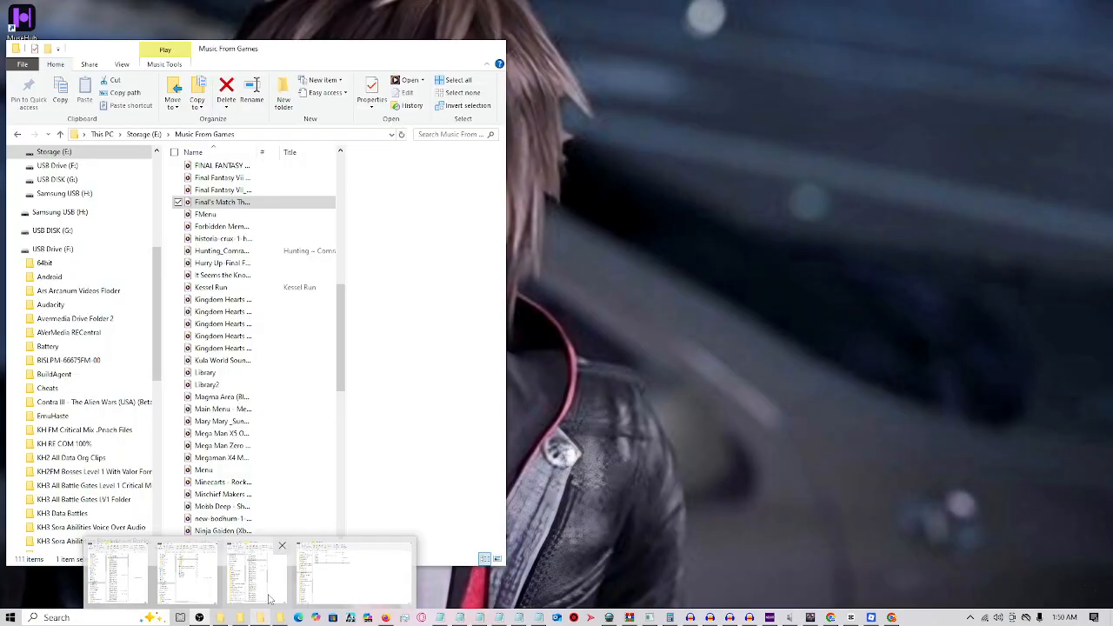
pyautogui.click(270, 598)
pyautogui.scroll(12, 243, 365)
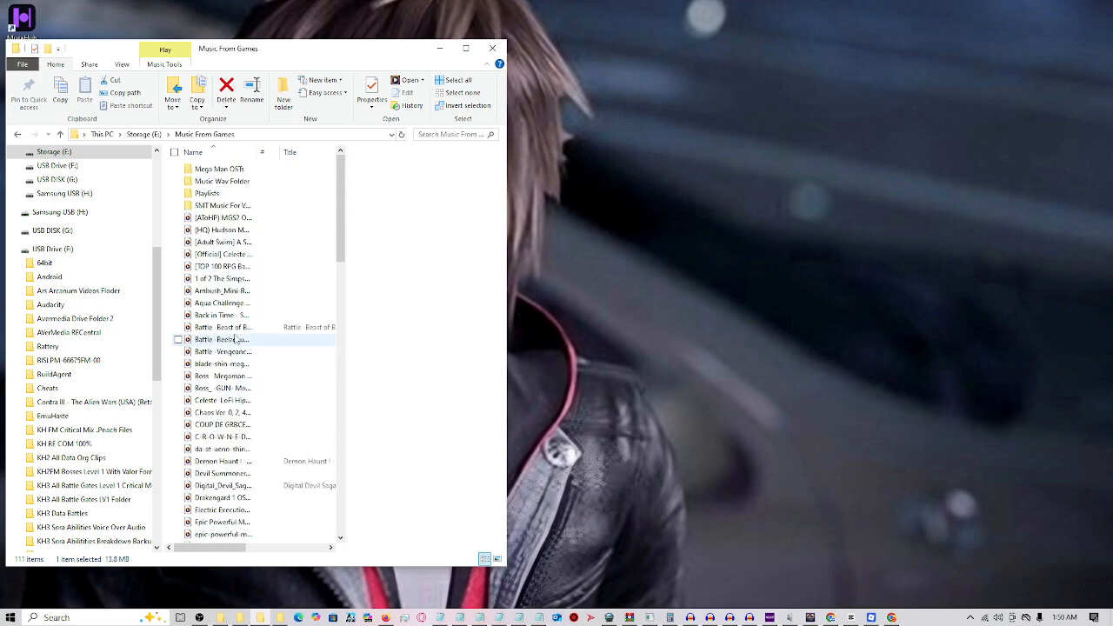
pyautogui.doubleClick(226, 181)
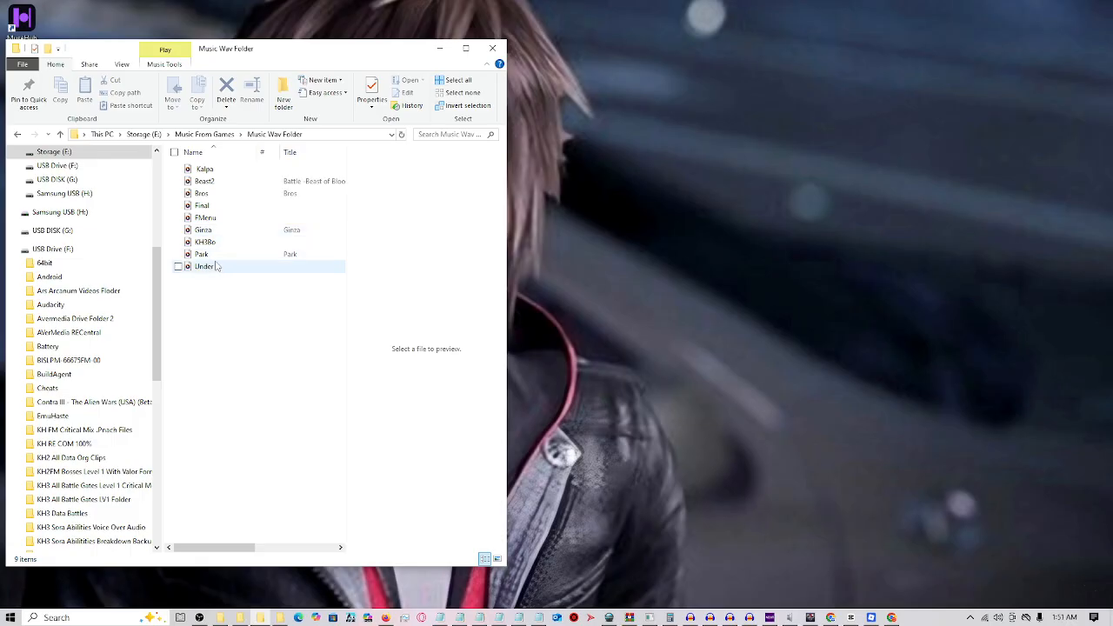
pyautogui.click(211, 206)
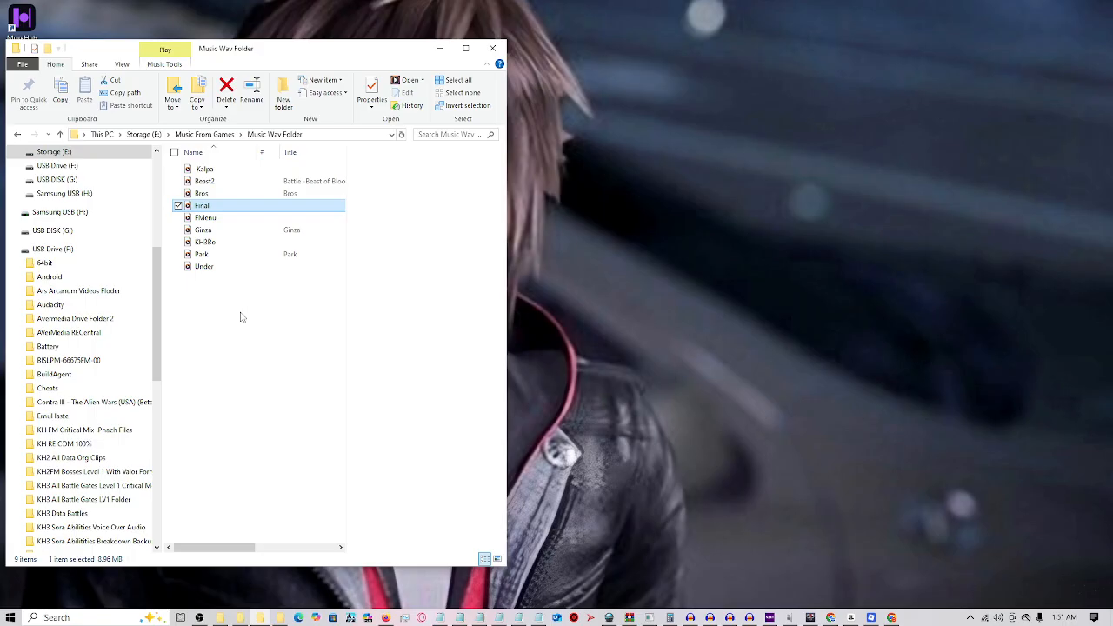
pyautogui.hotkey('shift', 'F10')
pyautogui.click(242, 467)
pyautogui.click(438, 50)
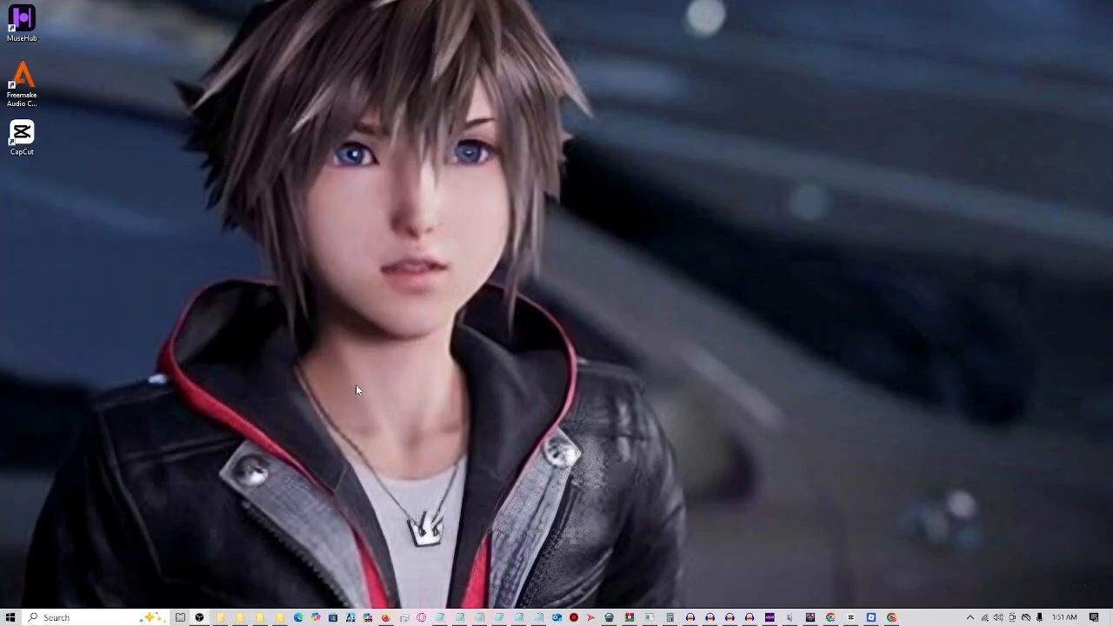
# Step: Open the MusicEncoder folder on Storage (E:) and paste the copied Final file into it
pyautogui.moveTo(258, 610)
pyautogui.moveTo(266, 579)
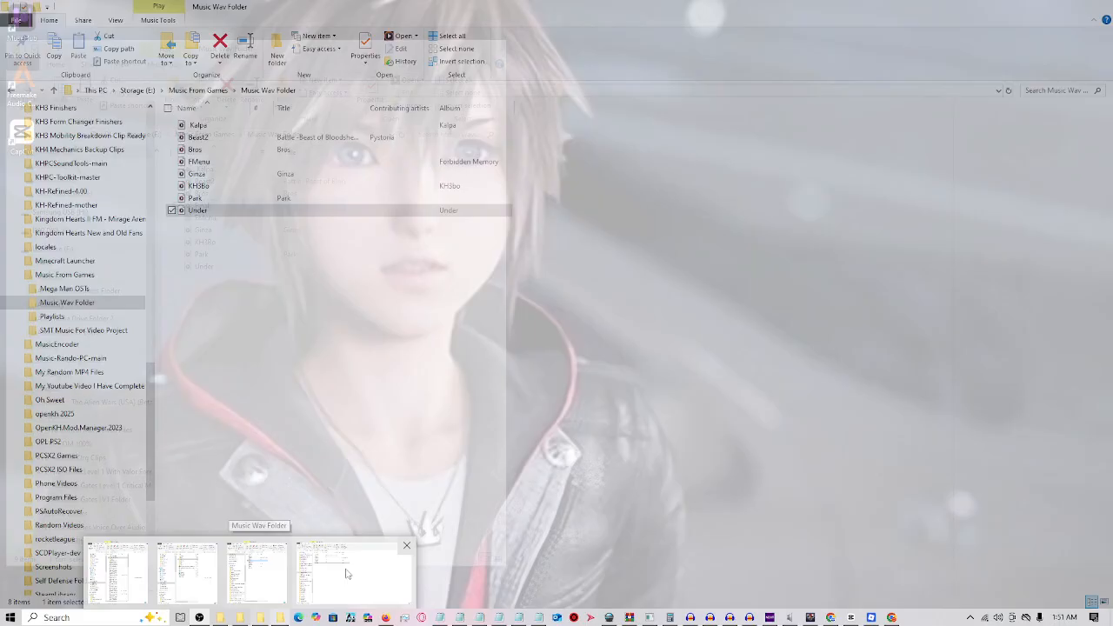
pyautogui.moveTo(314, 575)
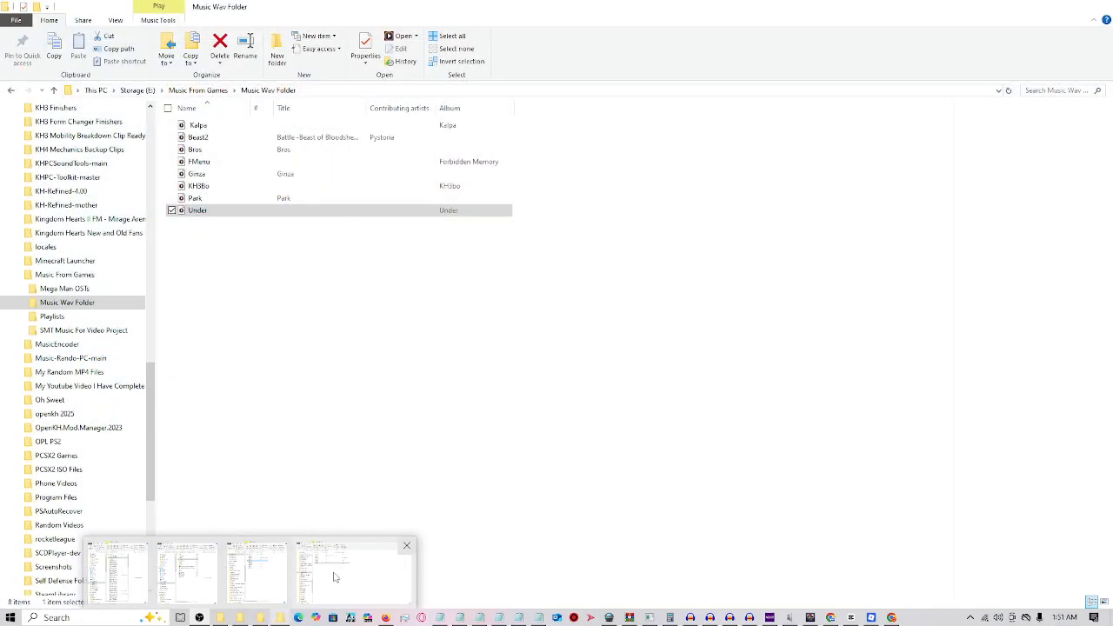
pyautogui.click(334, 578)
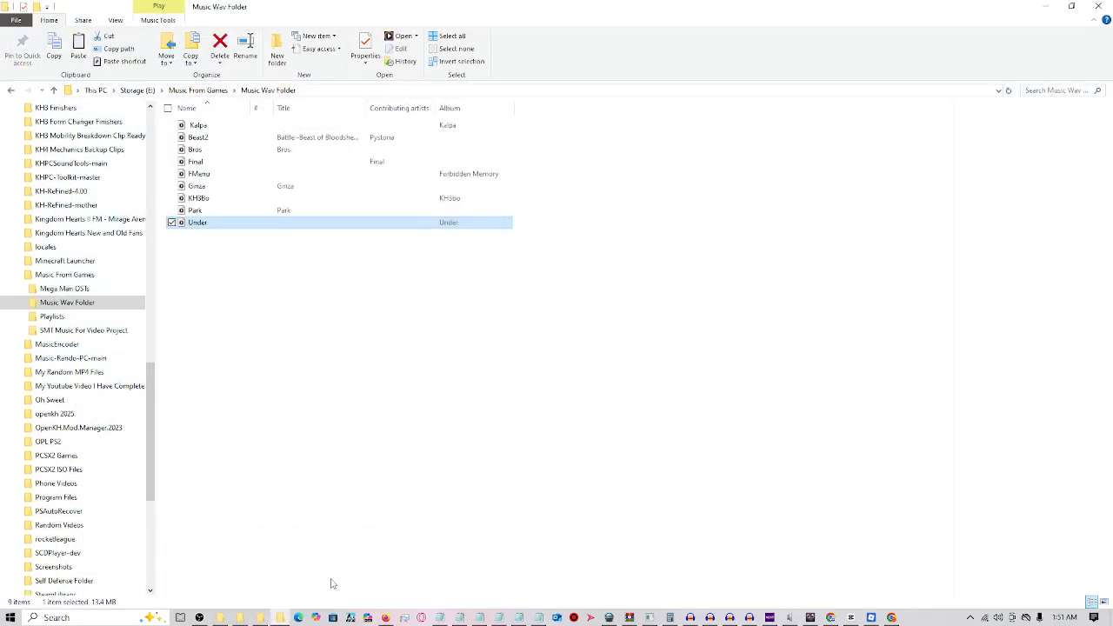
pyautogui.hotkey('alt', 'Left')
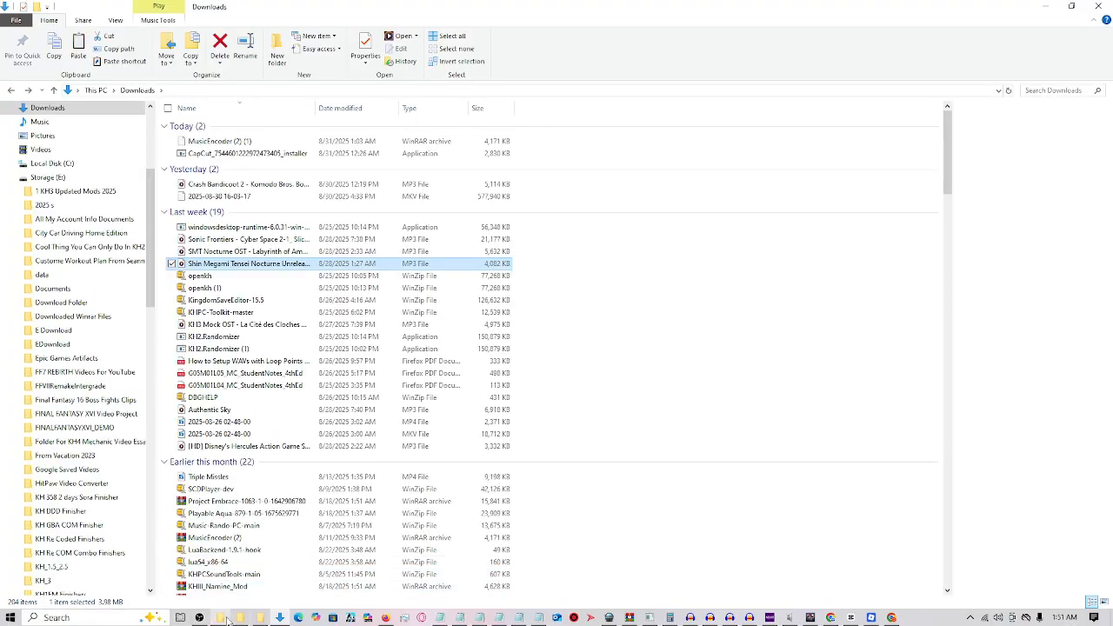
pyautogui.moveTo(240, 617)
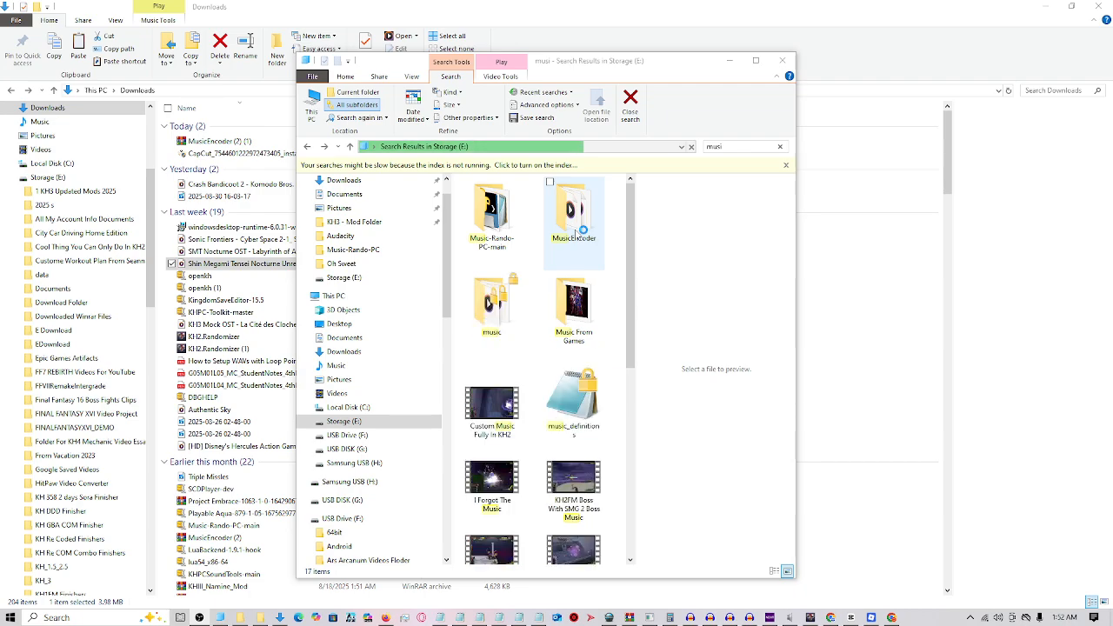
pyautogui.click(581, 228)
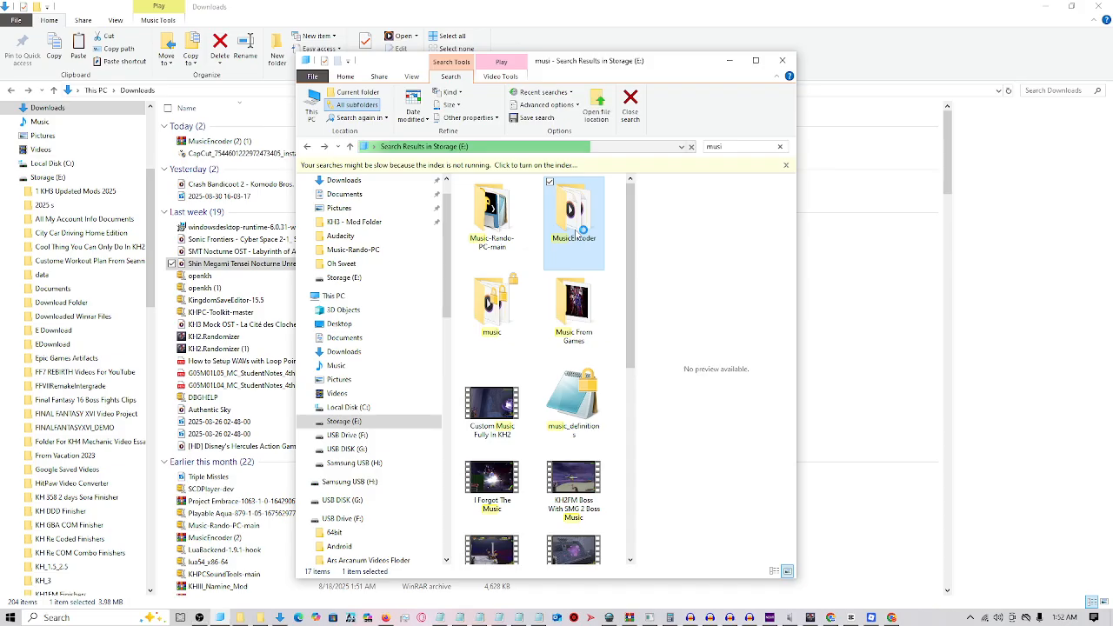
pyautogui.doubleClick(582, 229)
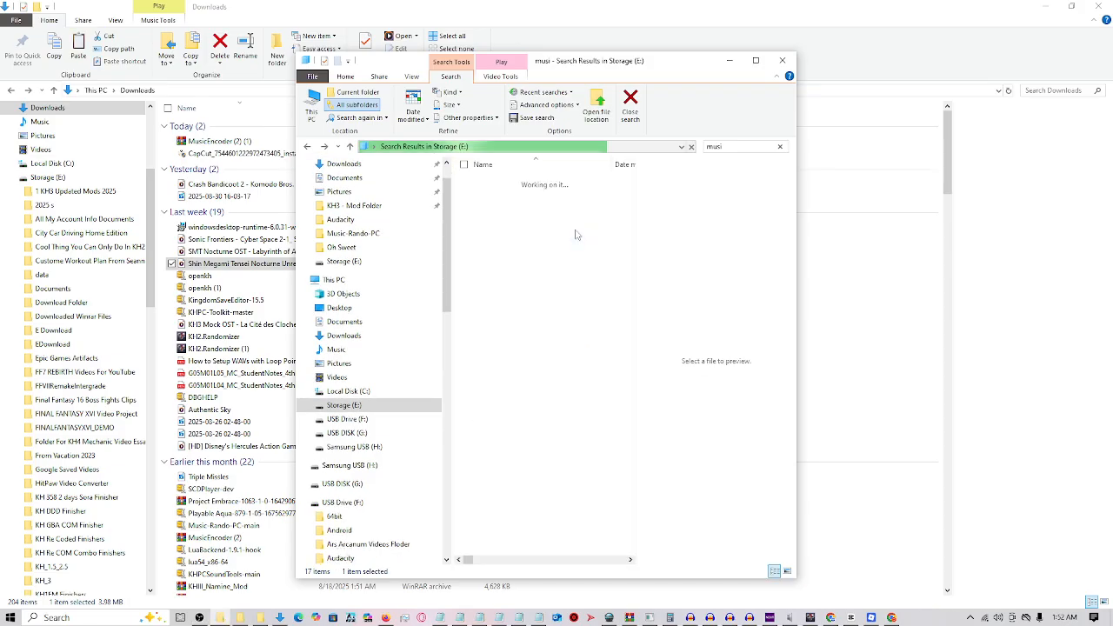
pyautogui.rightClick(523, 434)
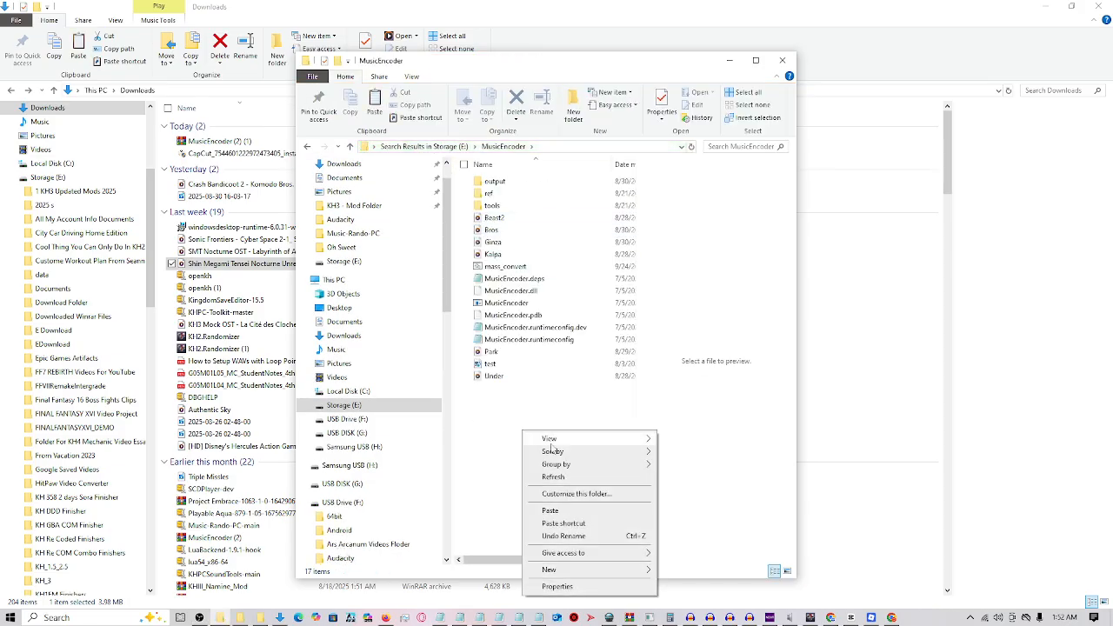
pyautogui.click(550, 511)
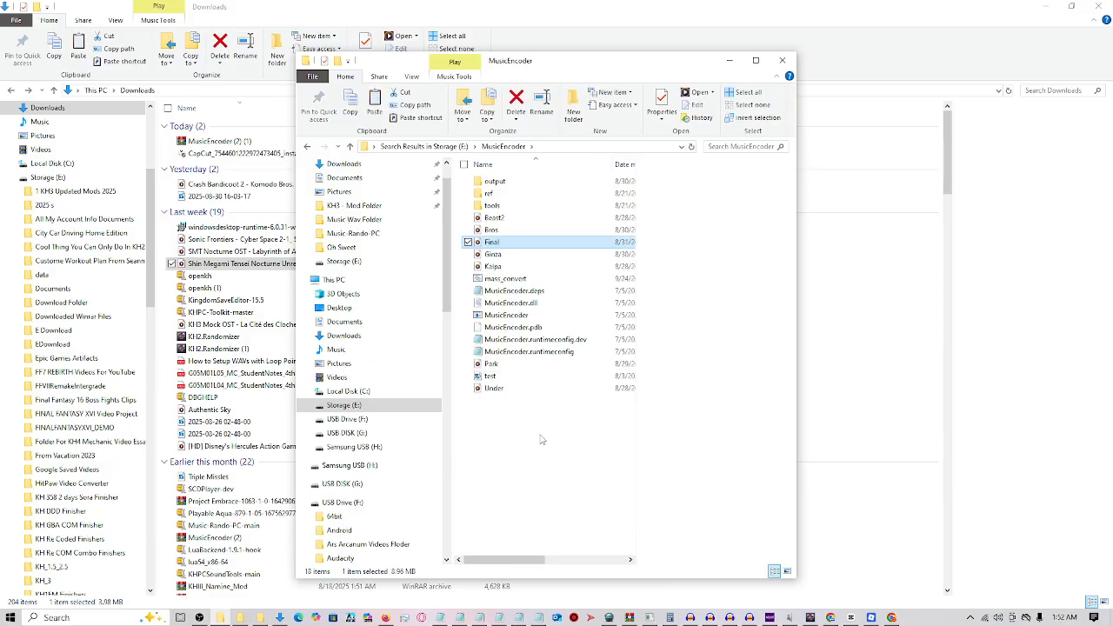
pyautogui.click(547, 473)
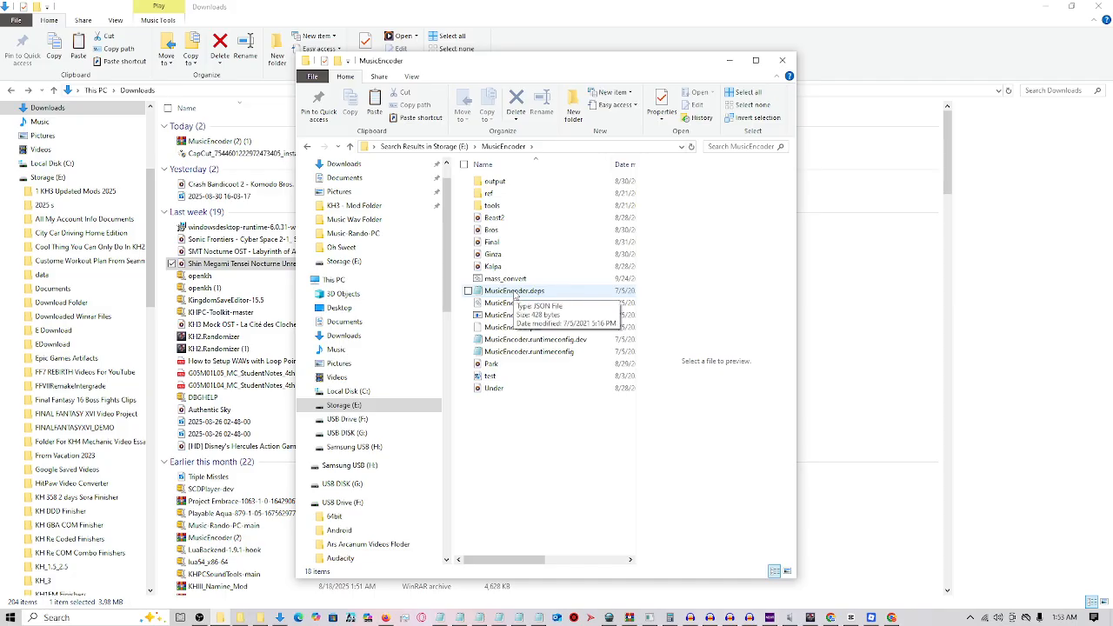
# Step: Check the output folder, then run mass_convert from the MusicEncoder folder and dismiss its console once encoding ends
pyautogui.doubleClick(515, 181)
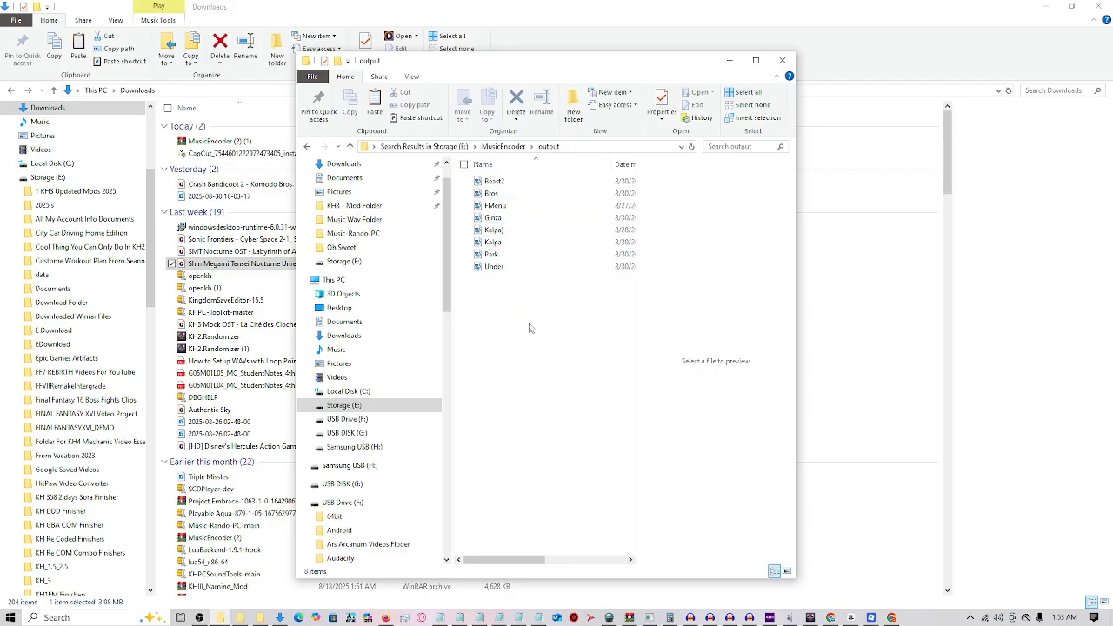
pyautogui.hotkey('alt', 'Left')
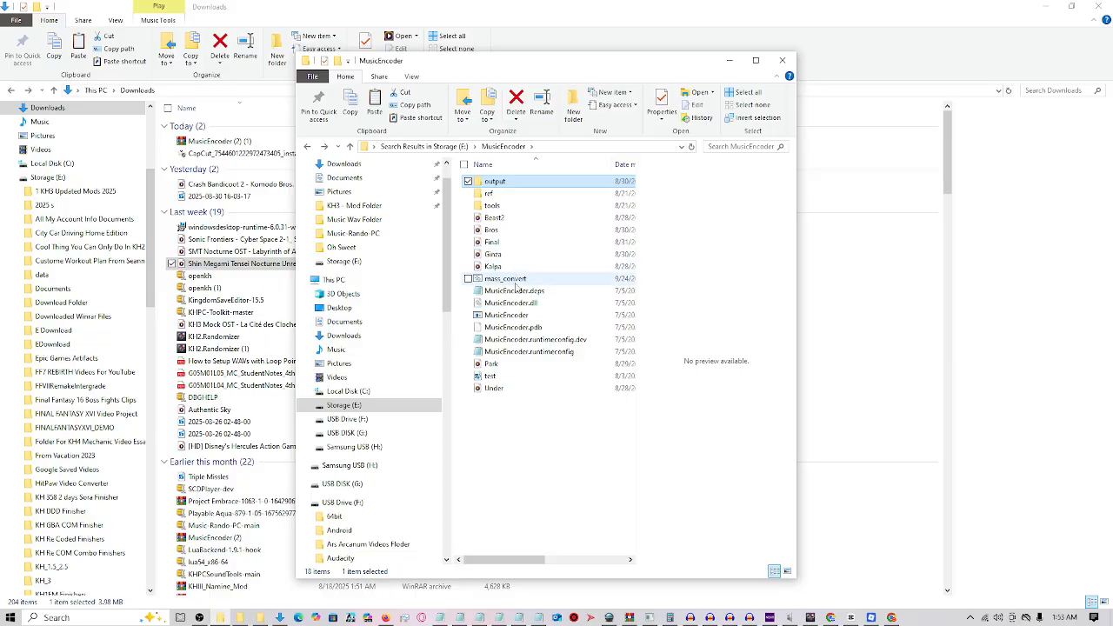
pyautogui.doubleClick(513, 280)
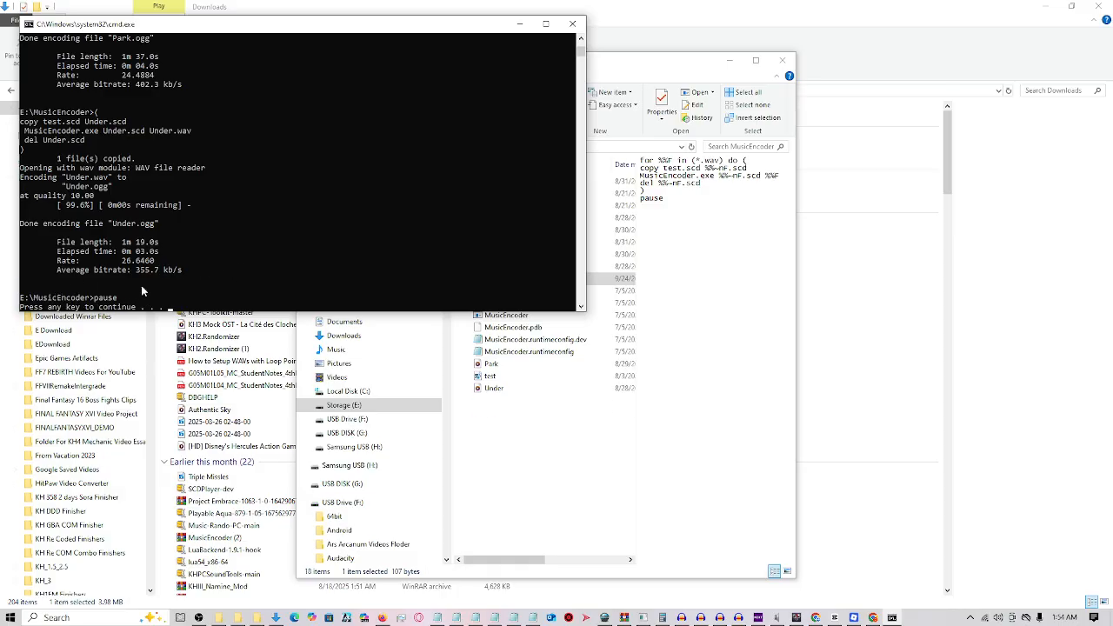
pyautogui.press('Return')
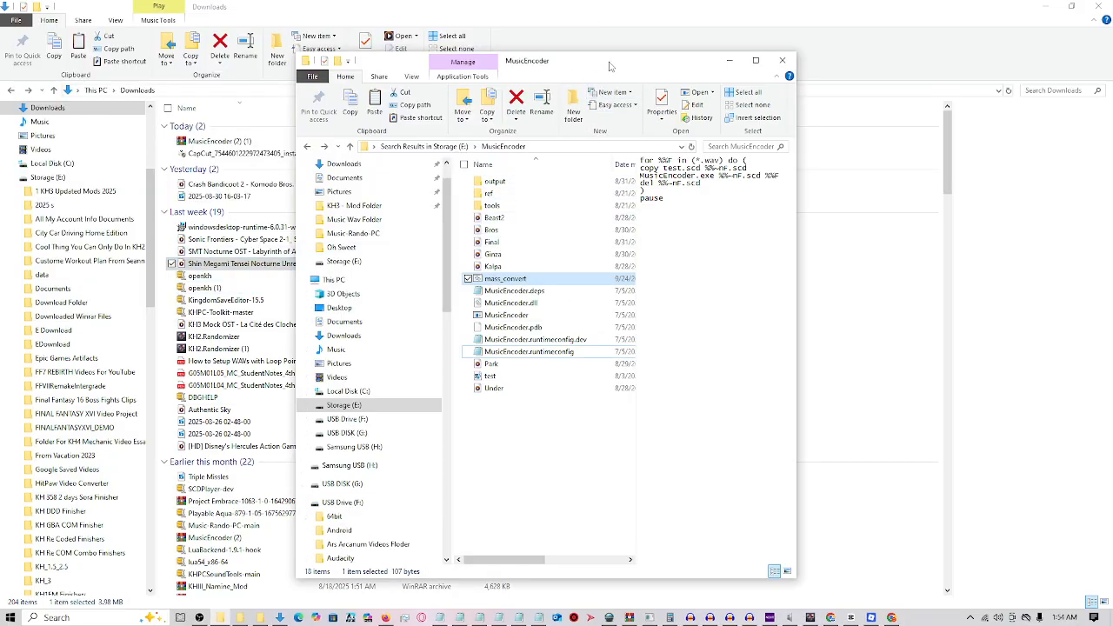
pyautogui.moveTo(609, 67); pyautogui.dragTo(553, 56)
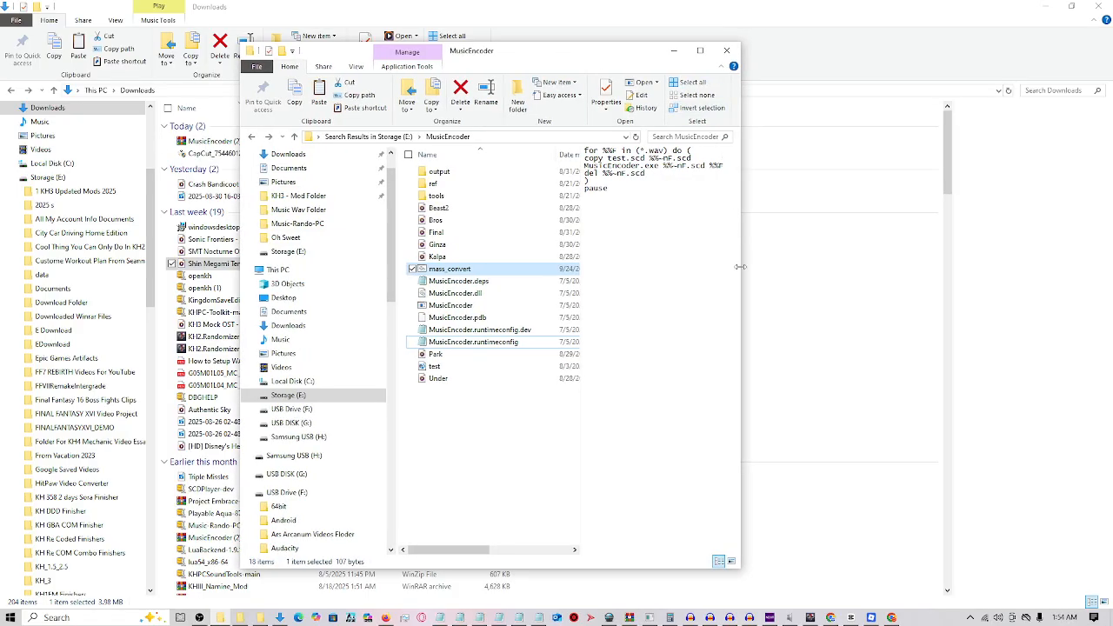
# Step: Copy the encoded Final file from MusicEncoder's output folder and return to the MusicEncoder folder
pyautogui.doubleClick(440, 172)
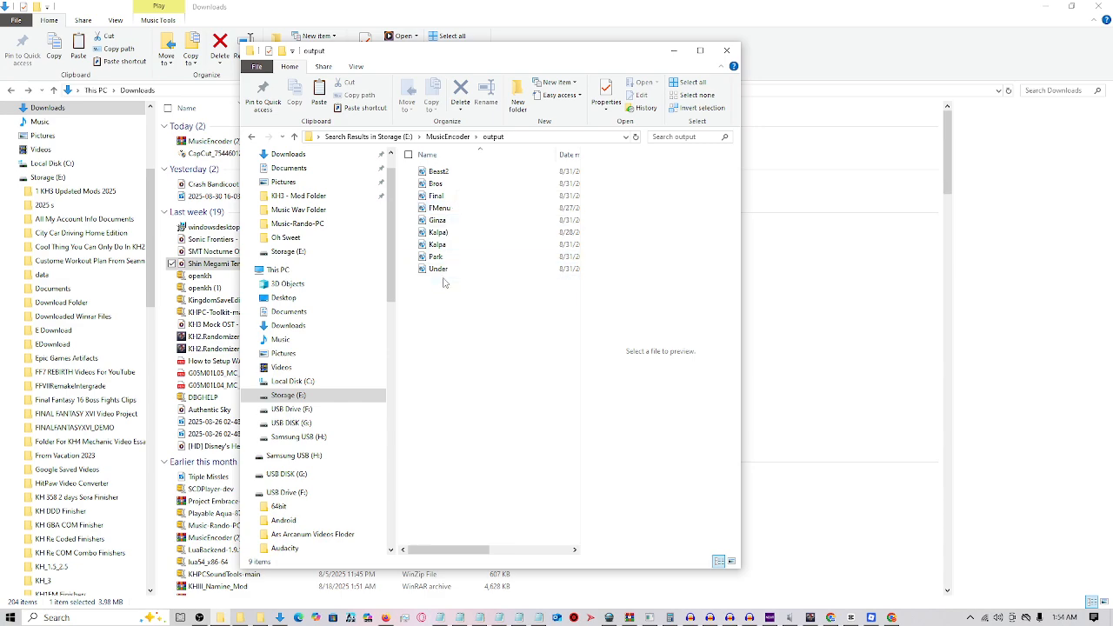
pyautogui.click(440, 196)
pyautogui.rightClick(442, 196)
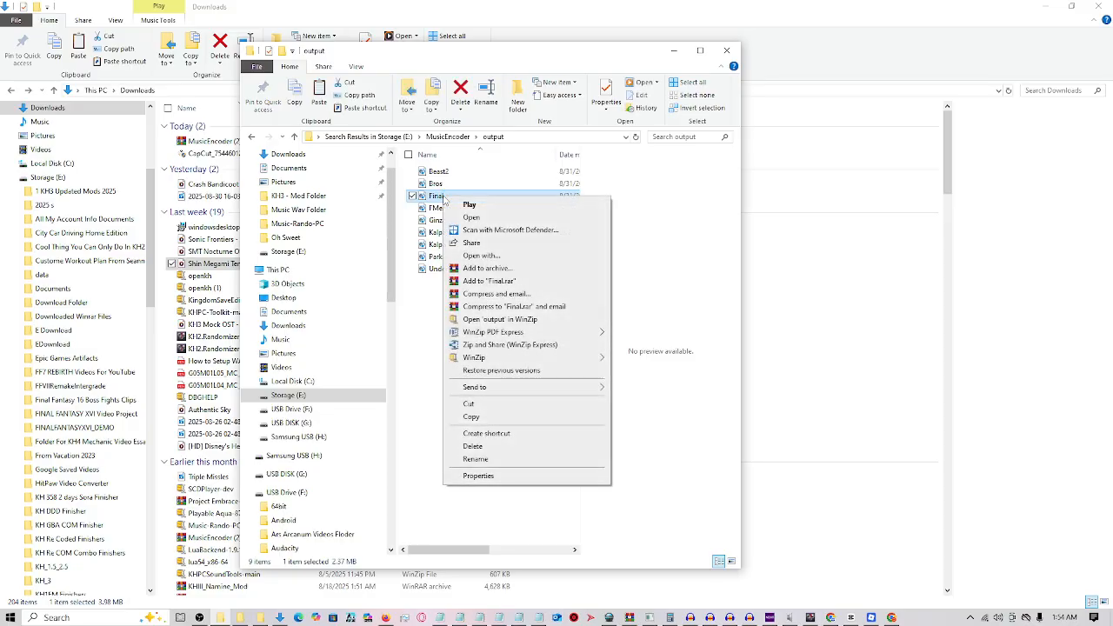
pyautogui.click(470, 418)
pyautogui.click(477, 372)
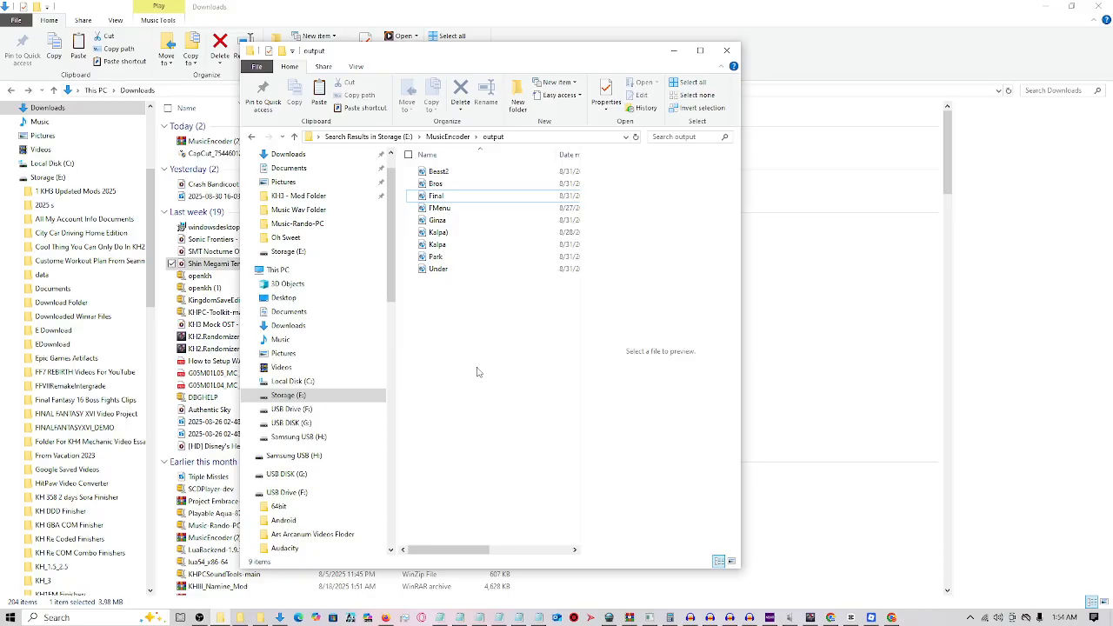
pyautogui.hotkey('alt', 'Up')
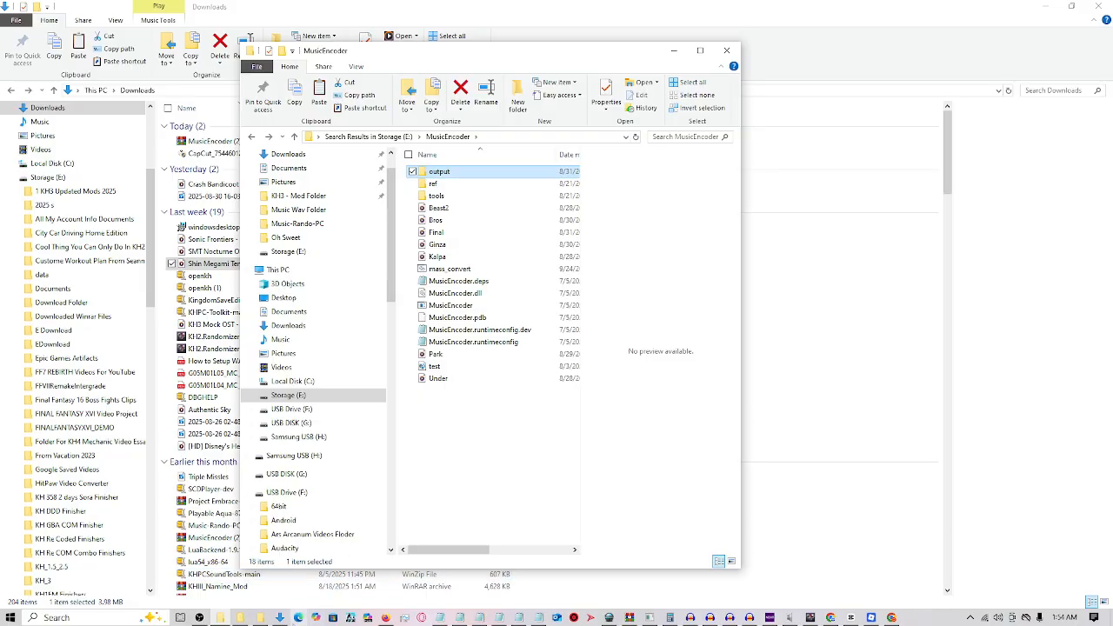
# Step: Switch to the KH2 Randomizer Seed Generator, view Music-Rando-PC in the custom music folder chooser, and leave without selecting it
pyautogui.moveTo(261, 619)
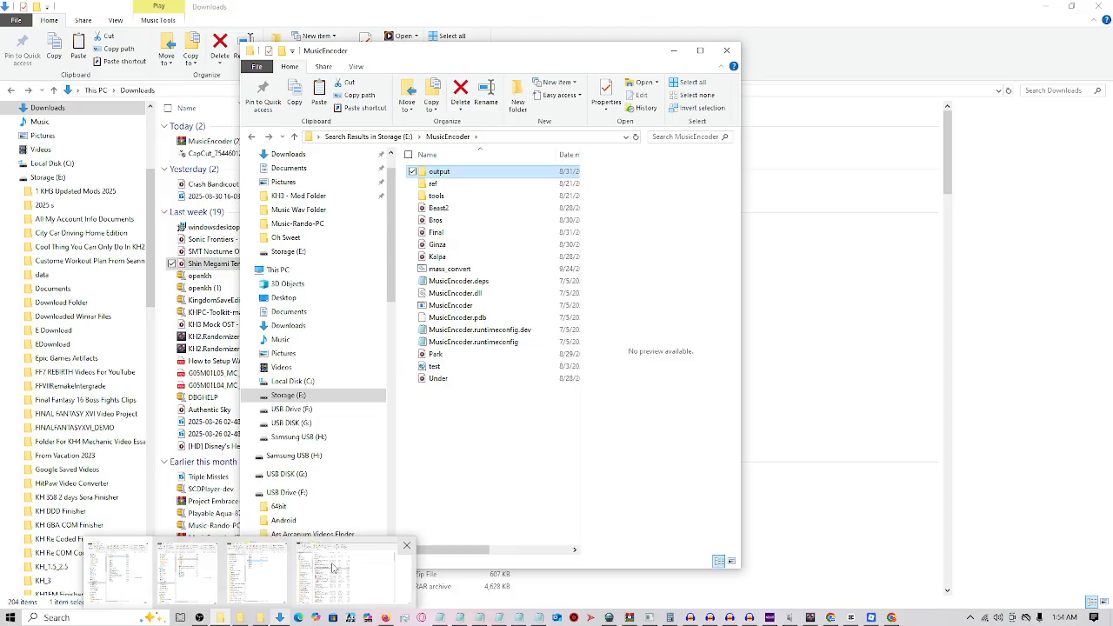
pyautogui.moveTo(332, 567)
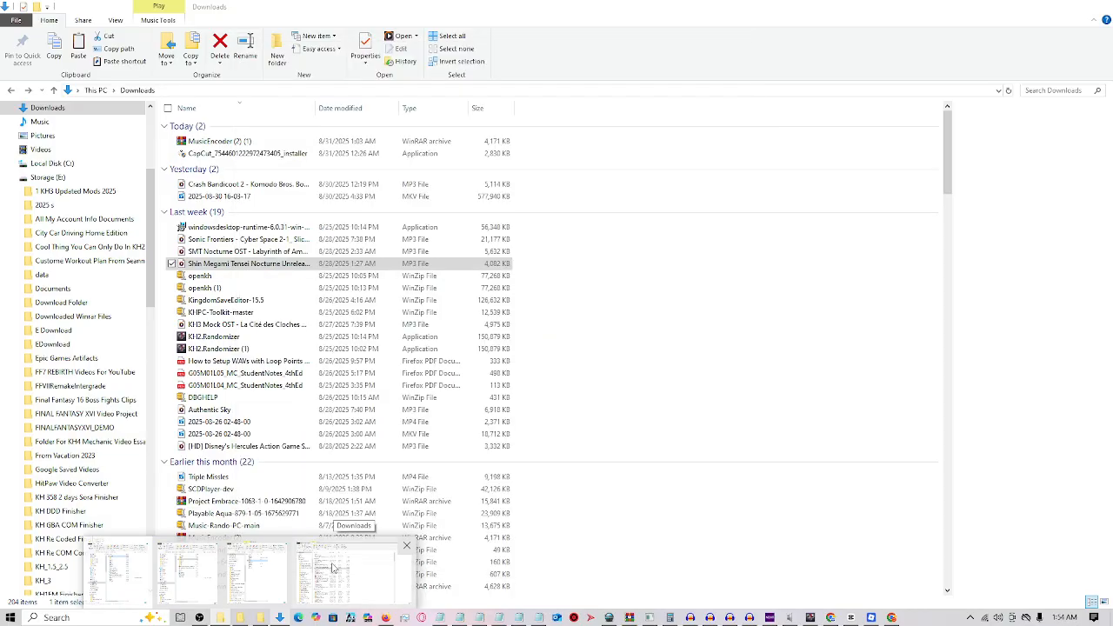
pyautogui.moveTo(269, 576)
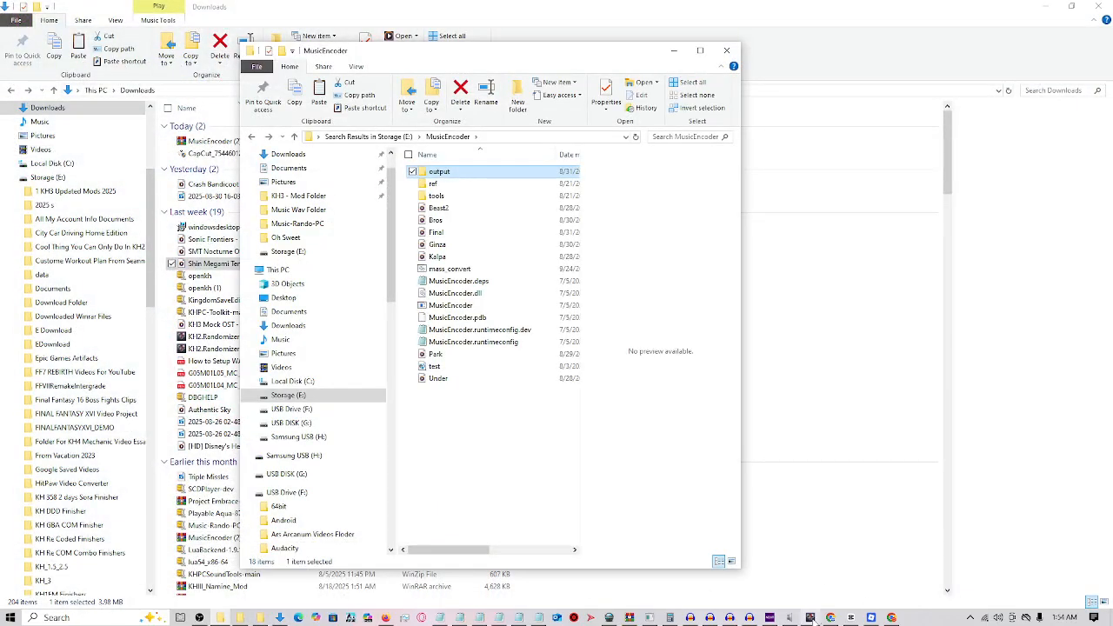
pyautogui.moveTo(812, 619)
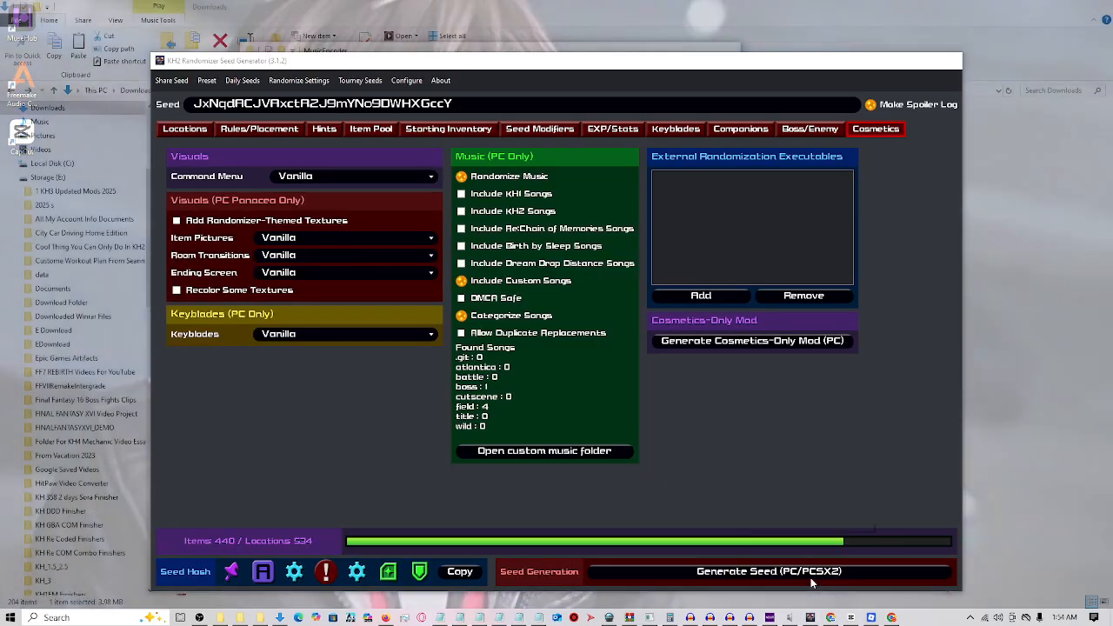
pyautogui.click(810, 577)
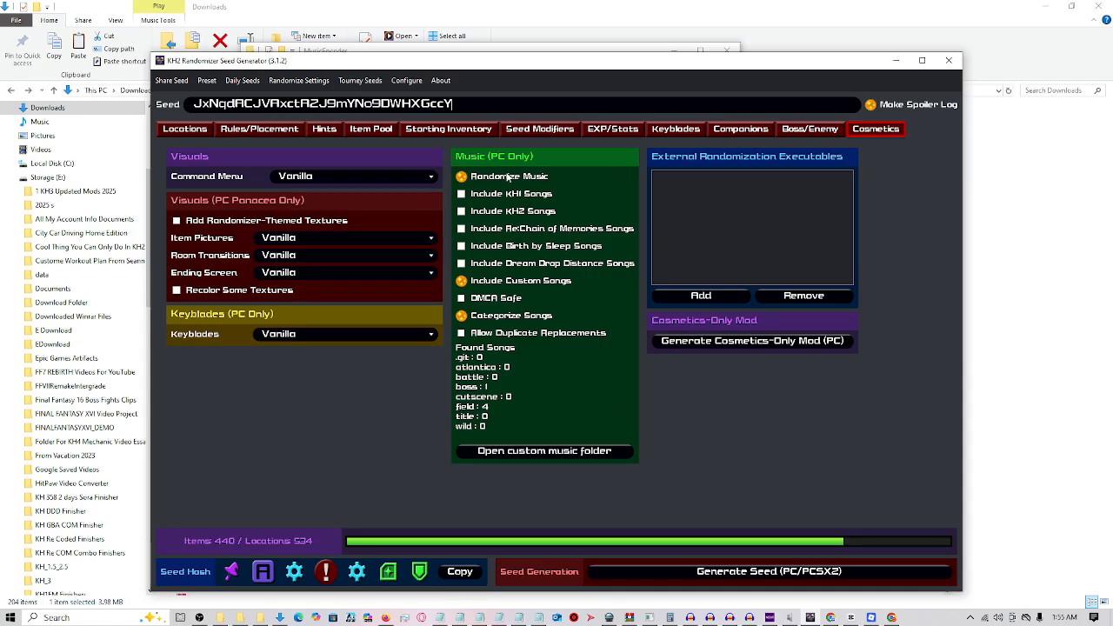
pyautogui.click(417, 87)
pyautogui.moveTo(417, 102)
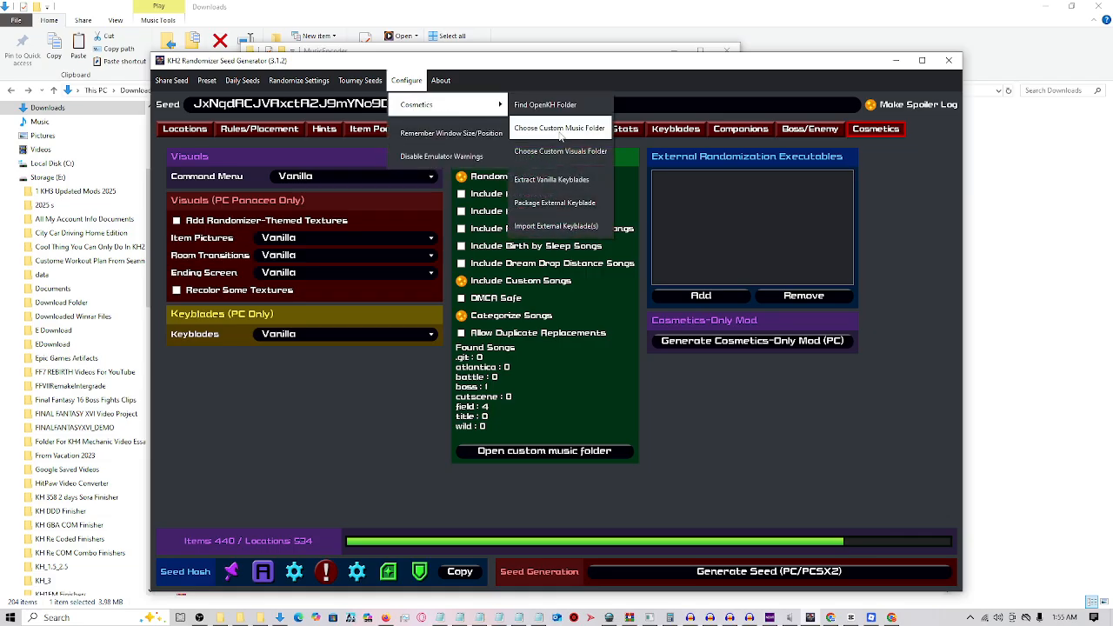
pyautogui.click(559, 129)
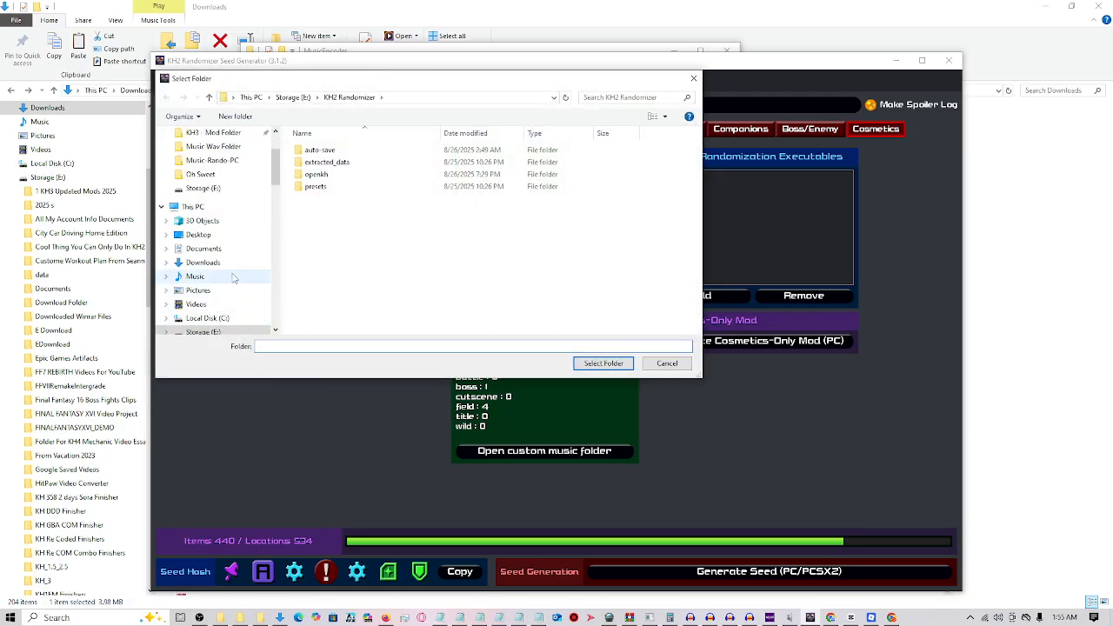
pyautogui.scroll(-2, 235, 279)
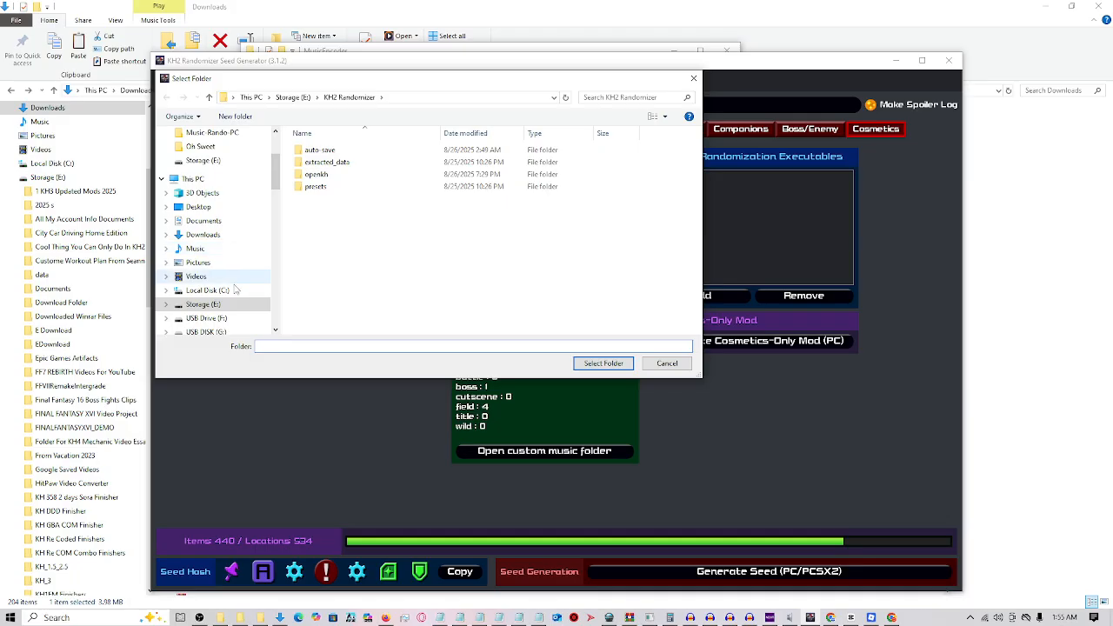
pyautogui.scroll(2, 231, 273)
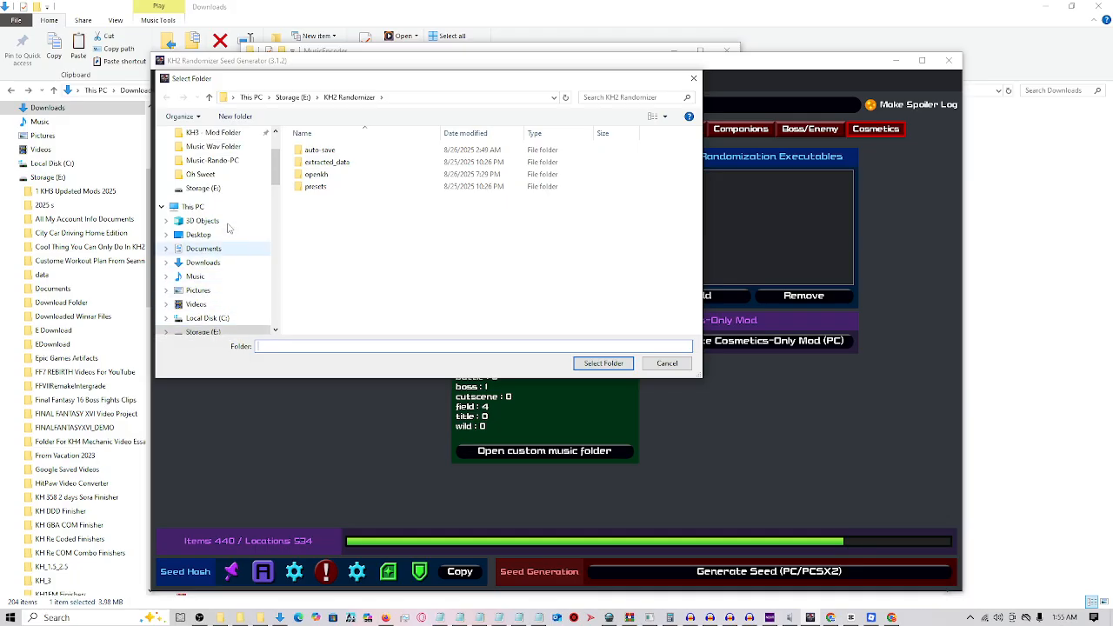
pyautogui.click(228, 163)
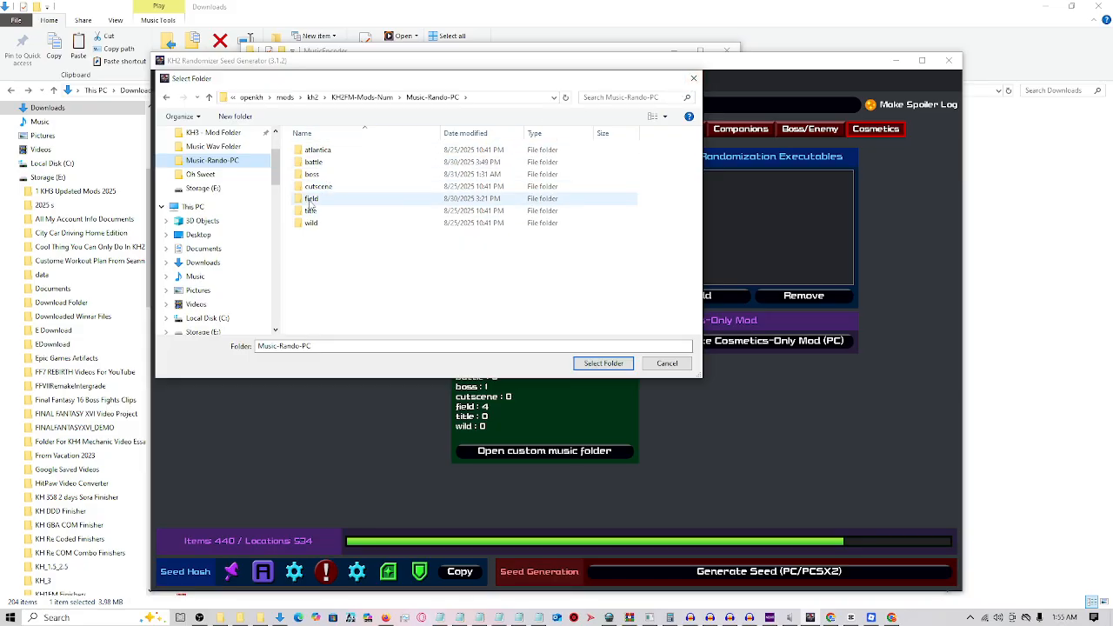
pyautogui.click(694, 80)
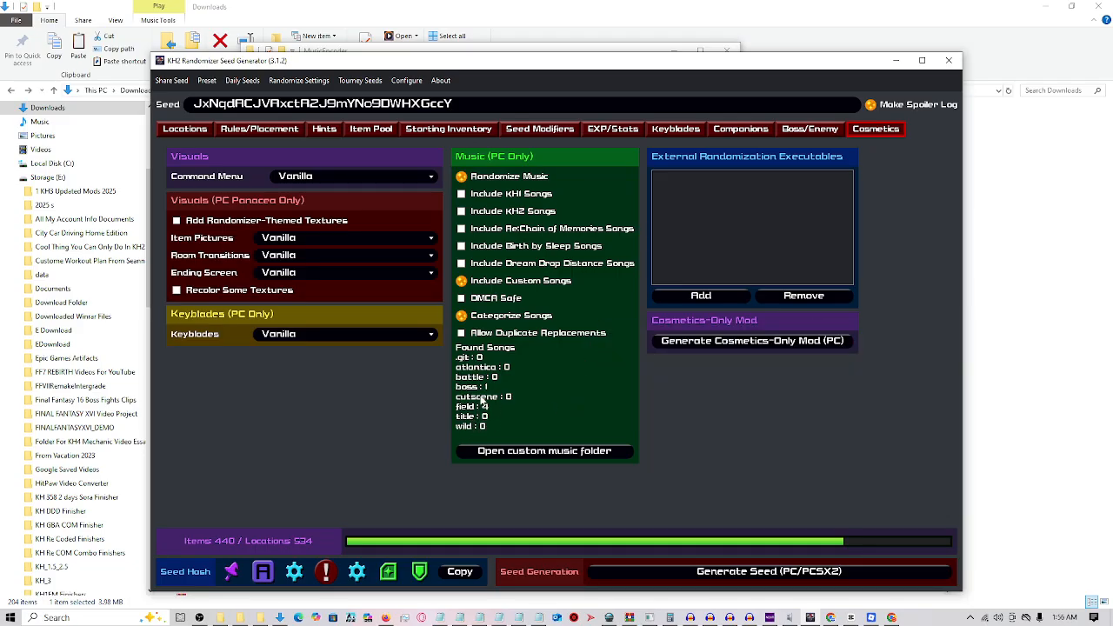
pyautogui.click(895, 61)
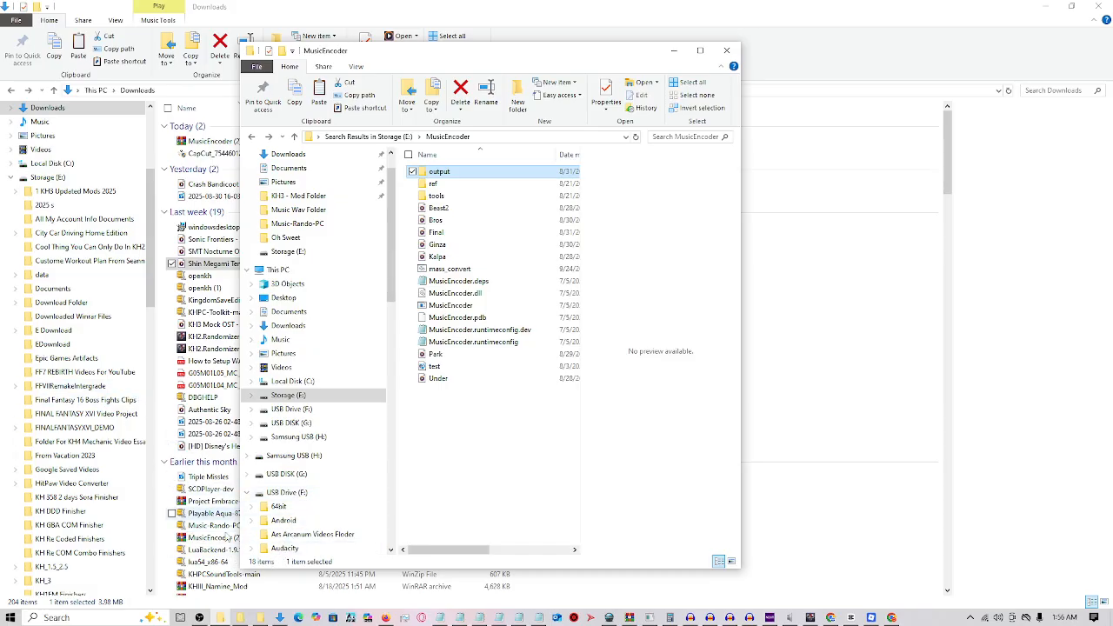
# Step: Bring the Music-Rando-PC folder window into view and minimize the MusicEncoder window
pyautogui.moveTo(260, 617)
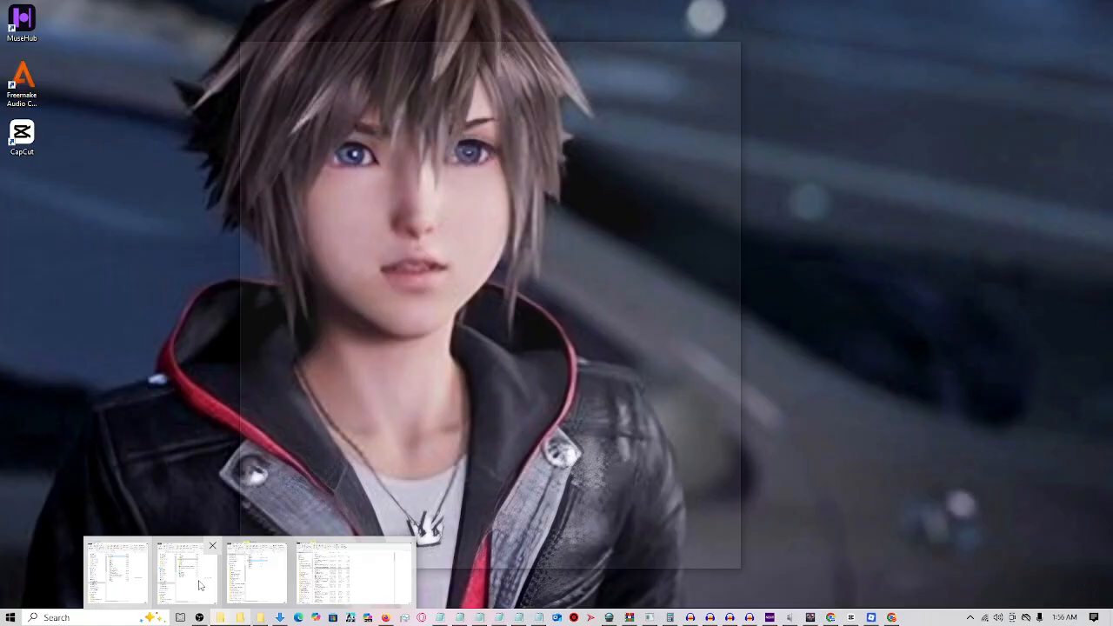
pyautogui.click(199, 585)
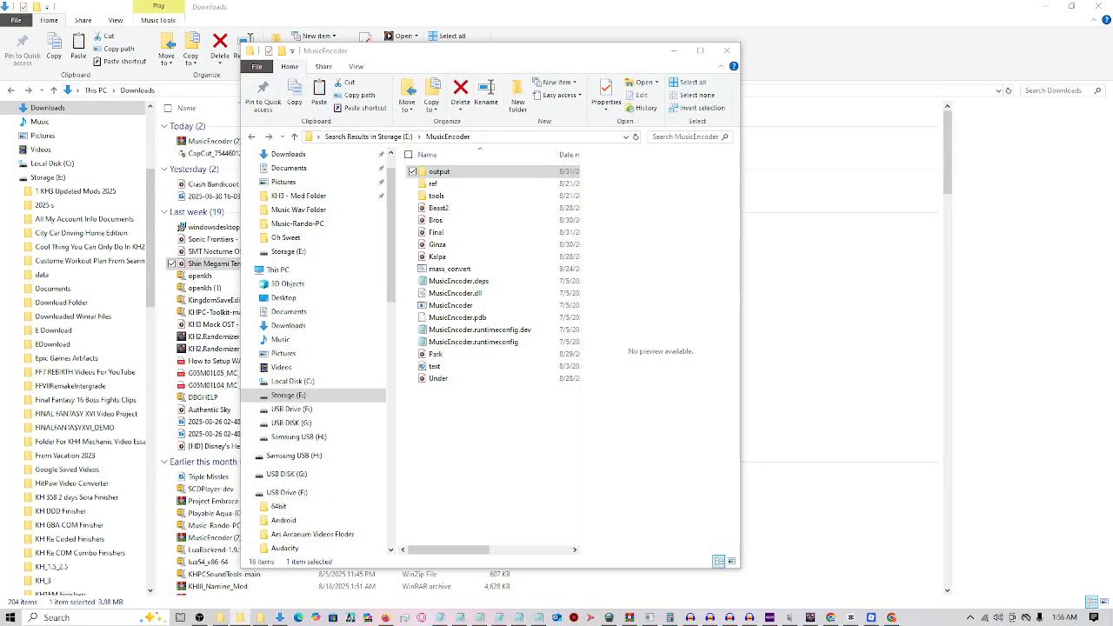
pyautogui.moveTo(1112, 45); pyautogui.dragTo(1067, 43)
pyautogui.moveTo(881, 78); pyautogui.dragTo(553, 80)
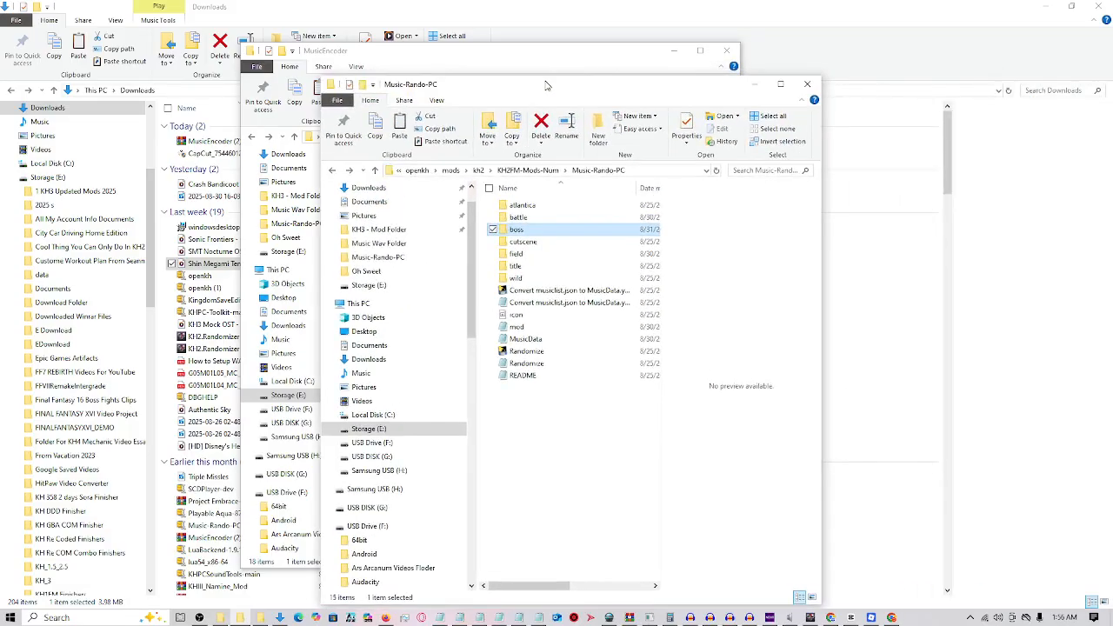
pyautogui.click(675, 52)
pyautogui.click(676, 52)
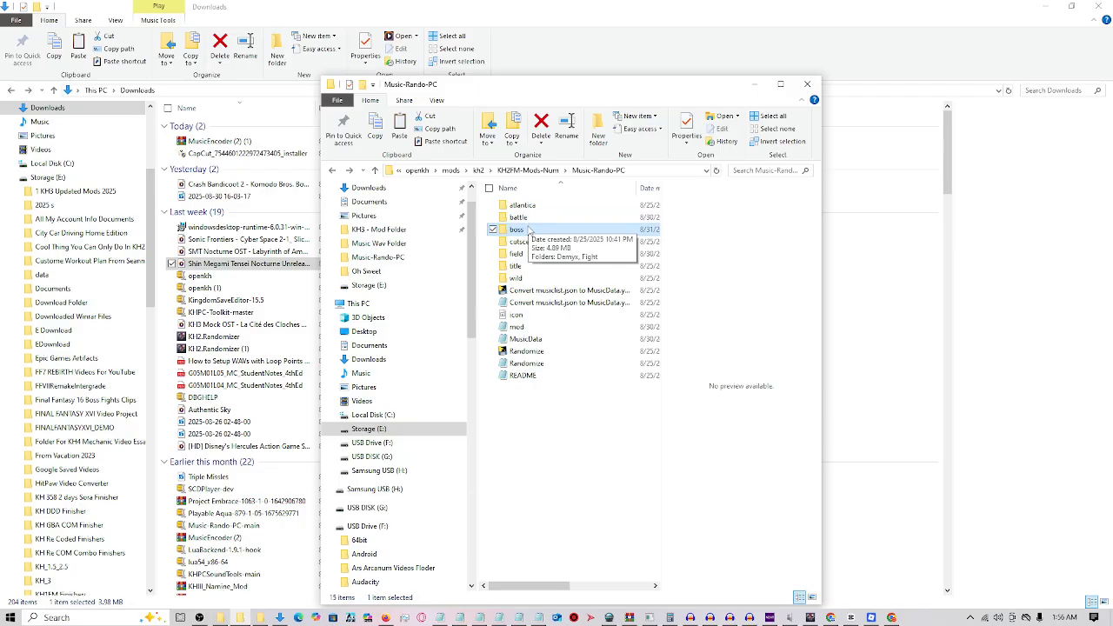
# Step: Paste the copied Final file into the 13th Dilemma folder under boss > Demyx
pyautogui.doubleClick(528, 229)
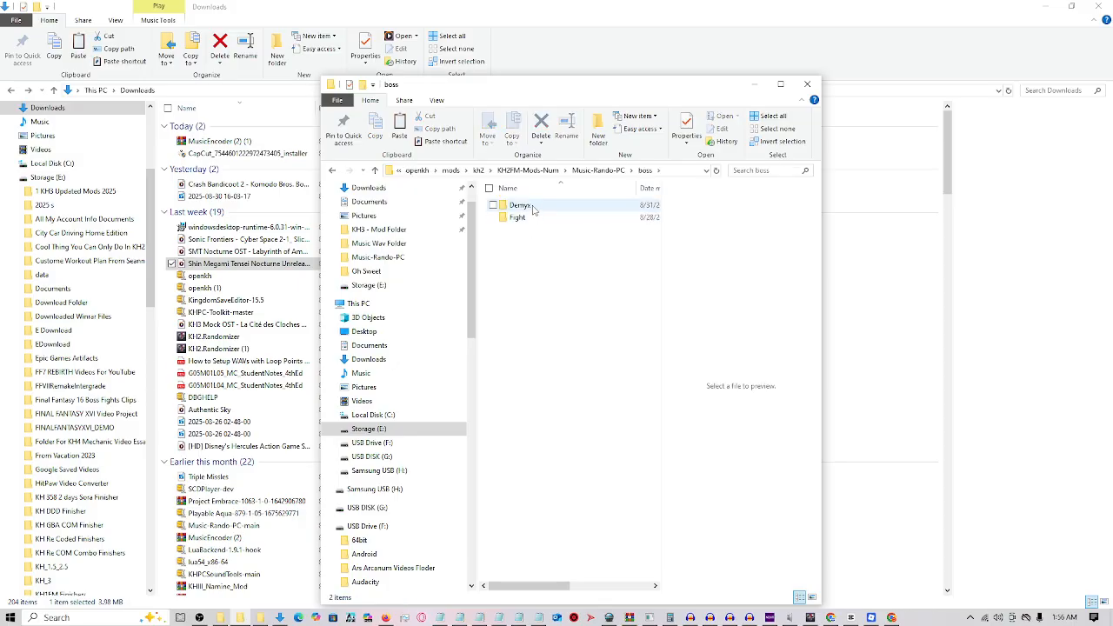
pyautogui.doubleClick(534, 207)
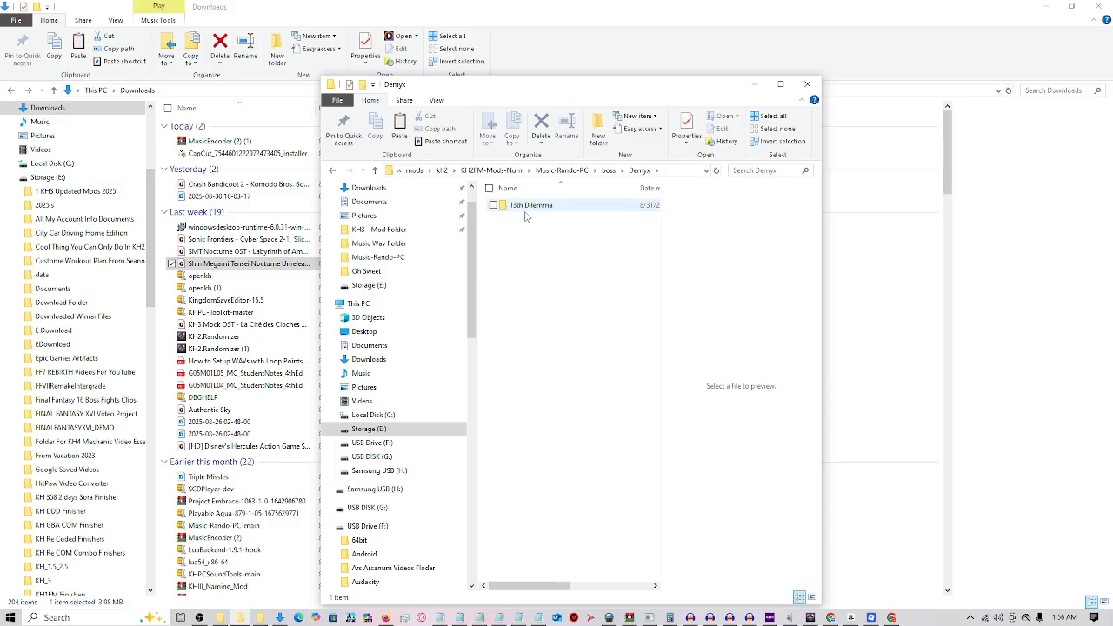
pyautogui.doubleClick(556, 207)
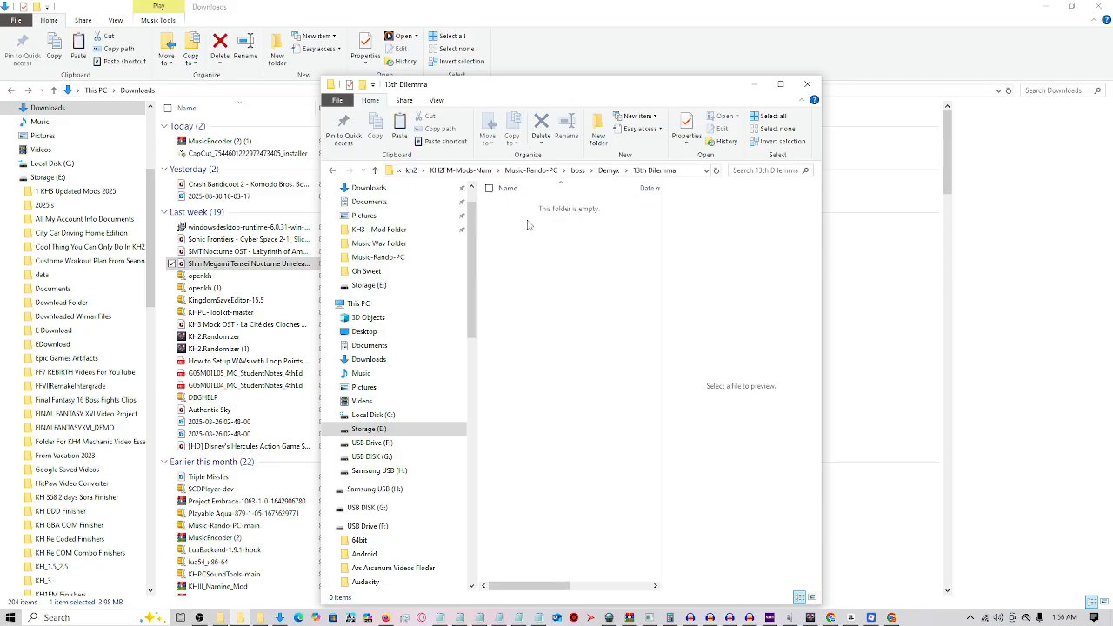
pyautogui.rightClick(526, 220)
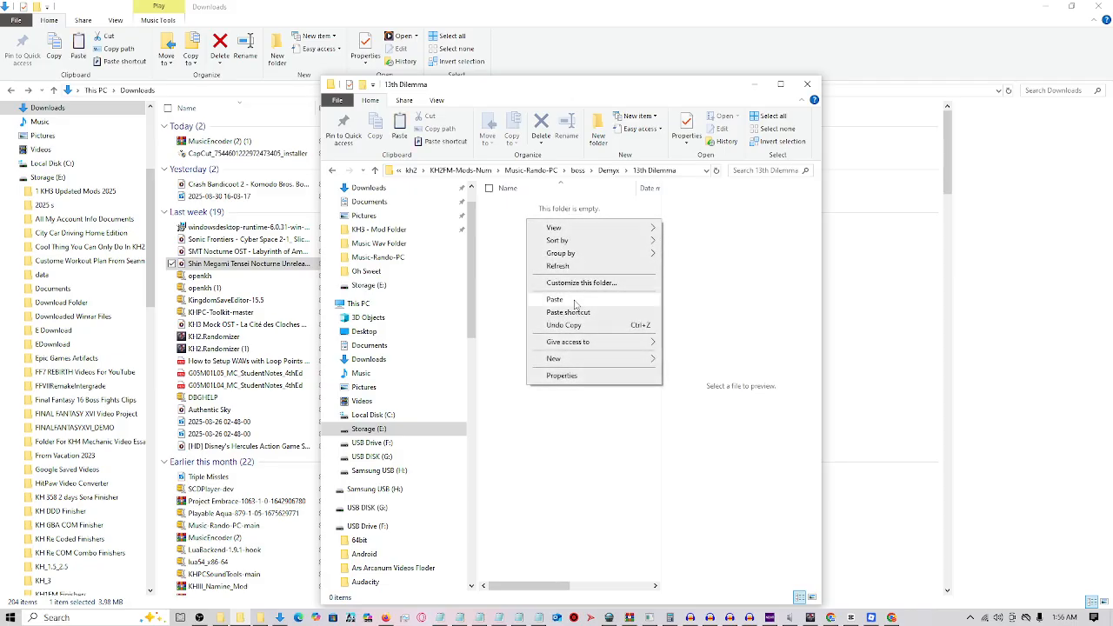
pyautogui.click(573, 300)
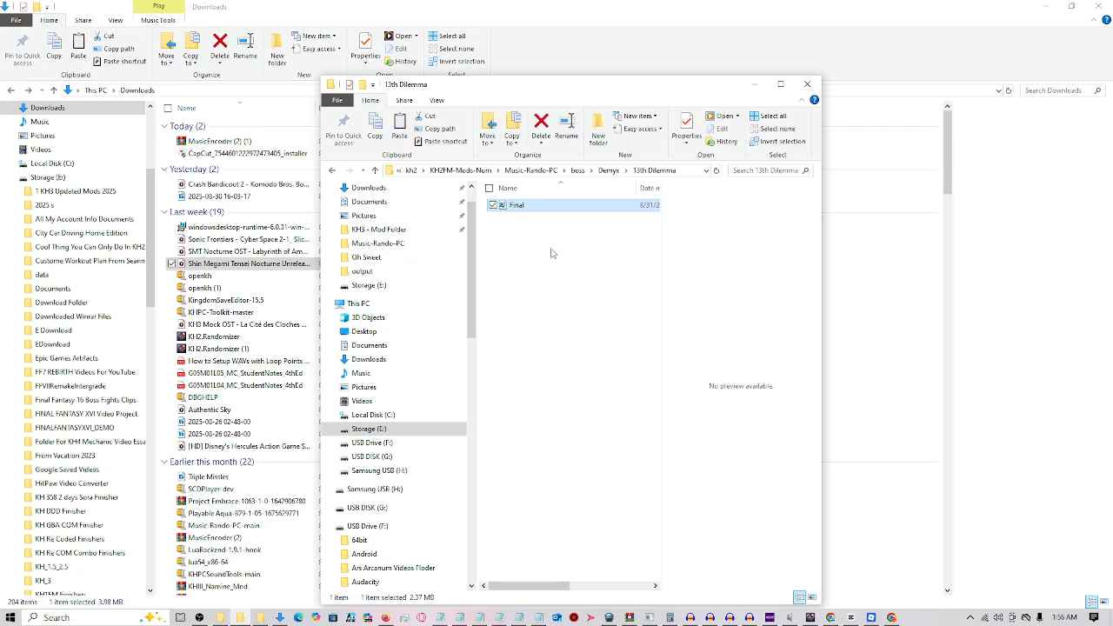
# Step: Return to the Music-Rando-PC folder, open MusicData, and place it beside the KH2FM MusicData Backup Notes
pyautogui.hotkey('ctrl', 'z')
pyautogui.hotkey('alt', 'Up')
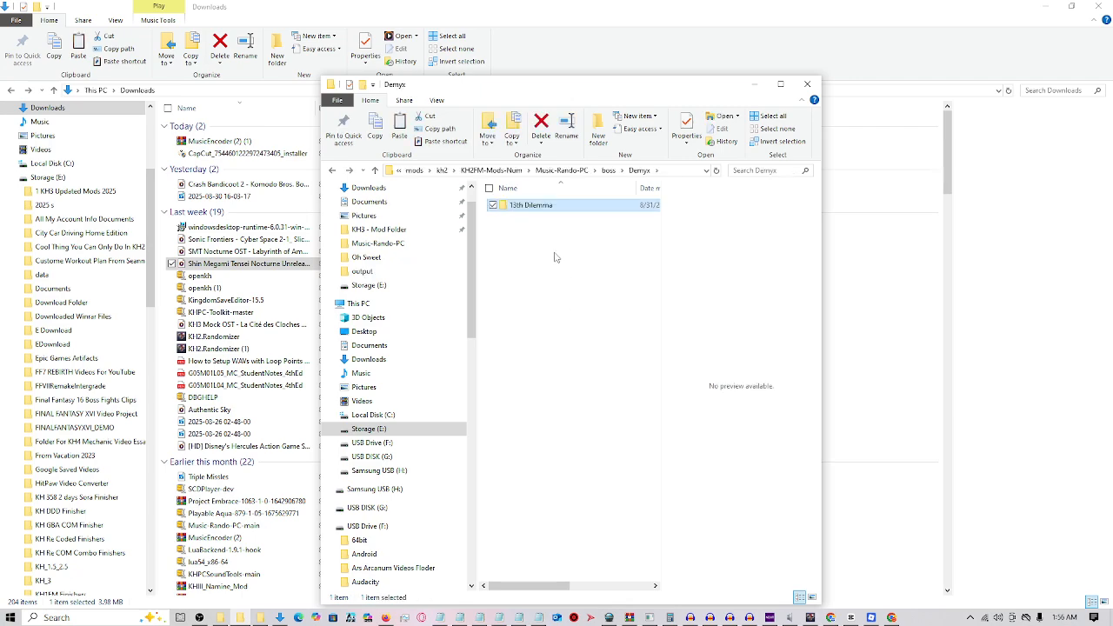
pyautogui.hotkey('alt', 'Up')
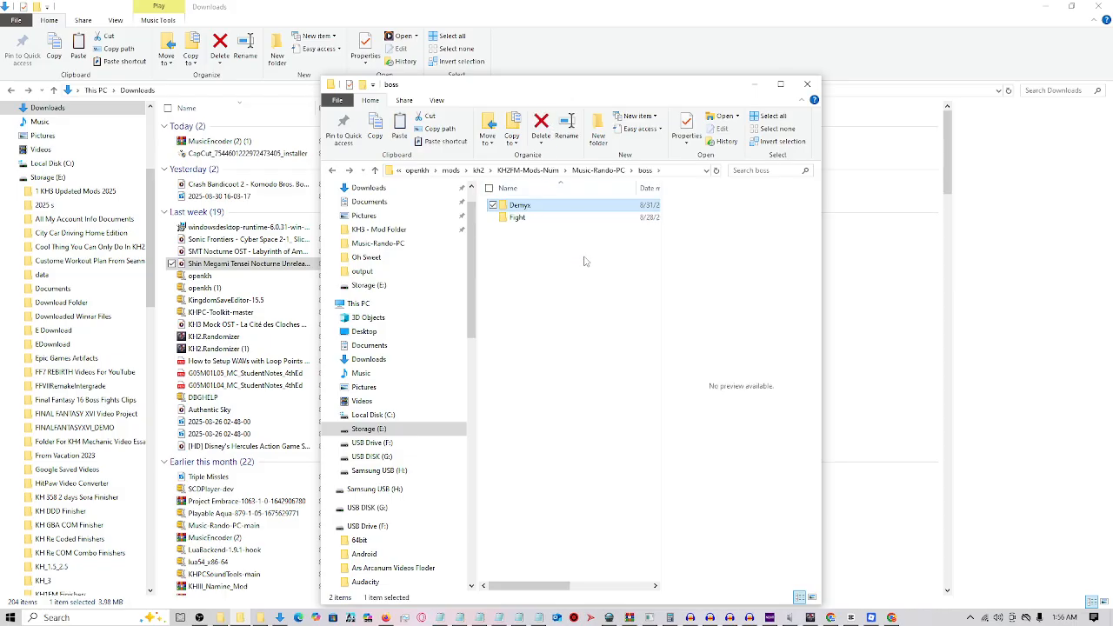
pyautogui.hotkey('alt', 'Up')
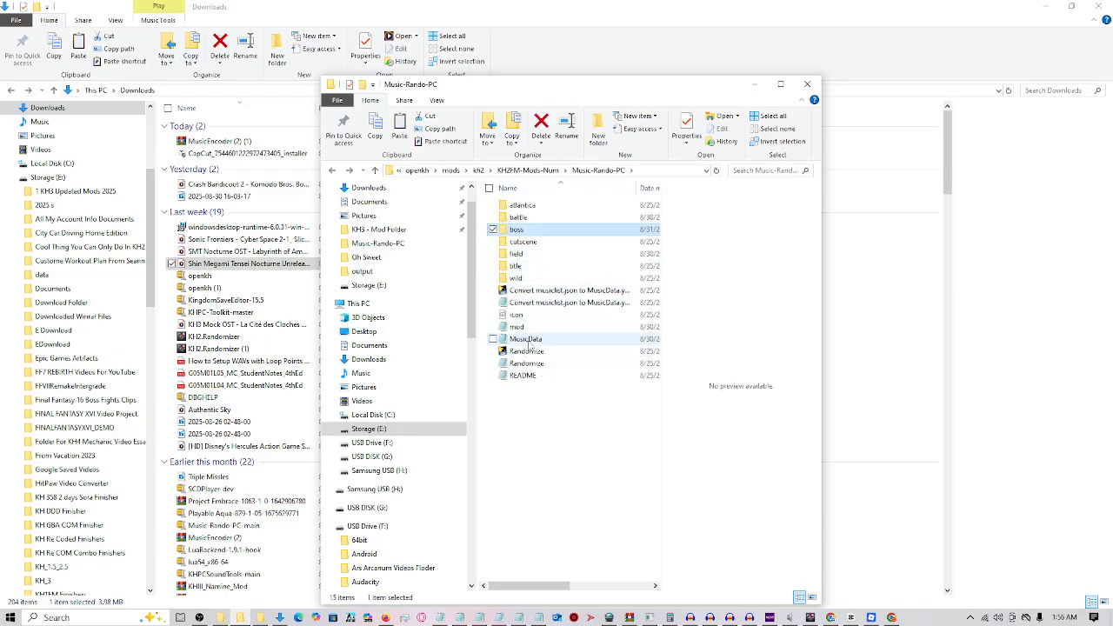
pyautogui.click(527, 339)
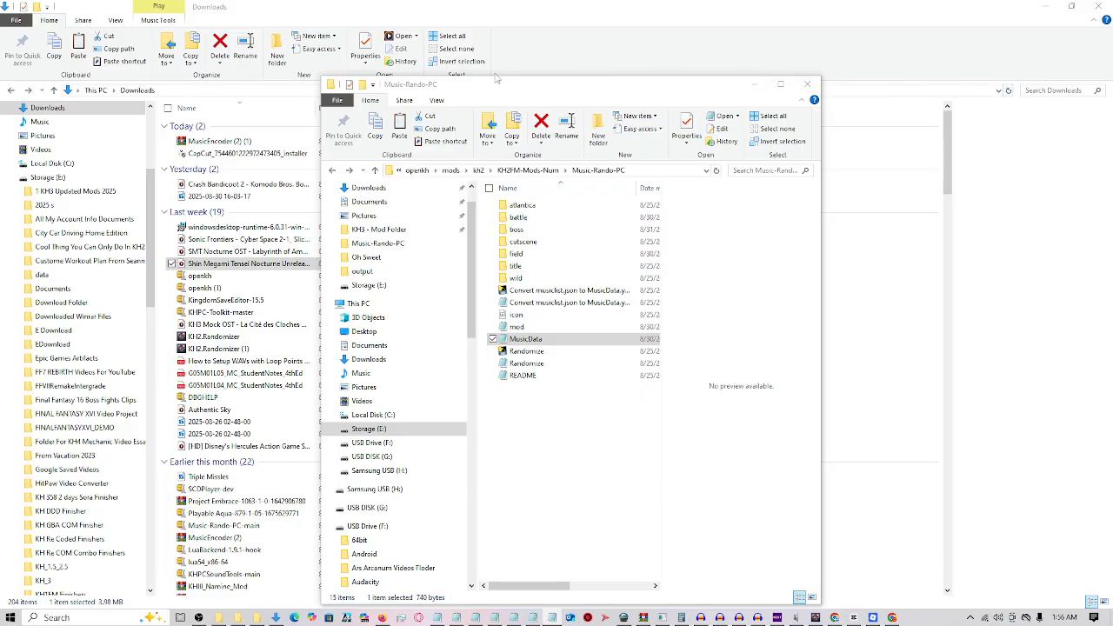
pyautogui.moveTo(1112, 95); pyautogui.dragTo(457, 38)
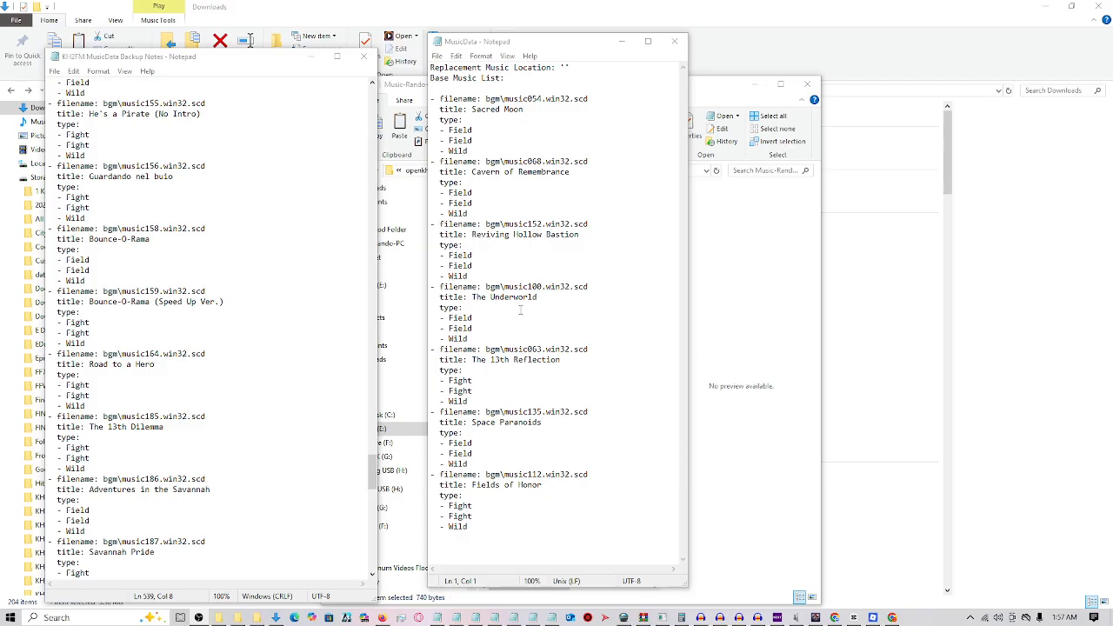
pyautogui.moveTo(522, 41); pyautogui.dragTo(573, 85)
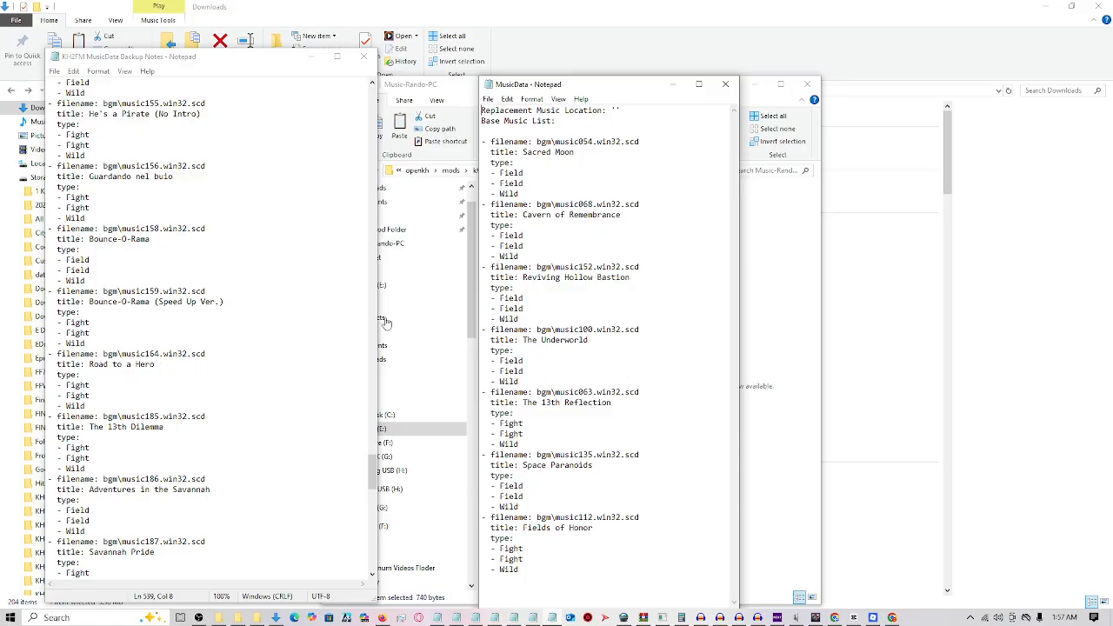
pyautogui.moveTo(570, 86); pyautogui.dragTo(787, 66)
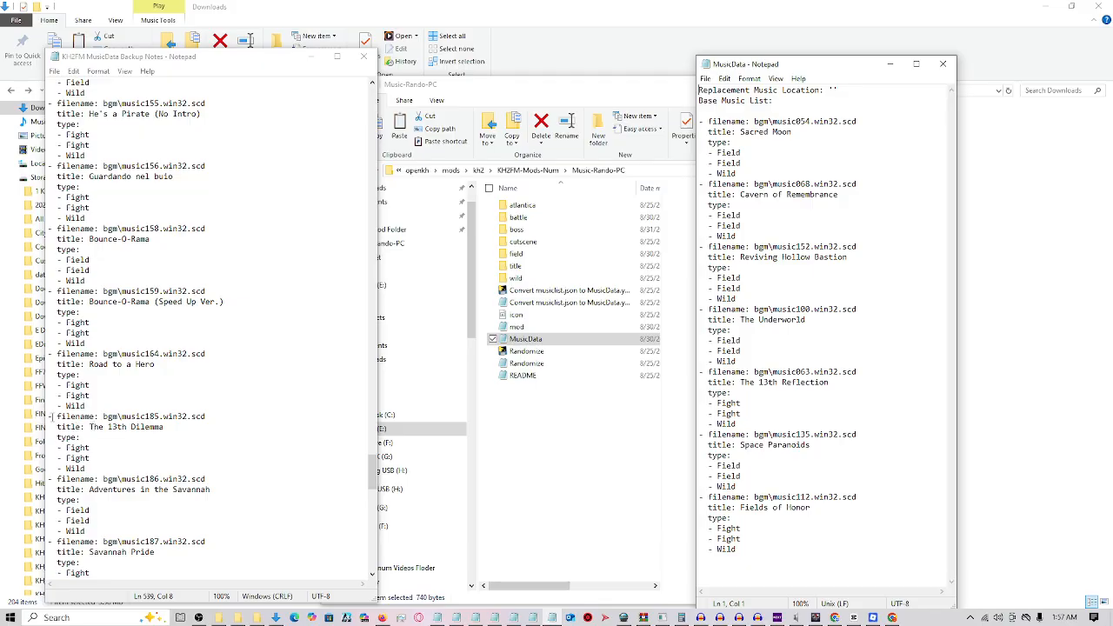
# Step: Copy the full The 13th Dilemma entry, bgm\music185.win32.scd with its Fight and Wild types, from the backup notes
pyautogui.click(49, 418)
pyautogui.moveTo(49, 418); pyautogui.dragTo(124, 465)
pyautogui.rightClick(128, 414)
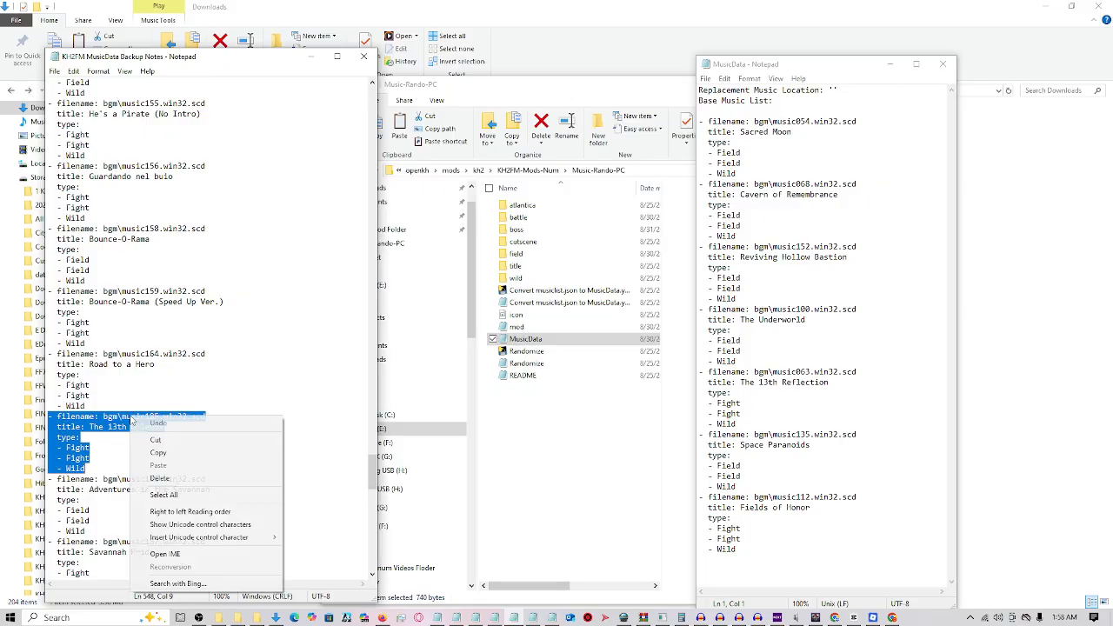
pyautogui.click(161, 452)
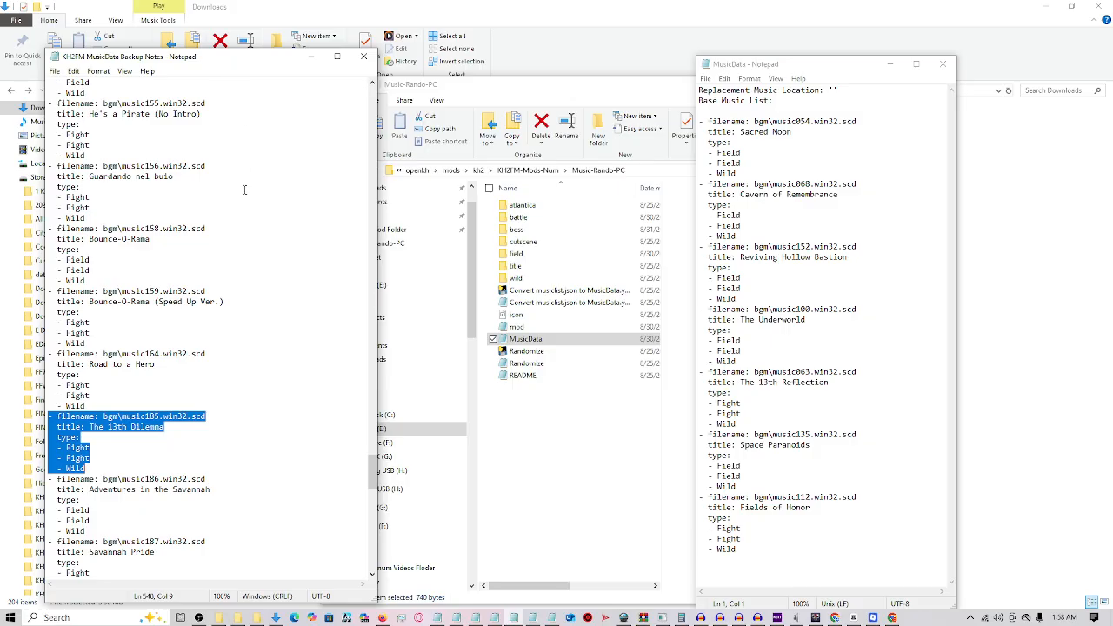
pyautogui.click(254, 269)
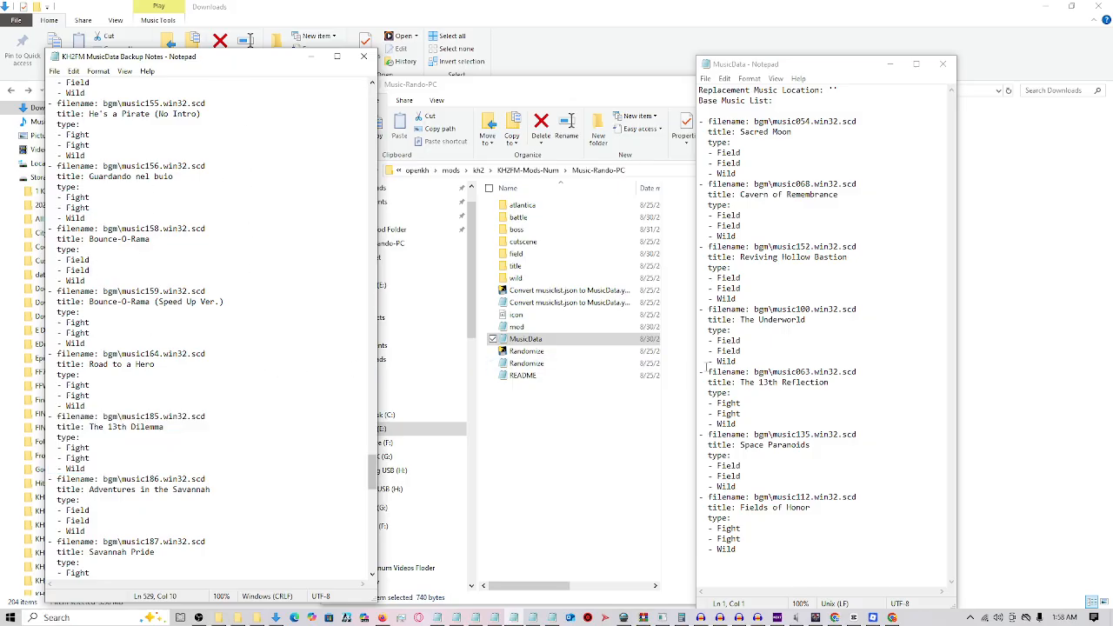
# Step: Paste the copied The 13th Dilemma entry on a new line at the end of MusicData, then save and close the file
pyautogui.click(727, 566)
pyautogui.press('Return')
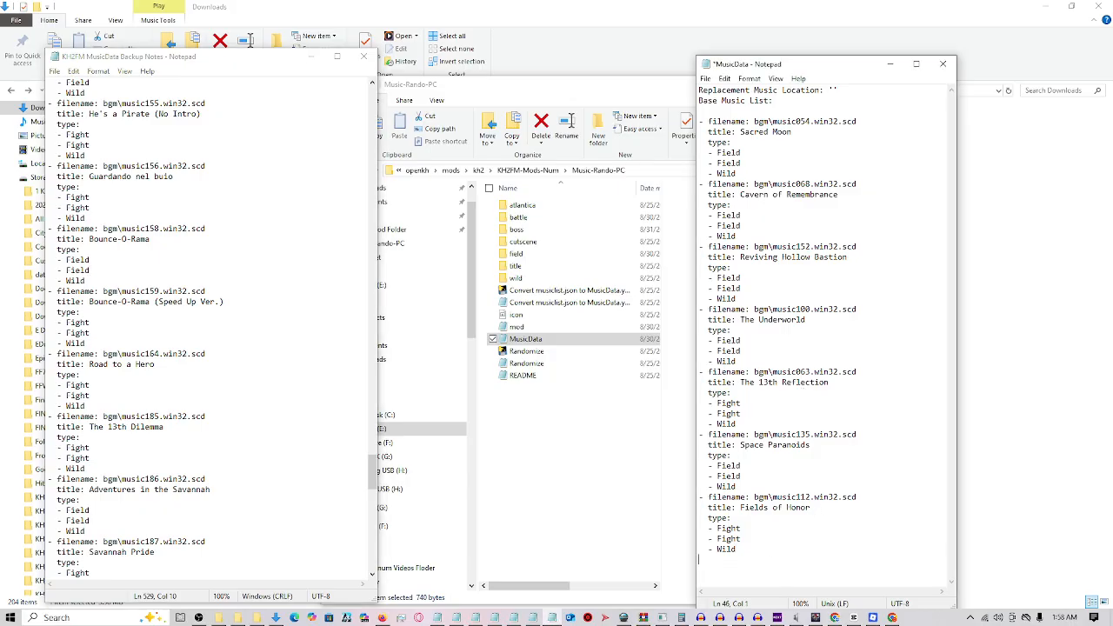
pyautogui.rightClick(725, 567)
pyautogui.click(763, 428)
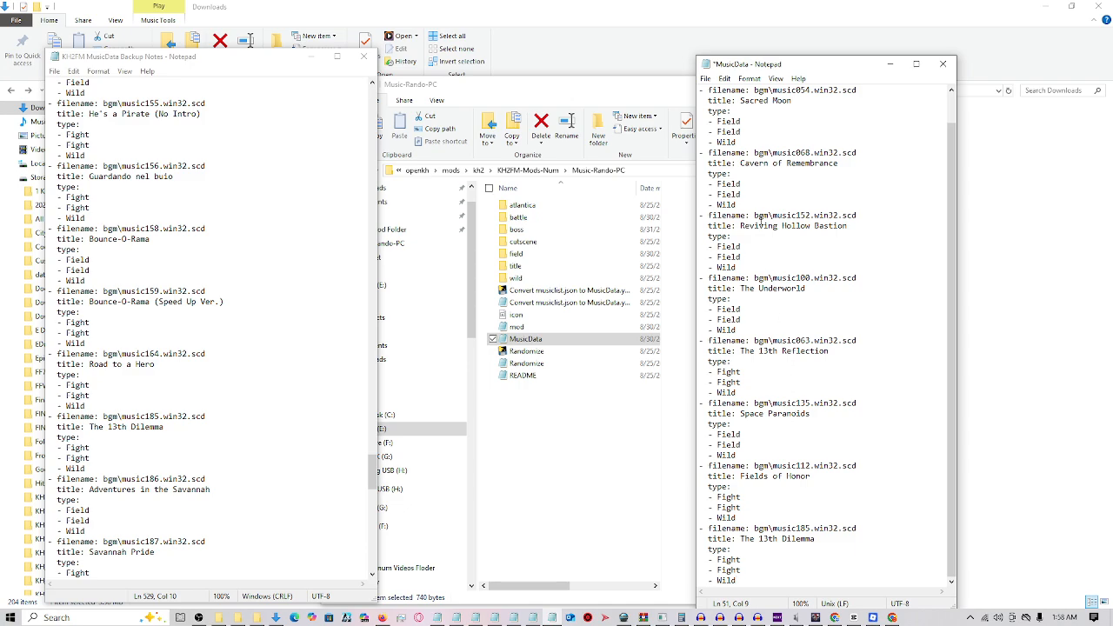
pyautogui.click(705, 78)
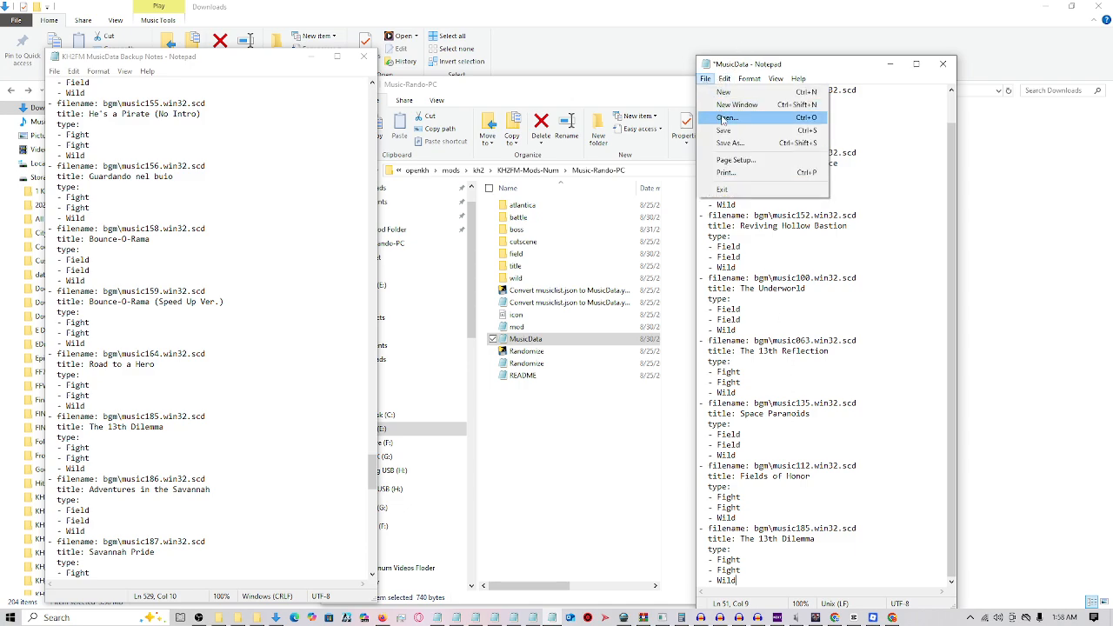
pyautogui.click(725, 129)
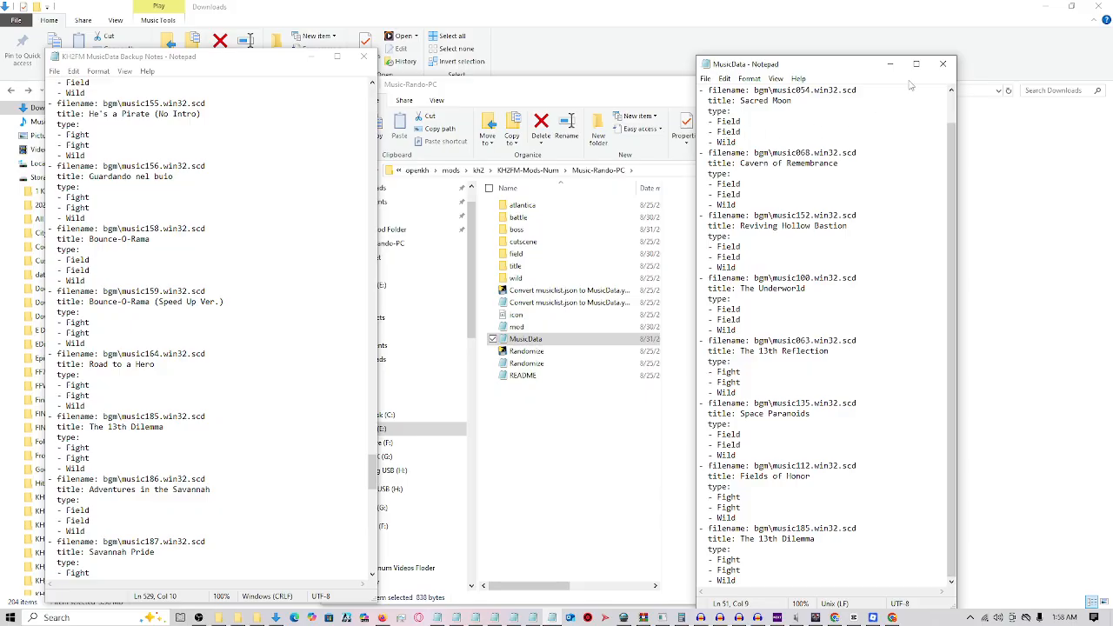
pyautogui.click(942, 63)
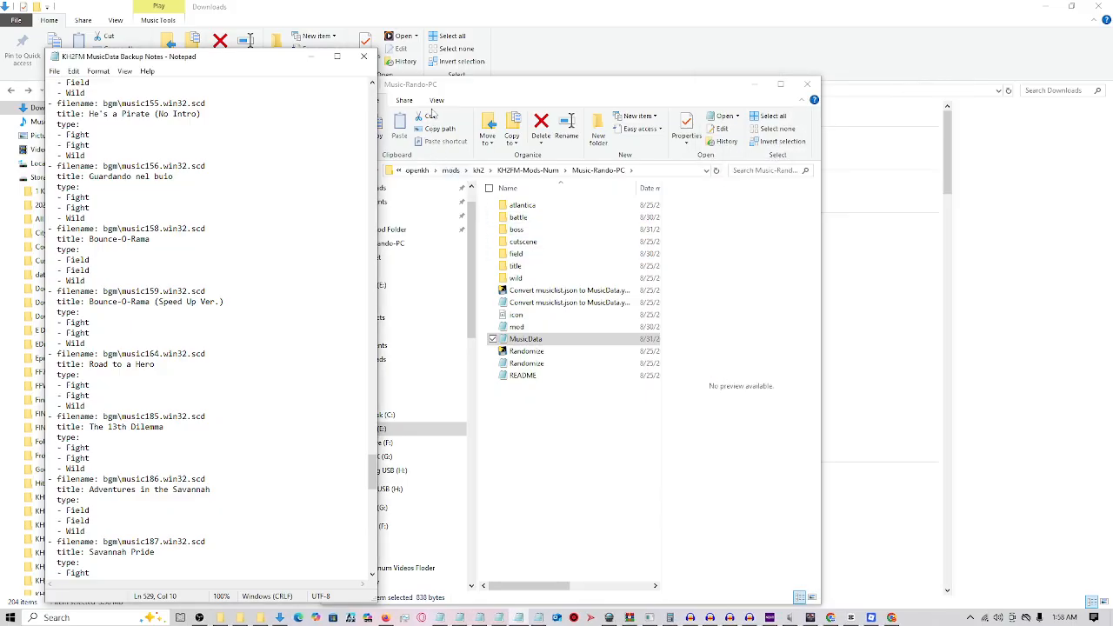
# Step: Run the Randomize program from the Music-Rando-PC folder, then open the mod file and place its window beside the folder
pyautogui.moveTo(489, 85); pyautogui.dragTo(549, 52)
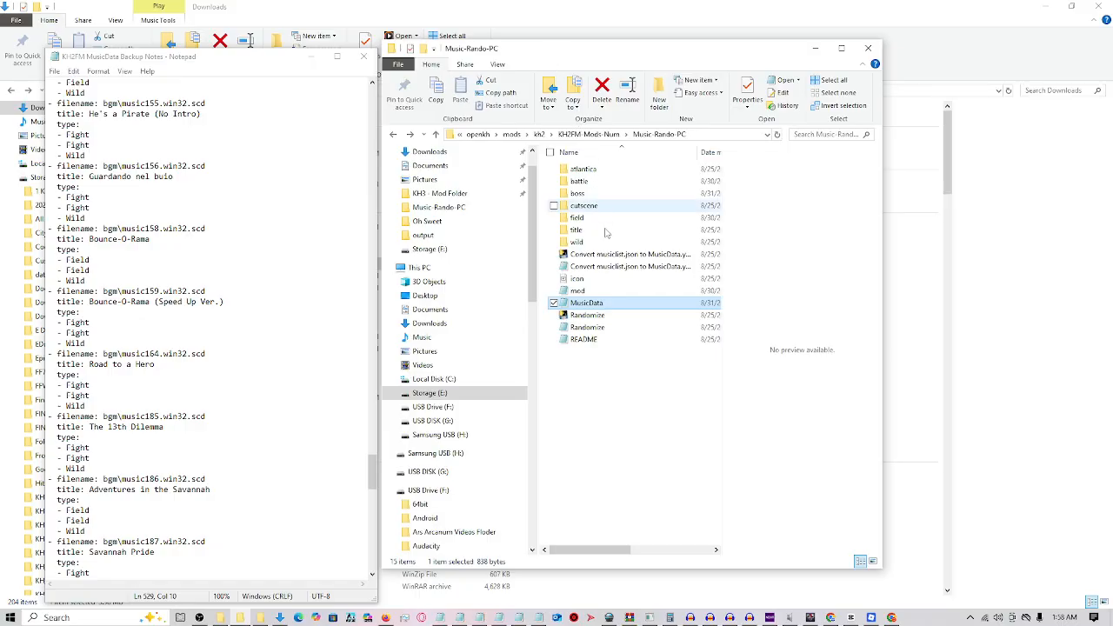
pyautogui.doubleClick(592, 314)
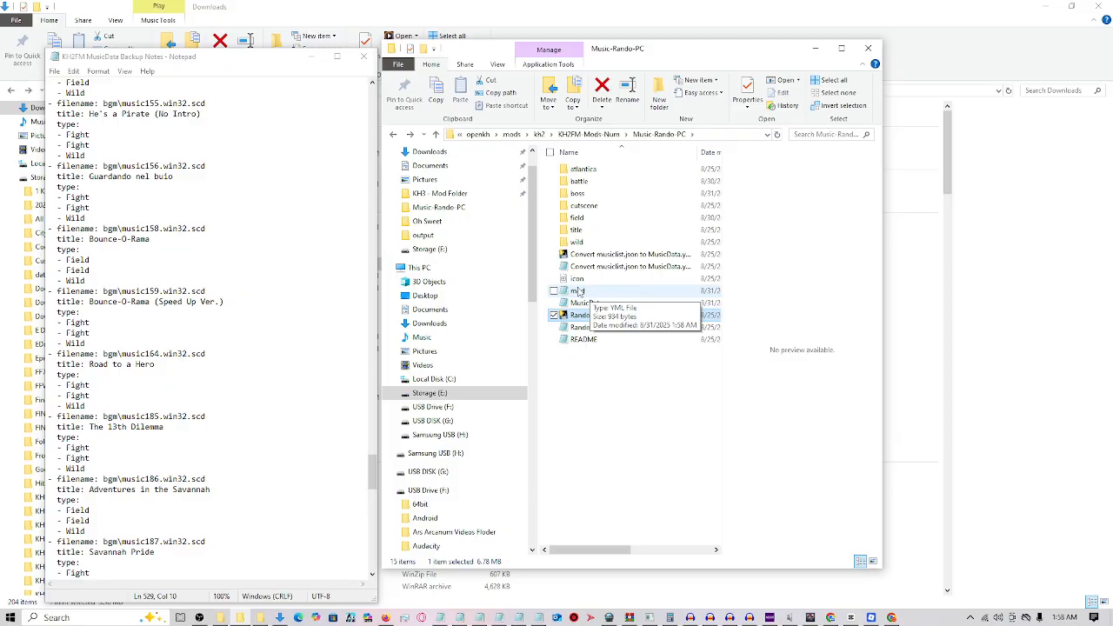
pyautogui.doubleClick(578, 292)
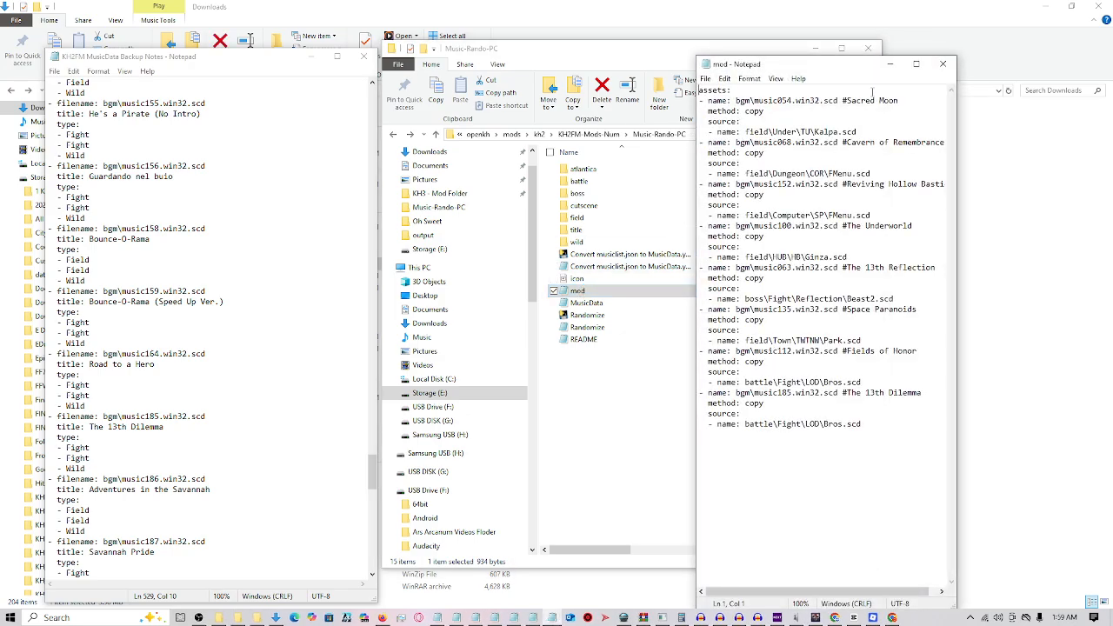
pyautogui.moveTo(849, 68); pyautogui.dragTo(772, 52)
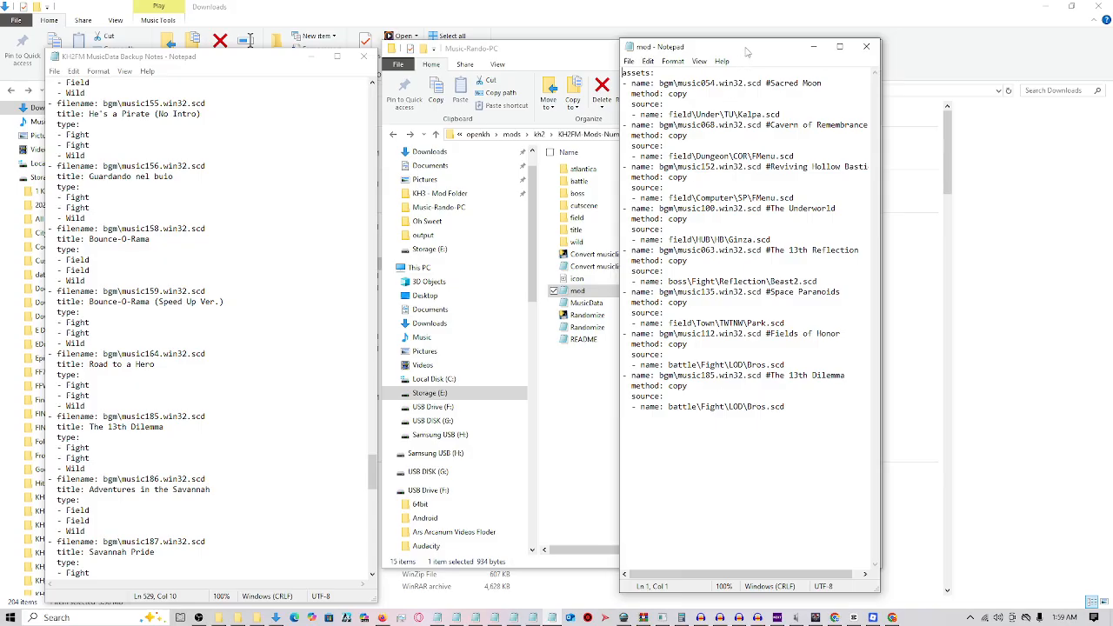
pyautogui.moveTo(750, 49); pyautogui.dragTo(777, 48)
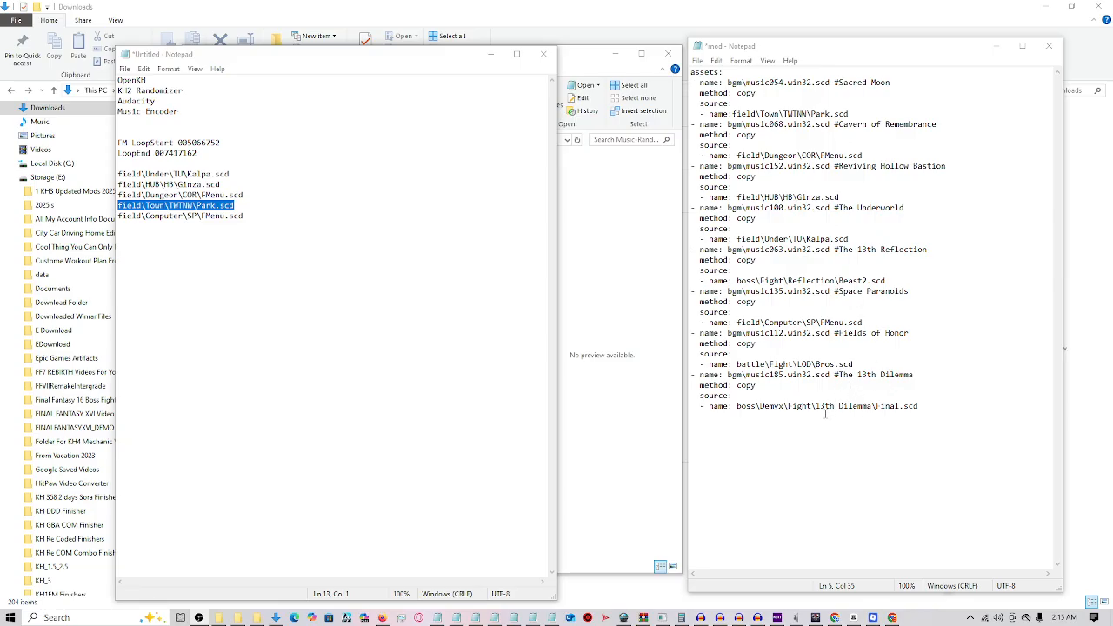
# Step: Browse from Music-Rando-PC through boss > Demyx > Fight > 13th Dilemma to check the Final file's path against the mod file
pyautogui.click(574, 59)
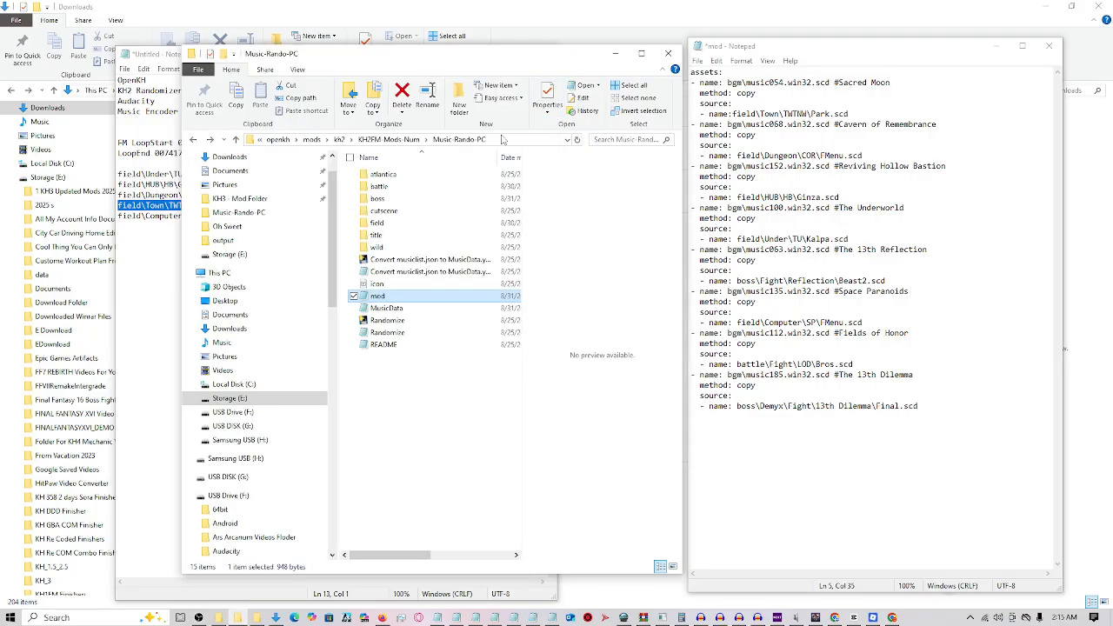
pyautogui.click(392, 200)
pyautogui.doubleClick(392, 199)
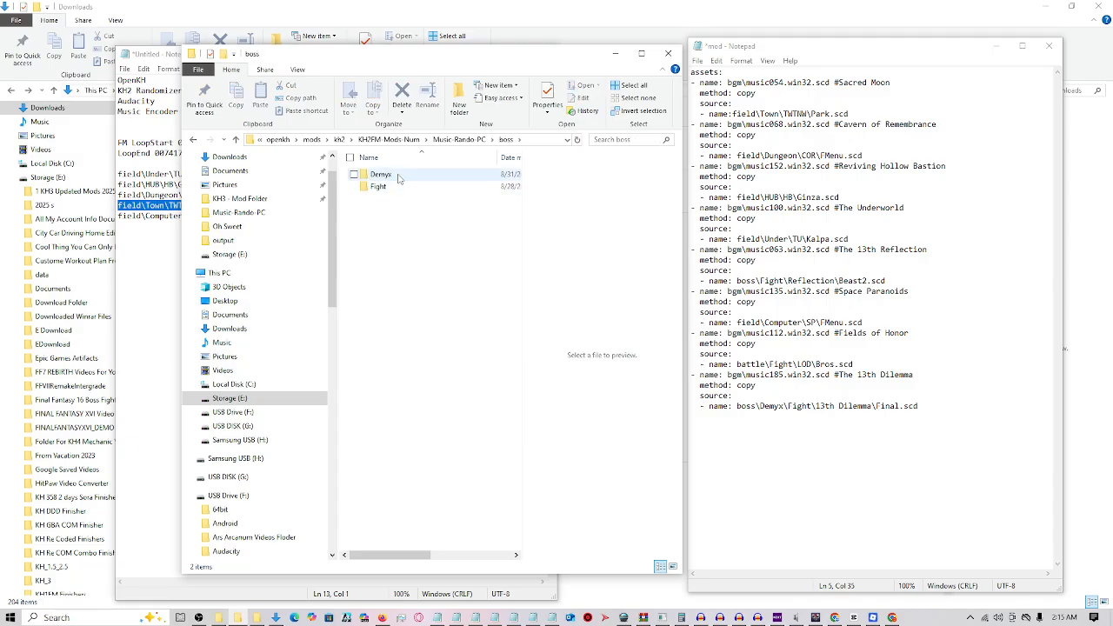
pyautogui.doubleClick(399, 177)
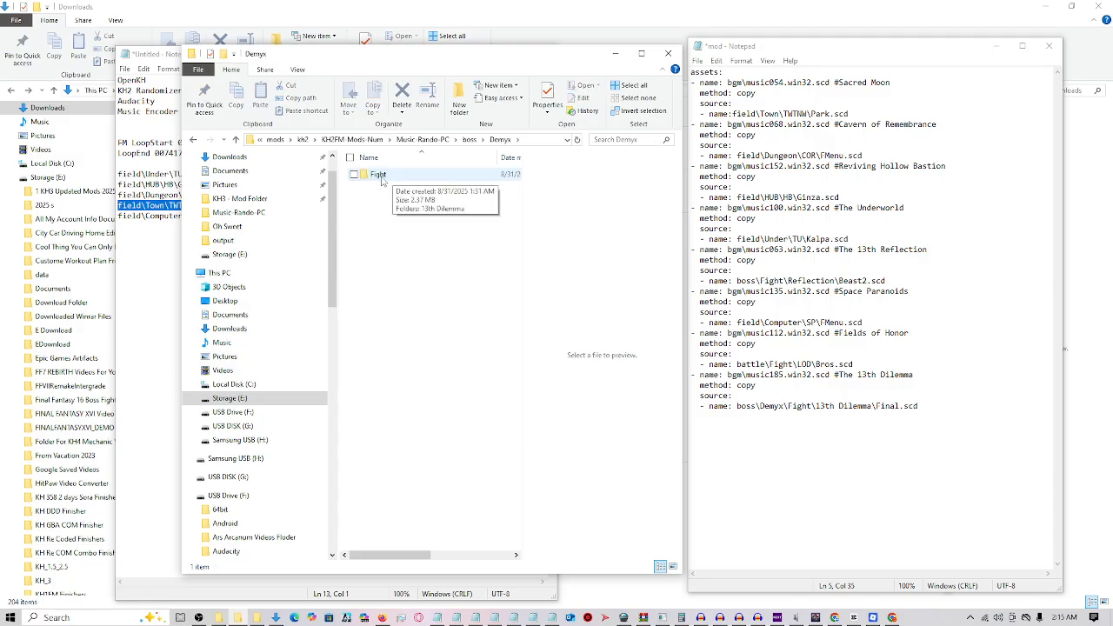
pyautogui.doubleClick(385, 176)
pyautogui.click(387, 177)
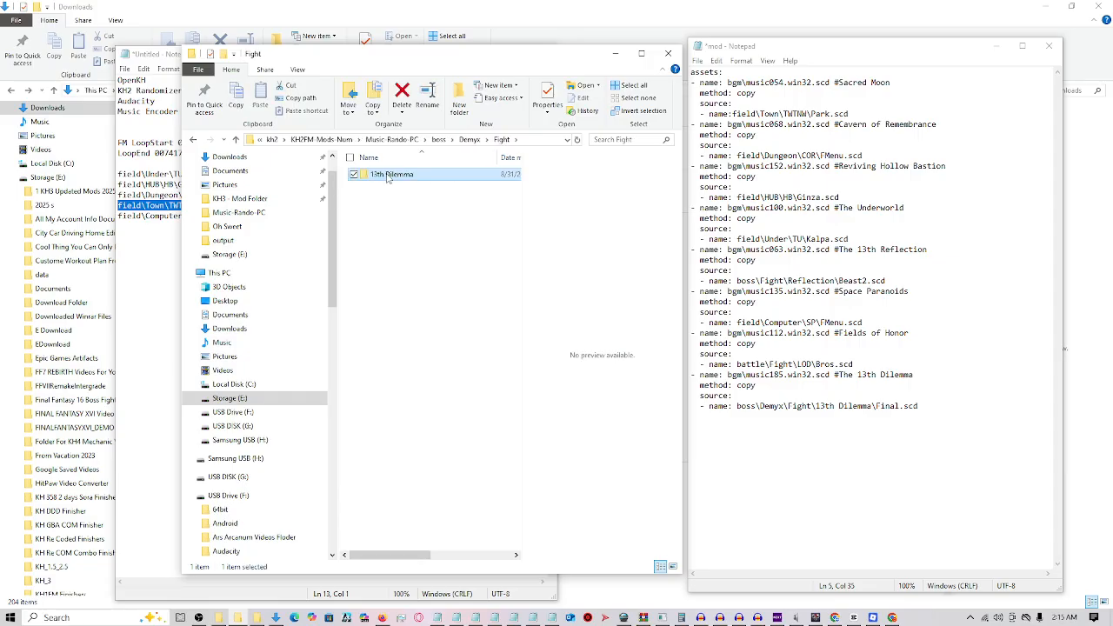
pyautogui.doubleClick(386, 176)
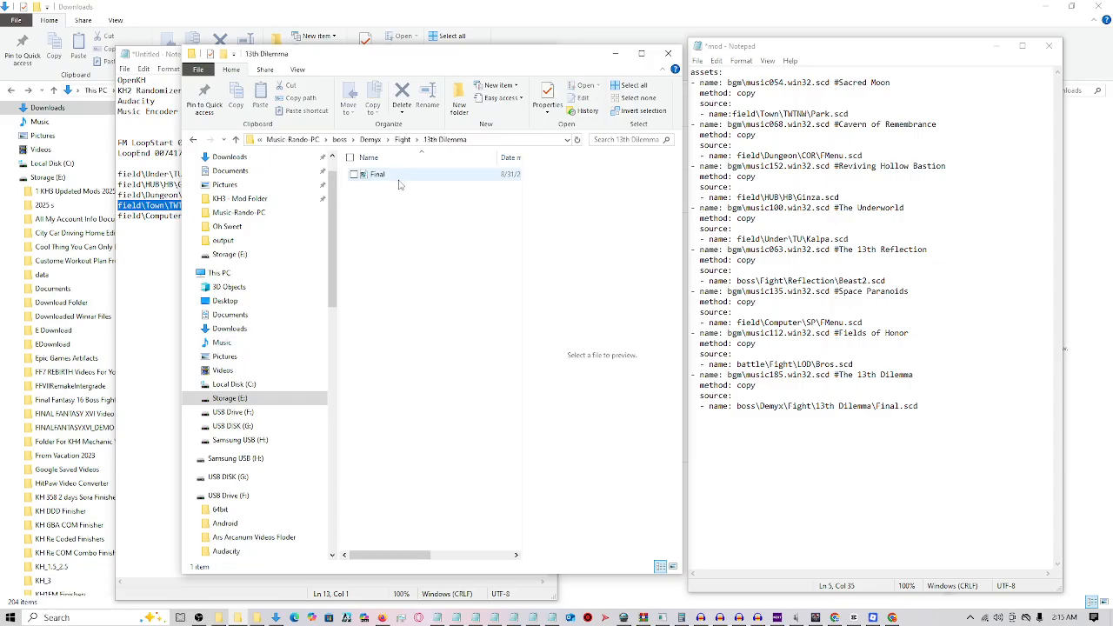
# Step: Go back up to the boss folder, recheck the Demyx > Fight subfolders, and return to the Music-Rando-PC folder
pyautogui.hotkey('alt', 'Left')
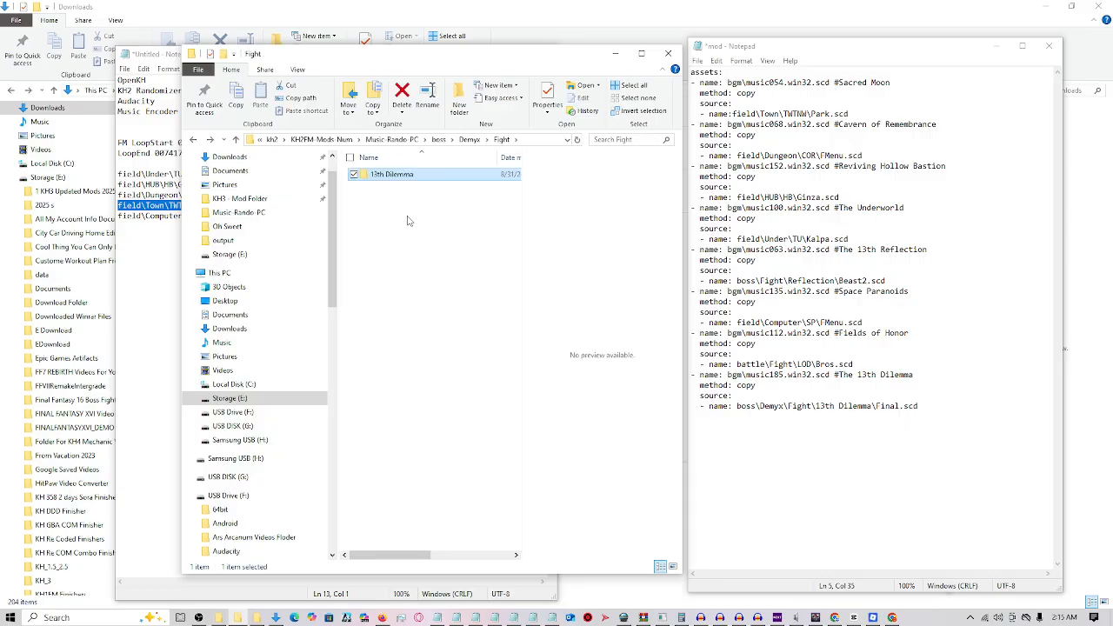
pyautogui.hotkey('alt', 'Left')
pyautogui.hotkey('alt', 'Left')
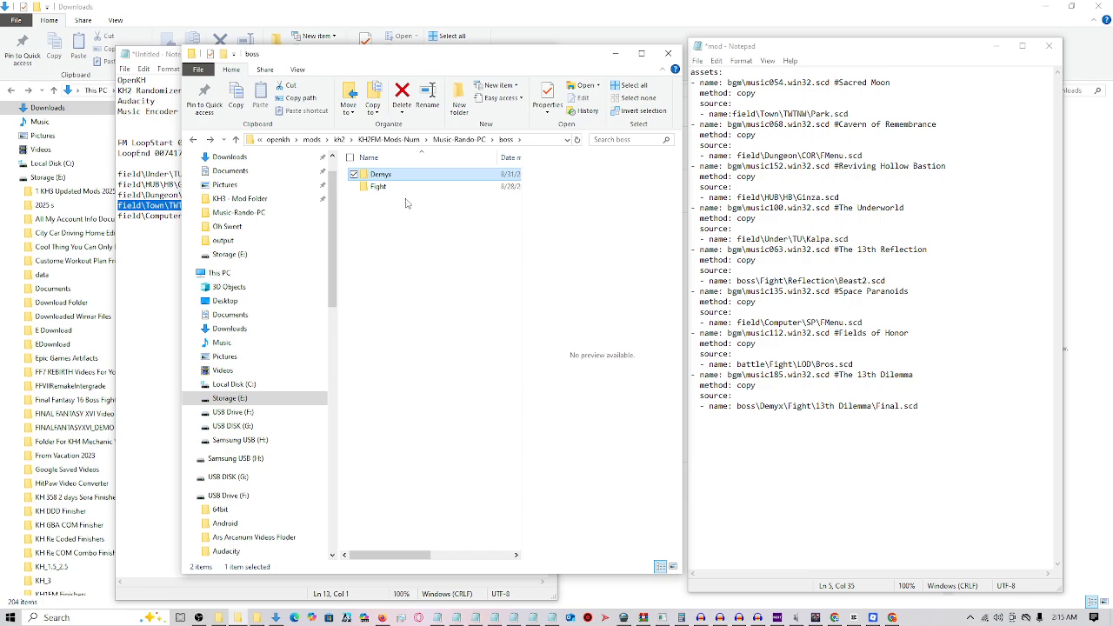
pyautogui.doubleClick(397, 175)
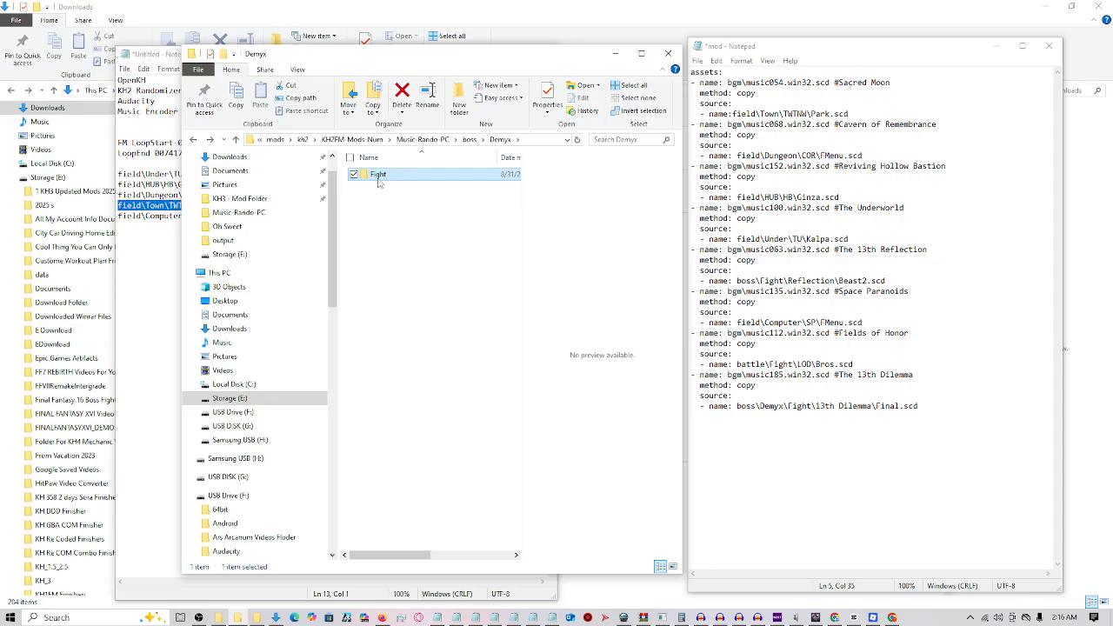
pyautogui.press('Return')
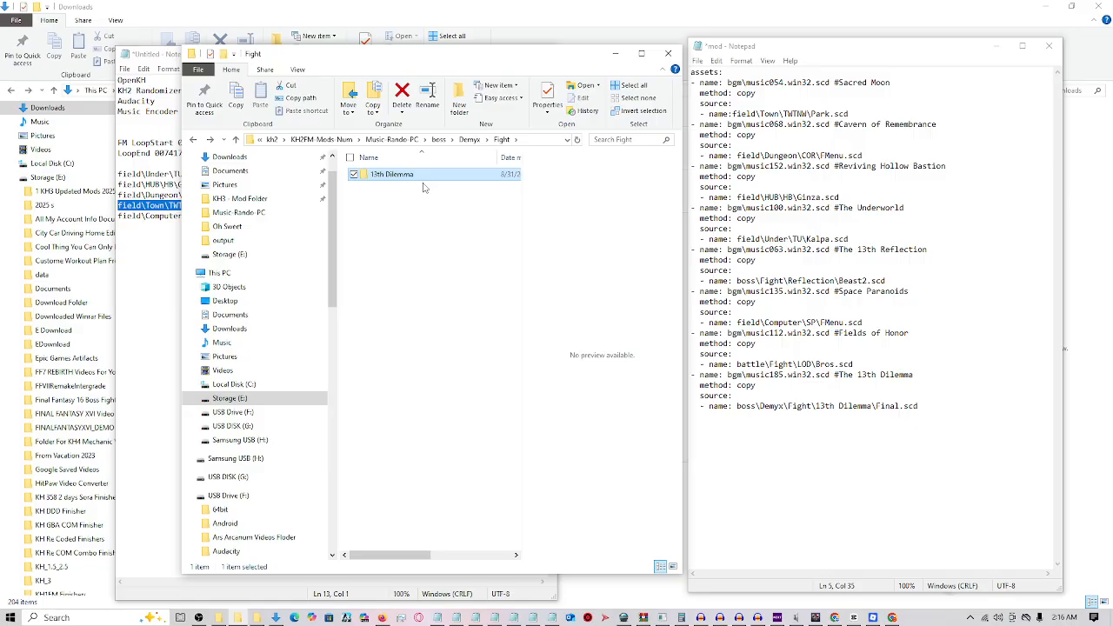
pyautogui.press('BackSpace')
pyautogui.press('BackSpace')
pyautogui.press('BackSpace')
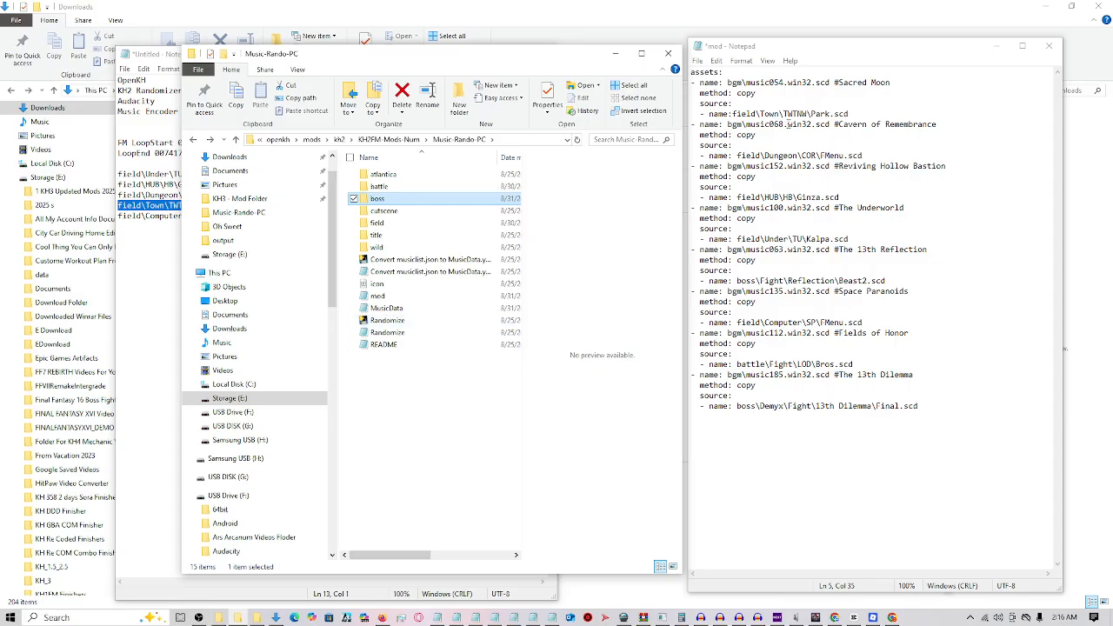
# Step: Save the edited mod file and close it
pyautogui.click(697, 61)
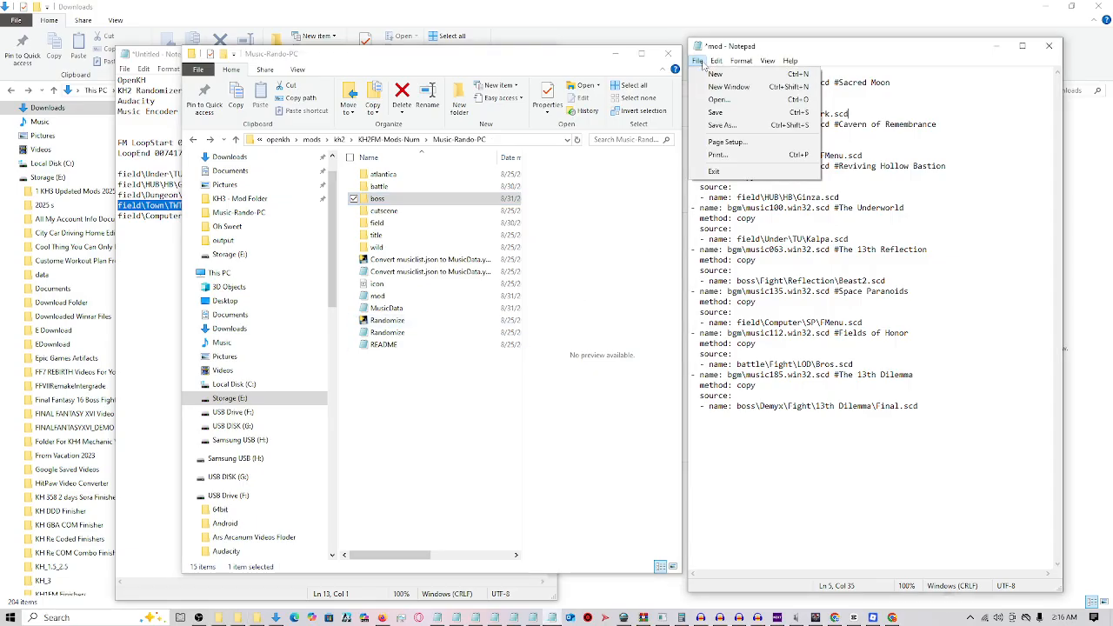
pyautogui.click(715, 113)
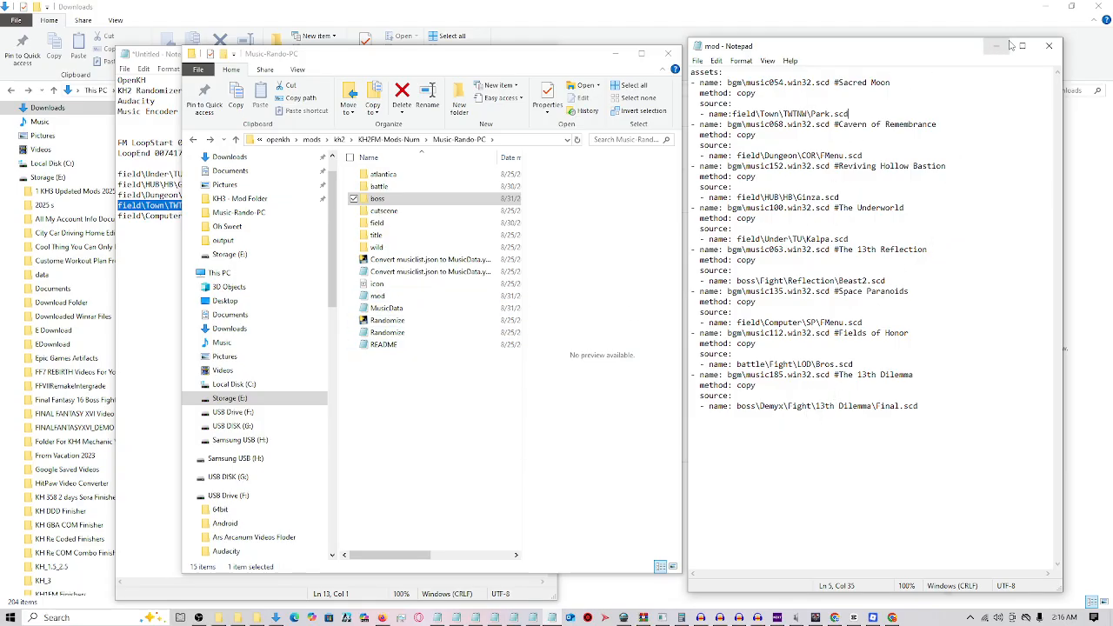
pyautogui.click(1050, 45)
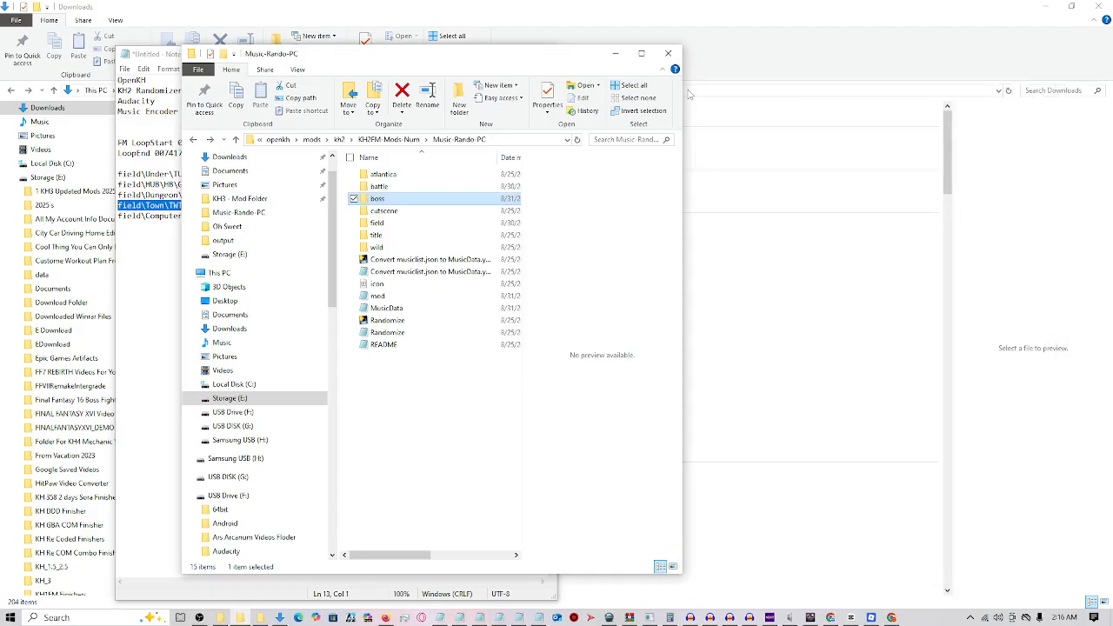
# Step: Move the Music-Rando-PC folder window aside and bring the OpenKH Mods Manager window into view over the notes
pyautogui.moveTo(561, 59); pyautogui.dragTo(902, 69)
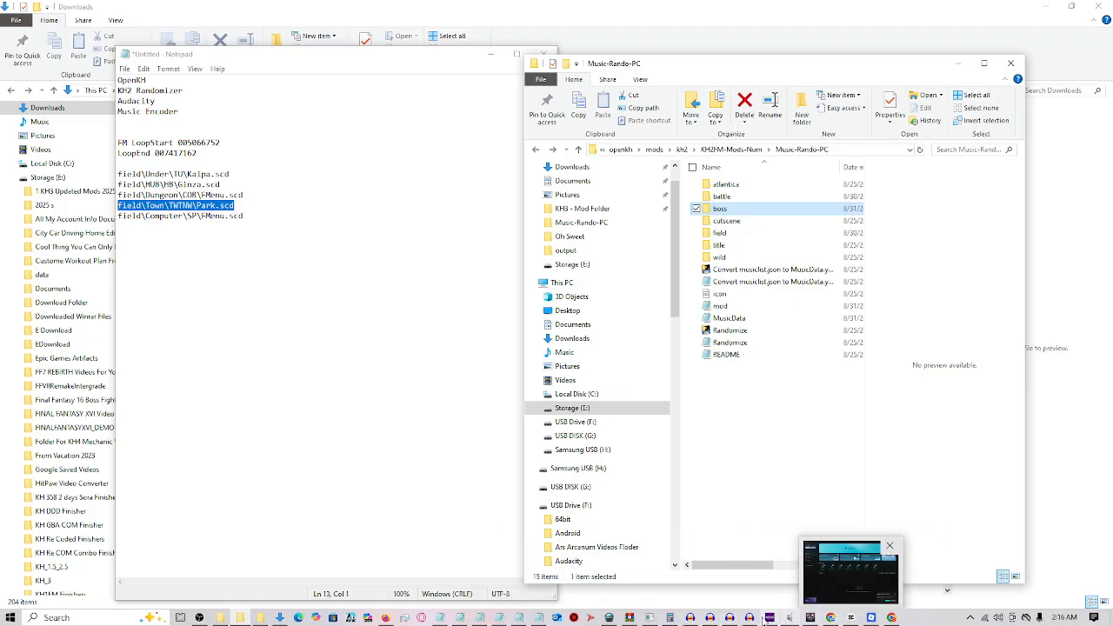
pyautogui.moveTo(711, 617)
pyautogui.moveTo(651, 617)
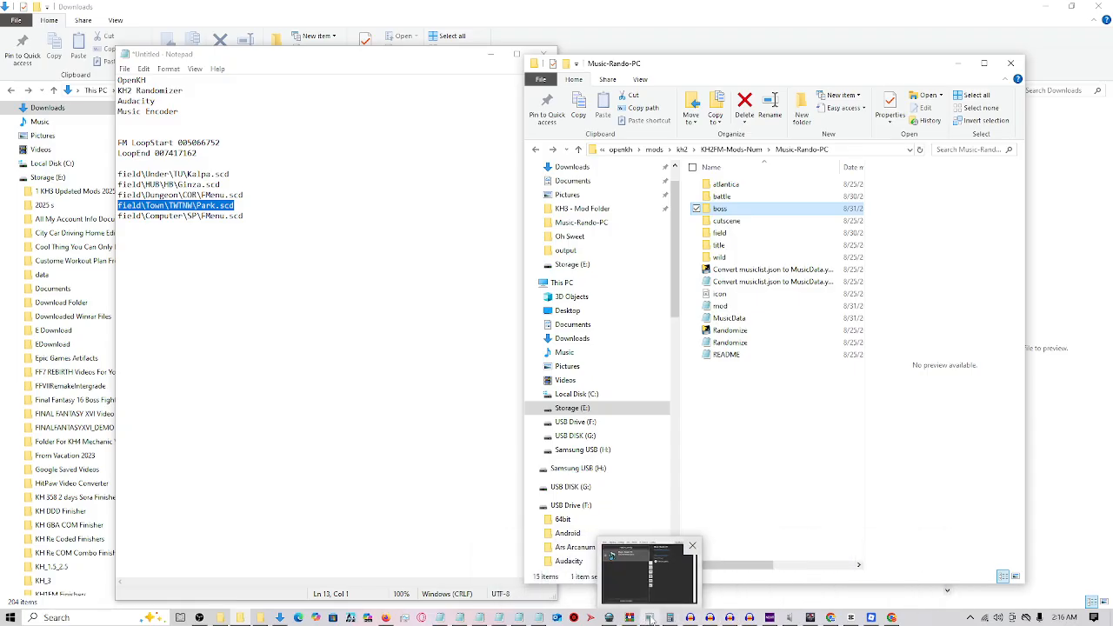
pyautogui.click(656, 583)
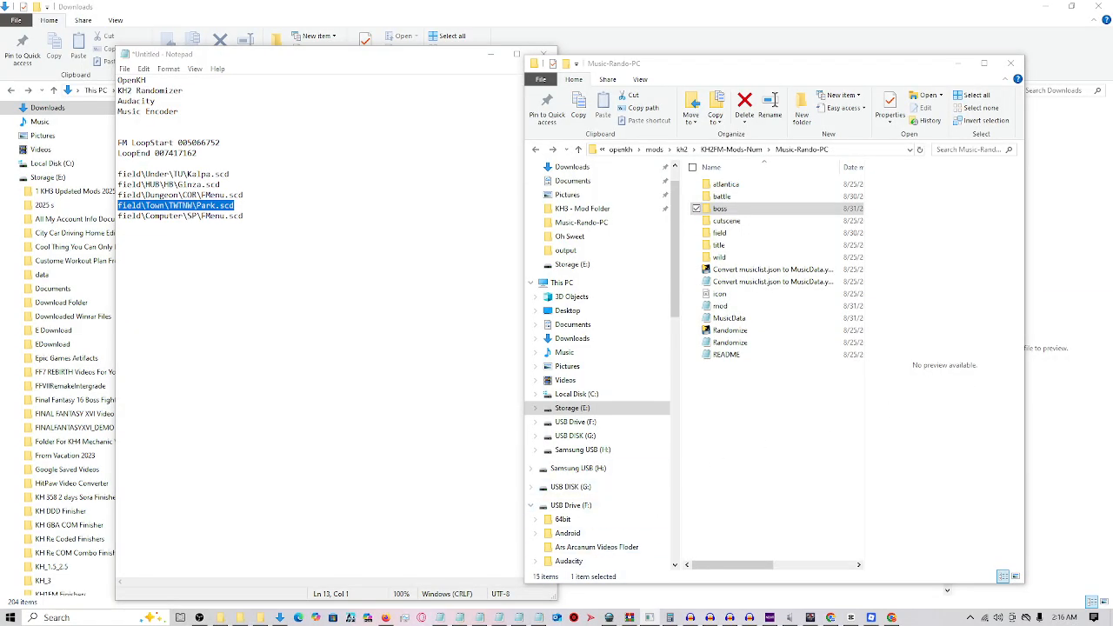
pyautogui.moveTo(1112, 155); pyautogui.dragTo(454, 149)
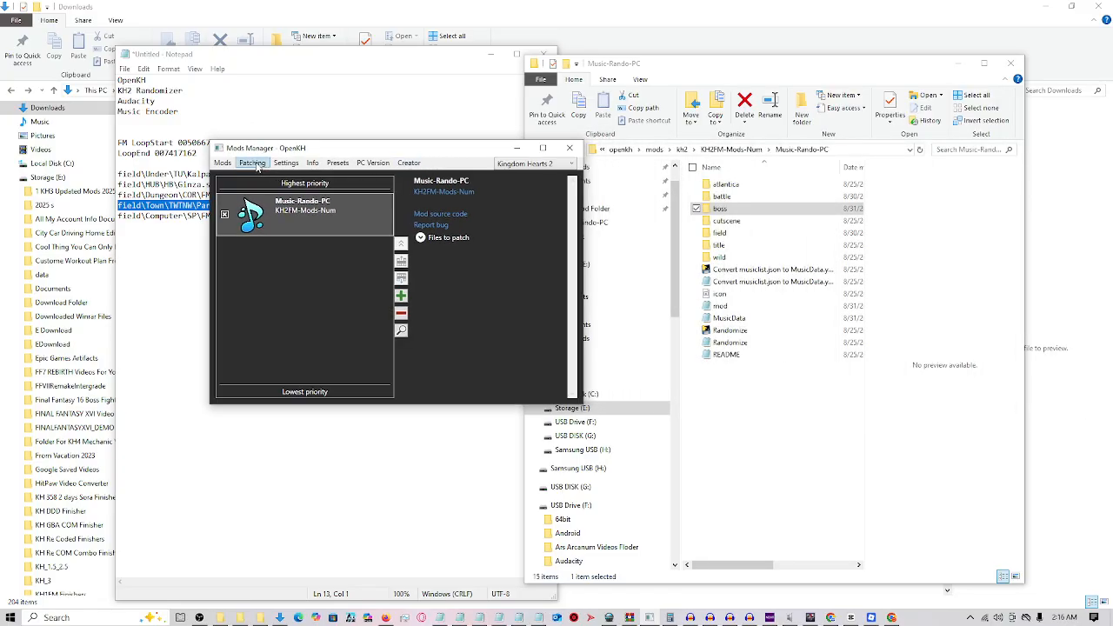
# Step: Try to build and patch the Music-Rando-PC mod for Kingdom Hearts 2, and dismiss the error dialog
pyautogui.click(252, 164)
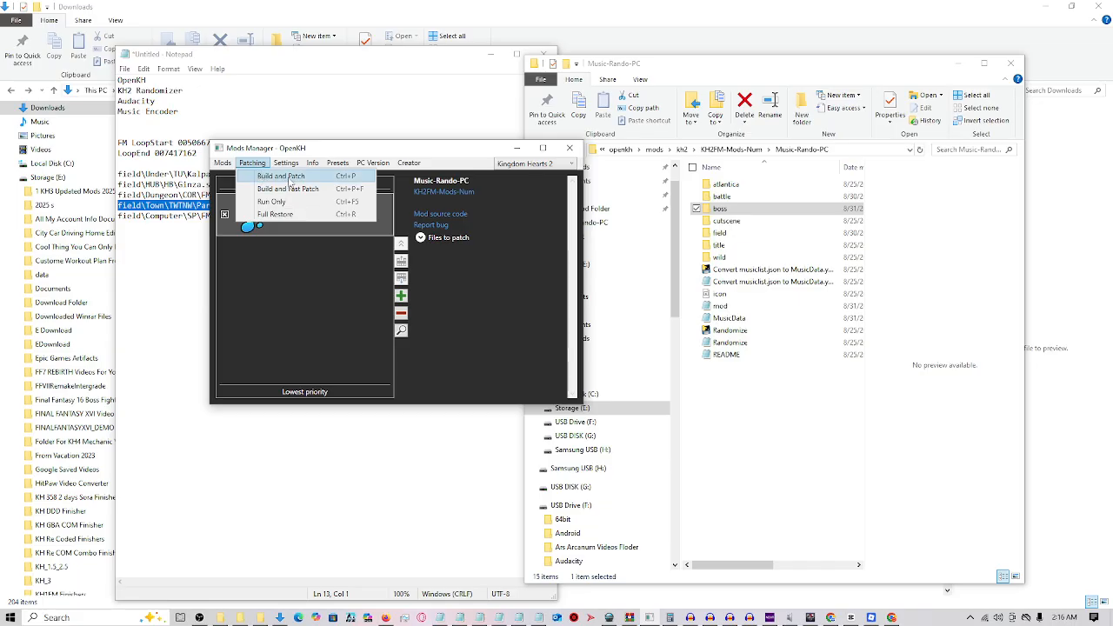
pyautogui.click(290, 181)
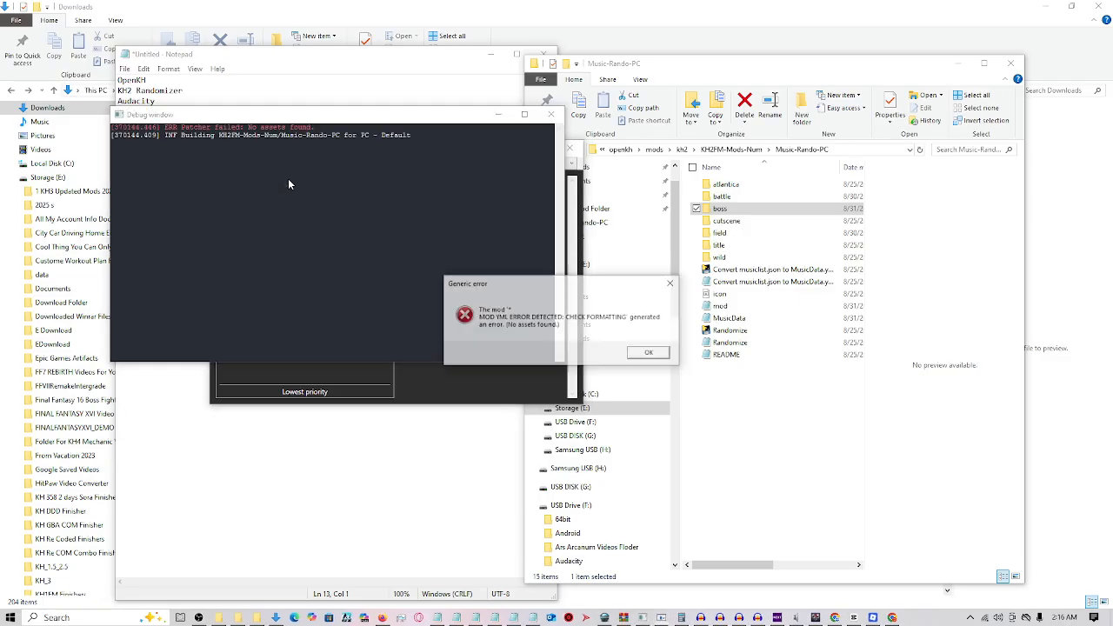
pyautogui.click(672, 284)
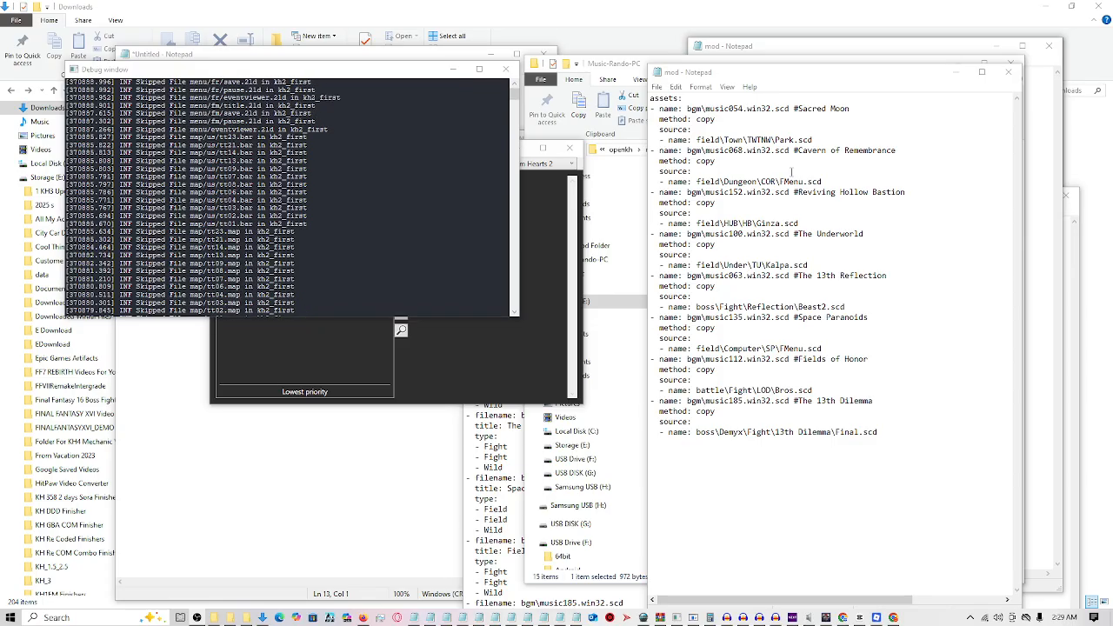
# Step: Switch to the browser, open the Discord direct message with the MusicEncoder attachment, look through the server list, and minimize the browser
pyautogui.click(479, 69)
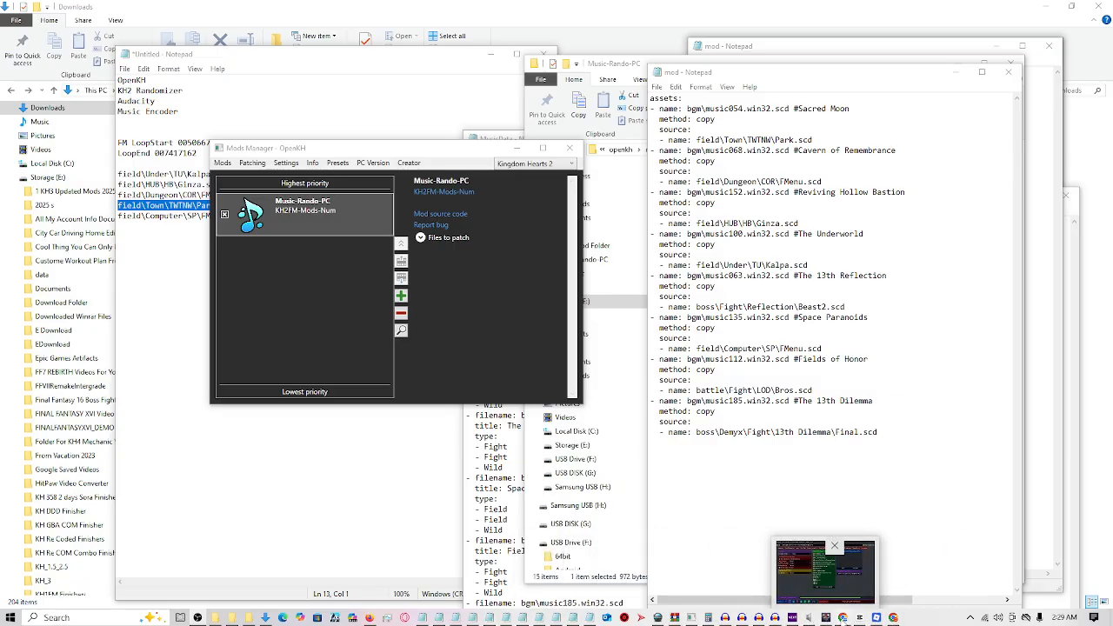
pyautogui.click(843, 617)
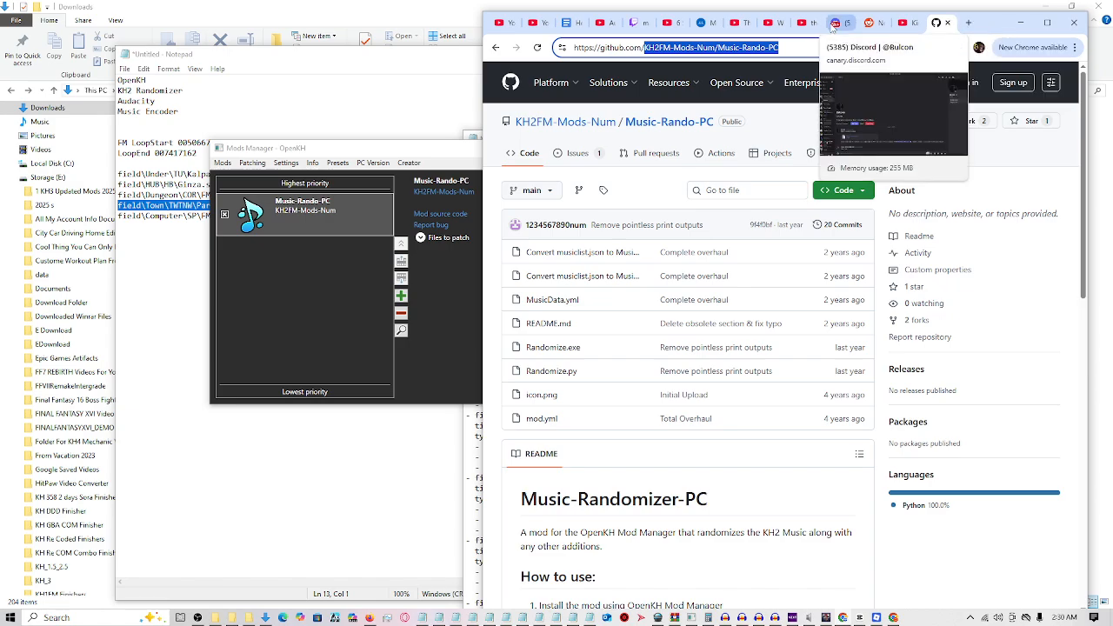
pyautogui.click(839, 23)
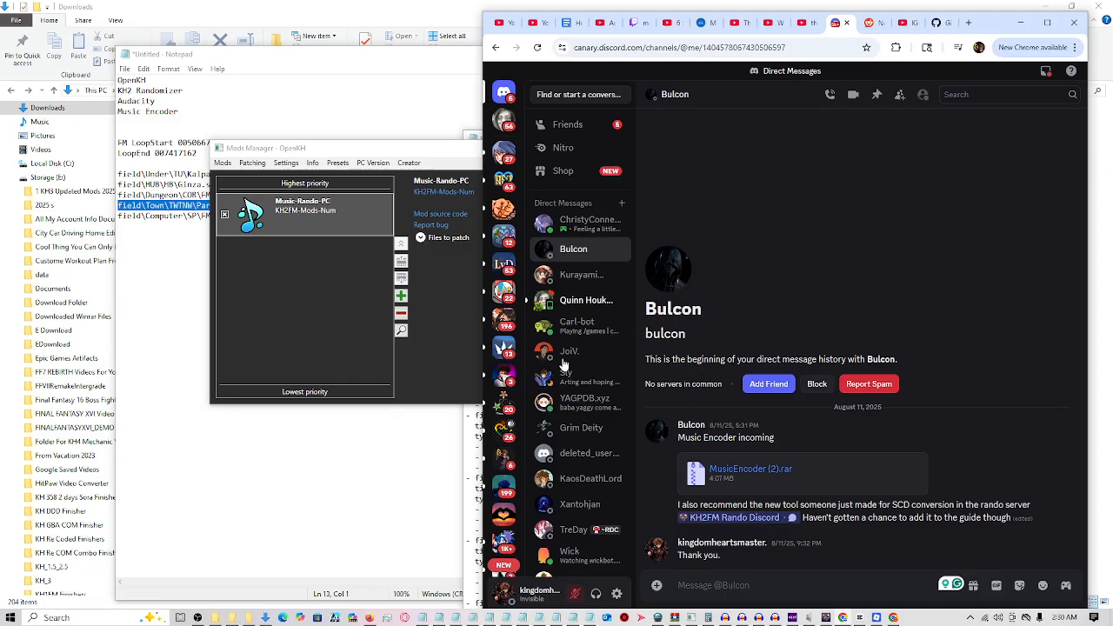
pyautogui.scroll(-3, 509, 472)
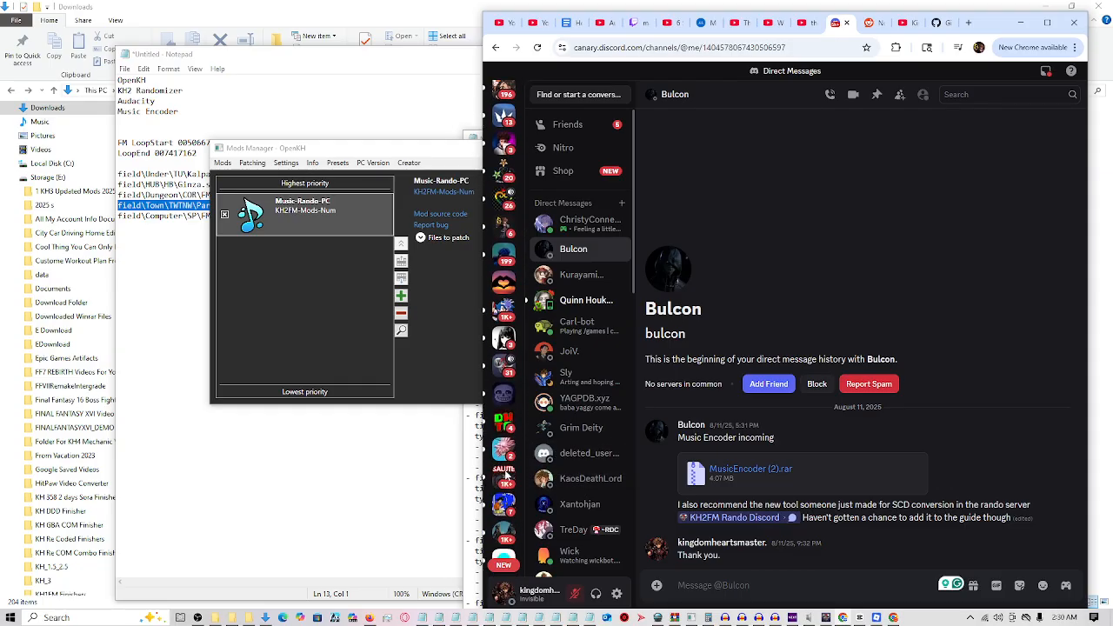
pyautogui.scroll(-3, 505, 469)
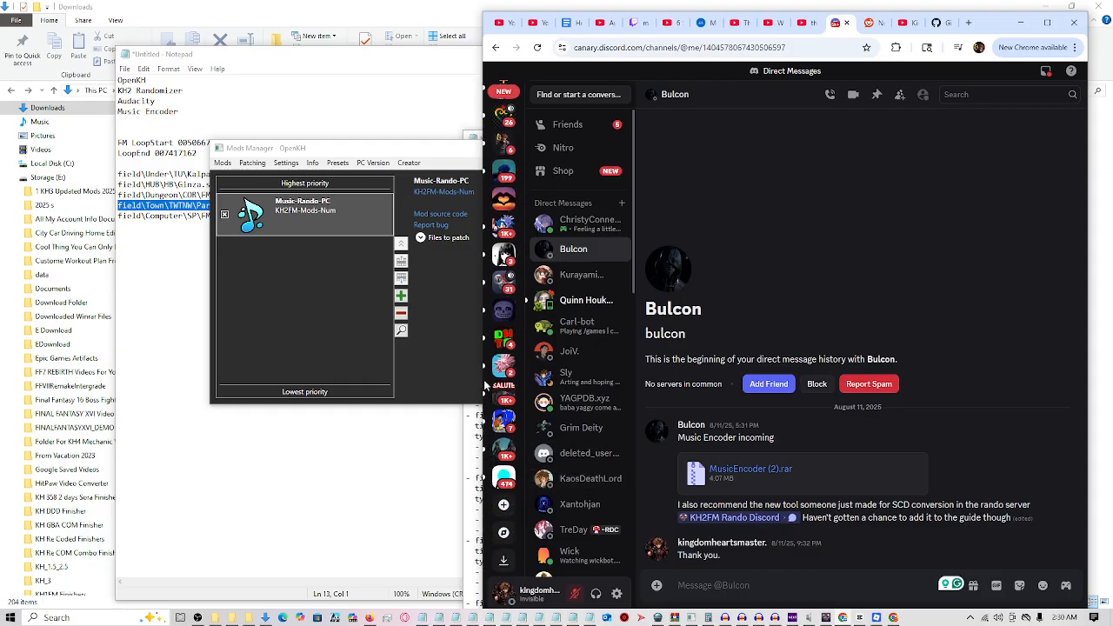
pyautogui.scroll(3, 502, 366)
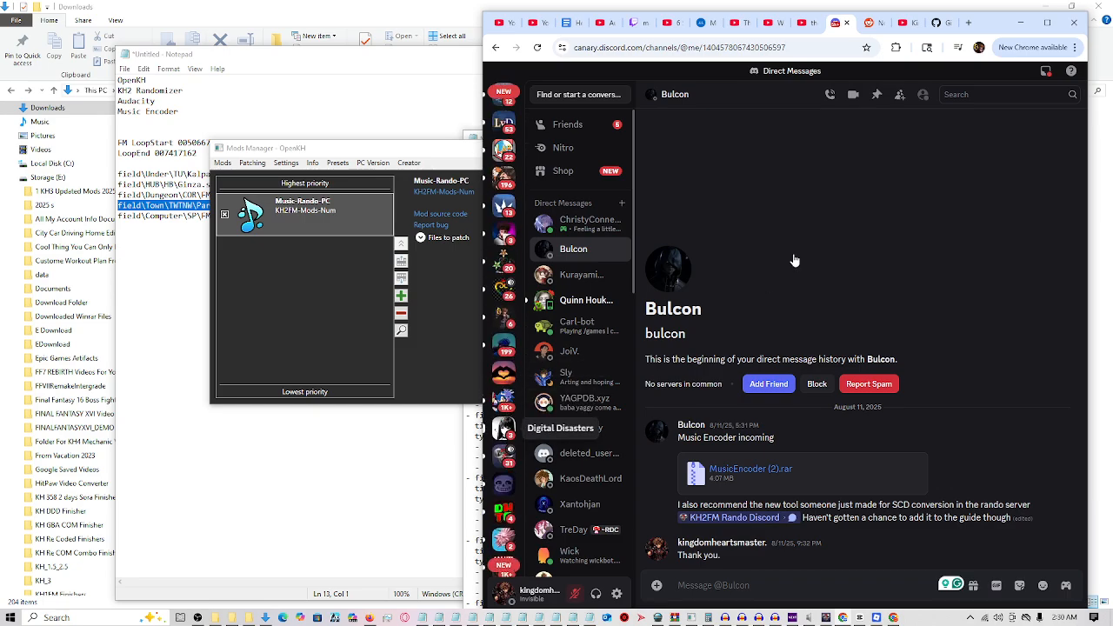
pyautogui.click(1022, 22)
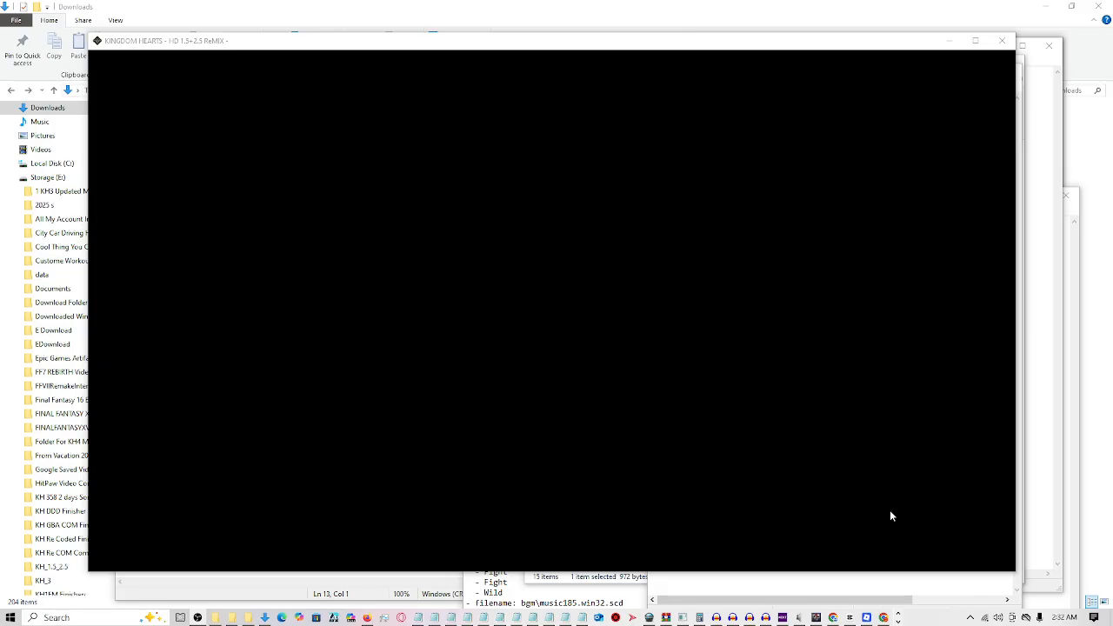
# Step: Maximize the KINGDOM HEARTS - HD 1.5+2.5 ReMIX game window
pyautogui.click(980, 42)
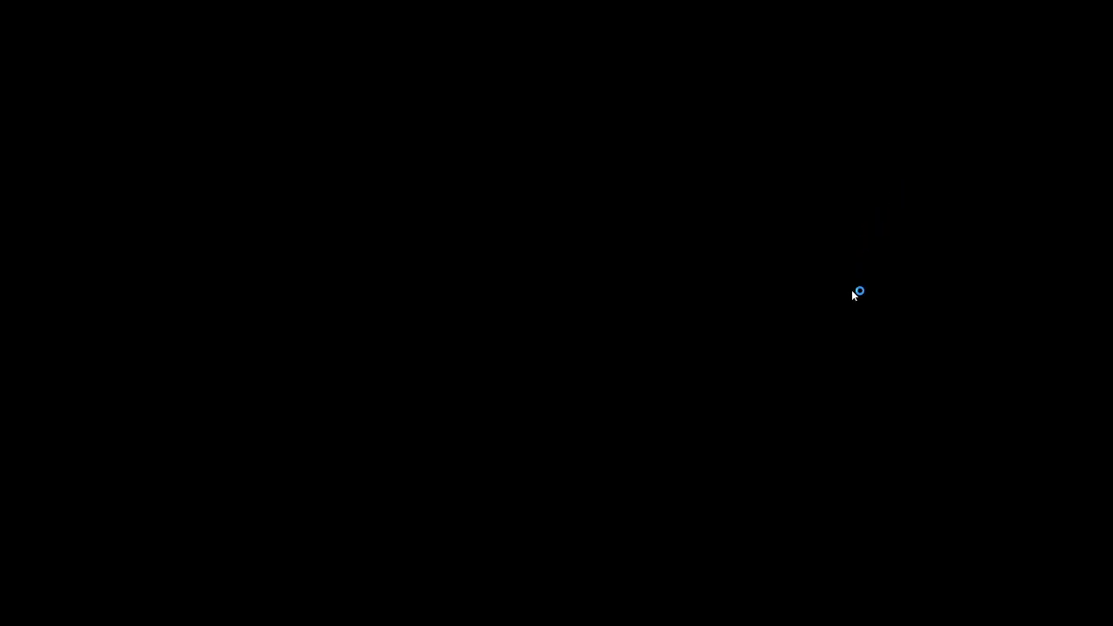